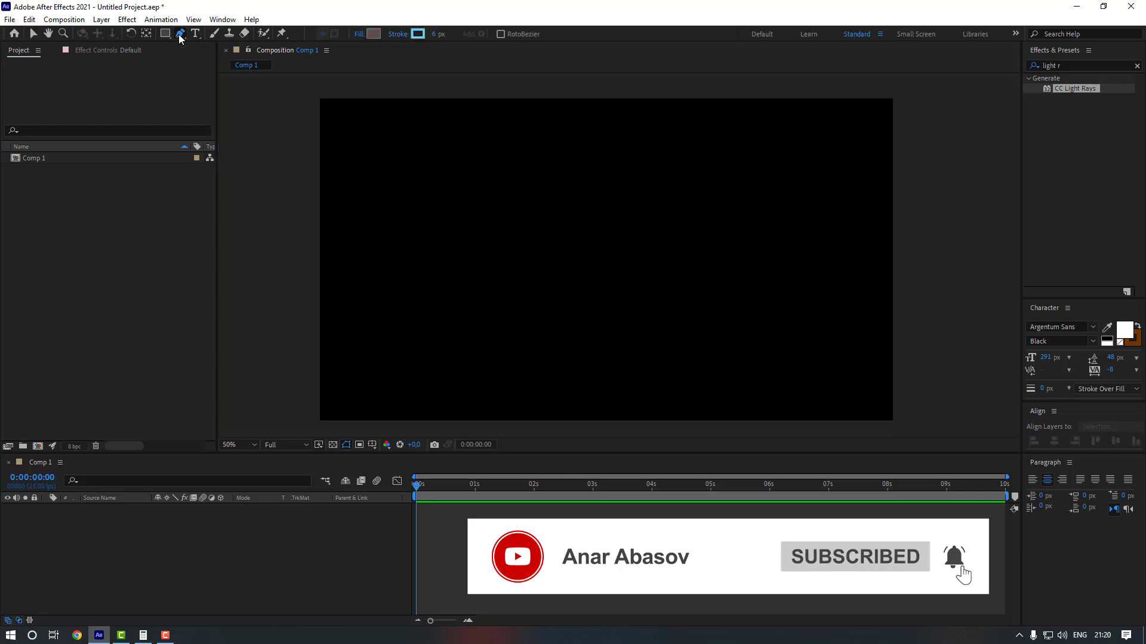
# Show the title/action safe guides and draw a short vertical line through the composition's centre mark with the Pen tool.
pyautogui.click(373, 445)
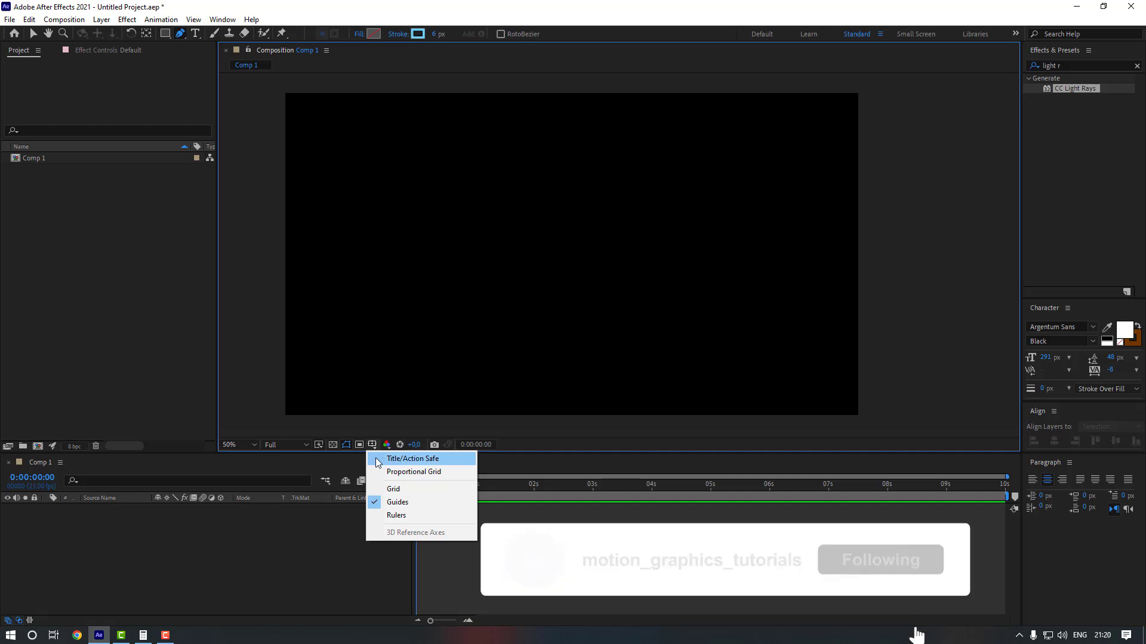
pyautogui.click(384, 460)
pyautogui.scroll(2, 554, 274)
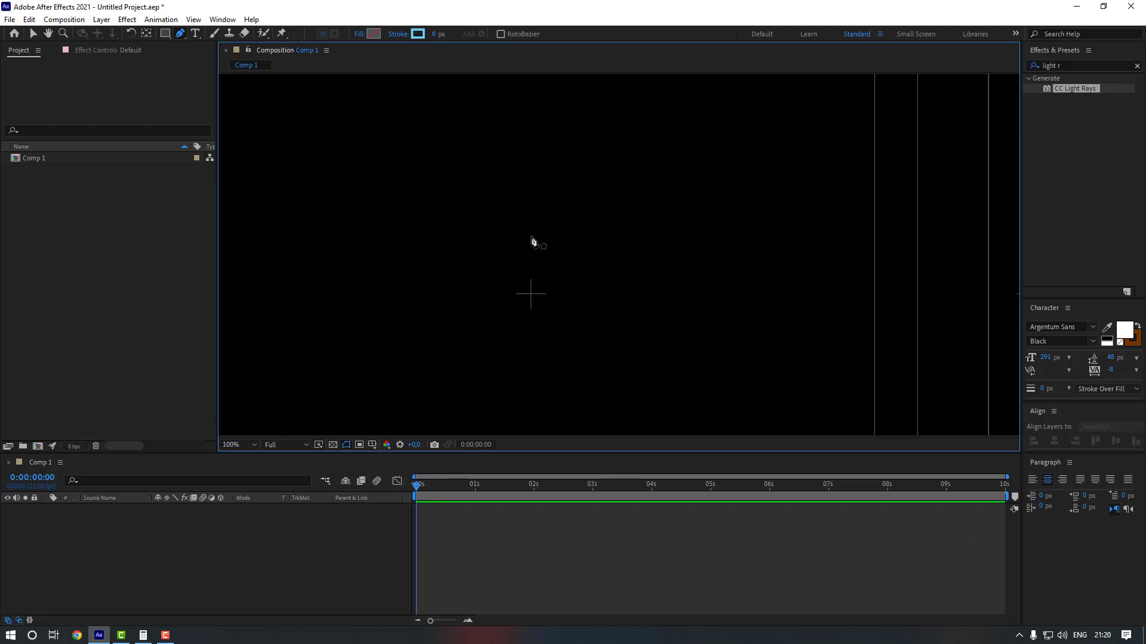
pyautogui.click(533, 245)
pyautogui.scroll(-1, 534, 285)
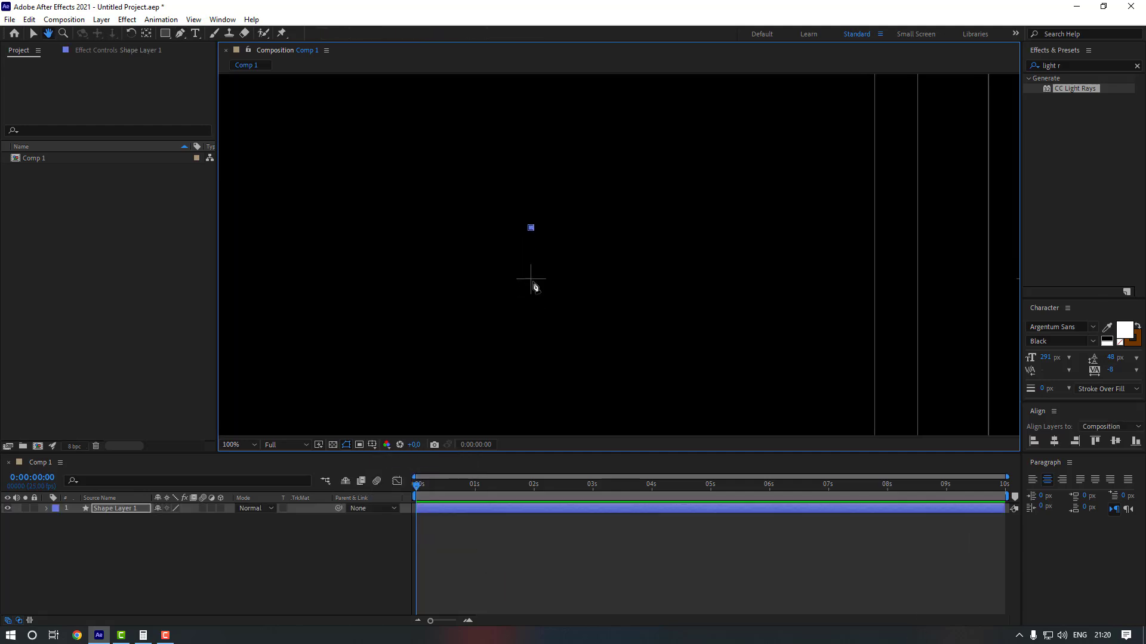
pyautogui.click(531, 317)
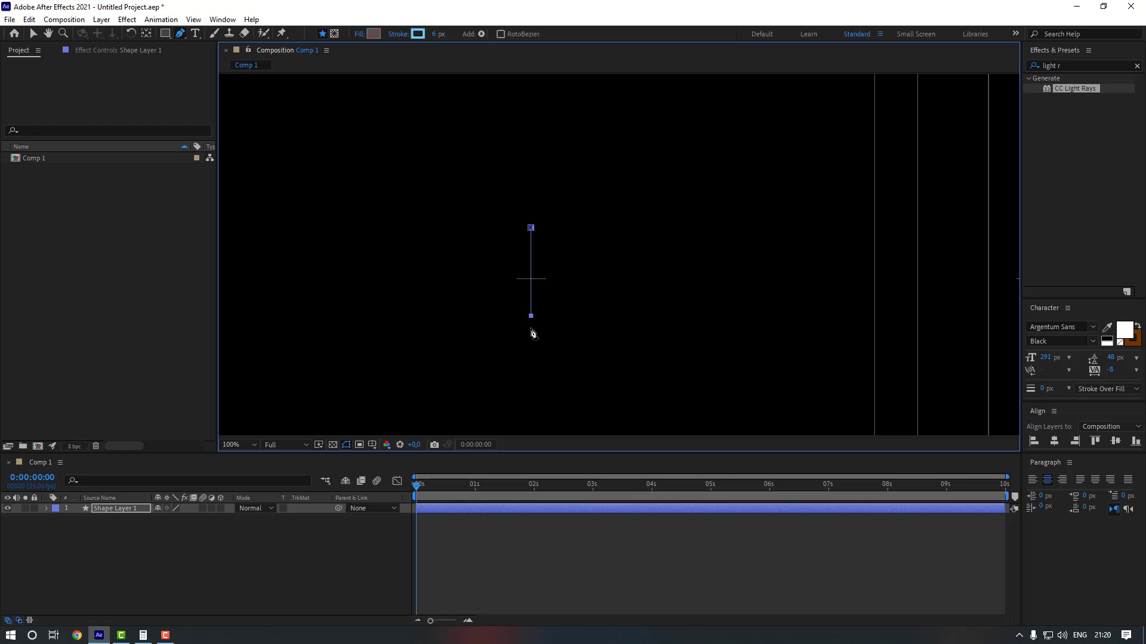
# Set the line's stroke width to 4 px and its stroke colour to white.
pyautogui.click(434, 34)
pyautogui.write('4')
pyautogui.press('Return')
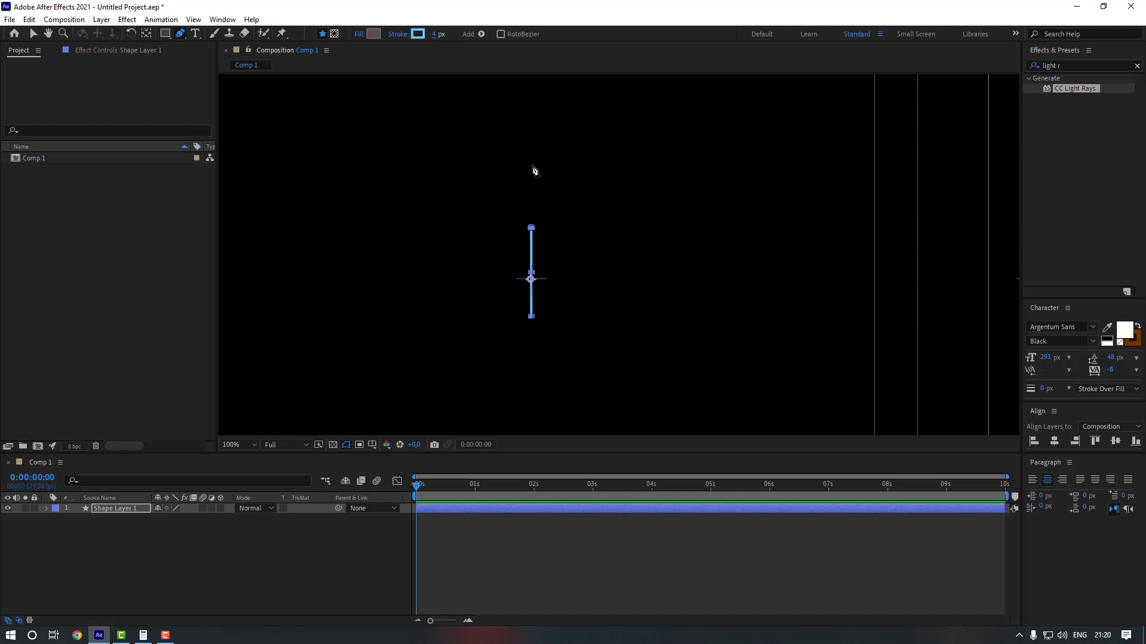
pyautogui.click(421, 34)
pyautogui.moveTo(877, 453); pyautogui.dragTo(799, 392)
pyautogui.click(1056, 400)
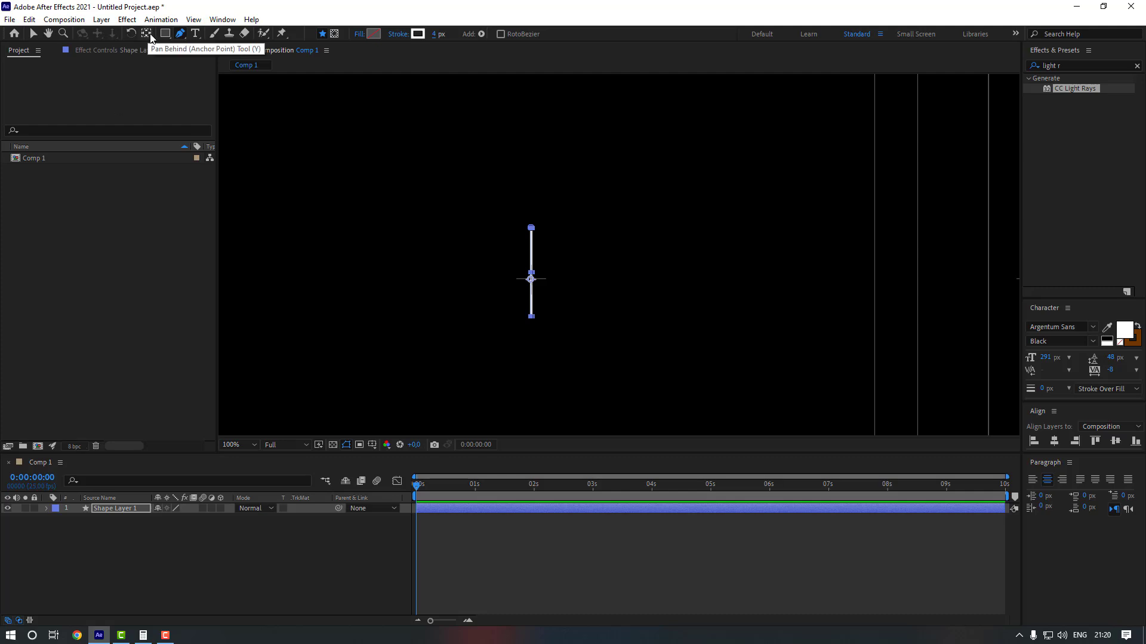
# Centre the anchor point on the line and align the layer horizontally and vertically to the middle of the composition.
pyautogui.press('v')
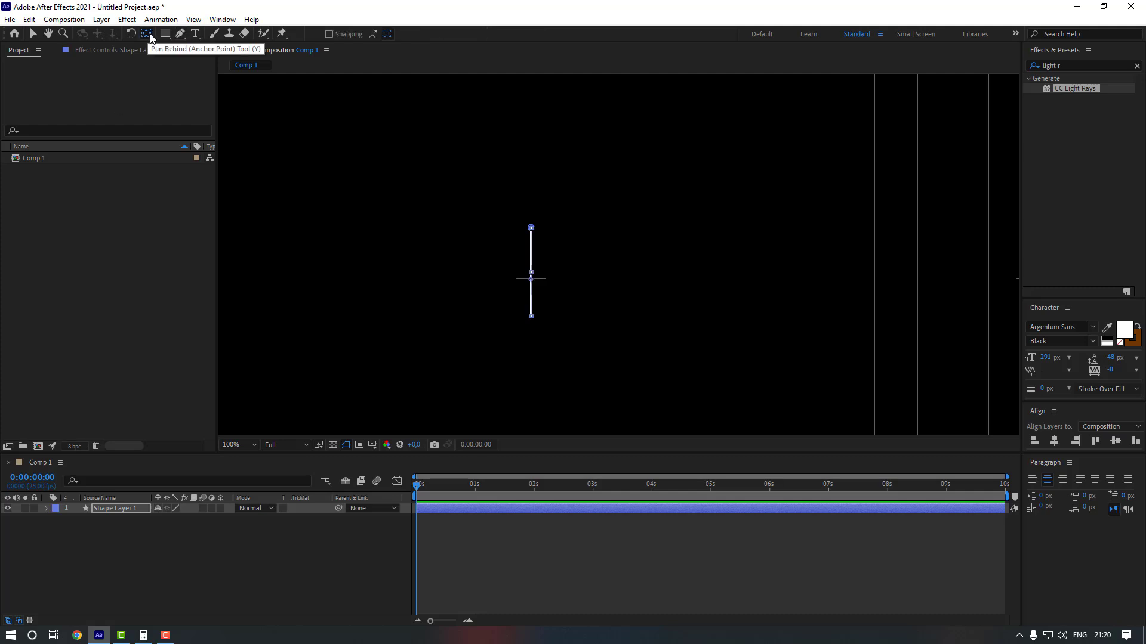
pyautogui.click(371, 241)
pyautogui.click(299, 510)
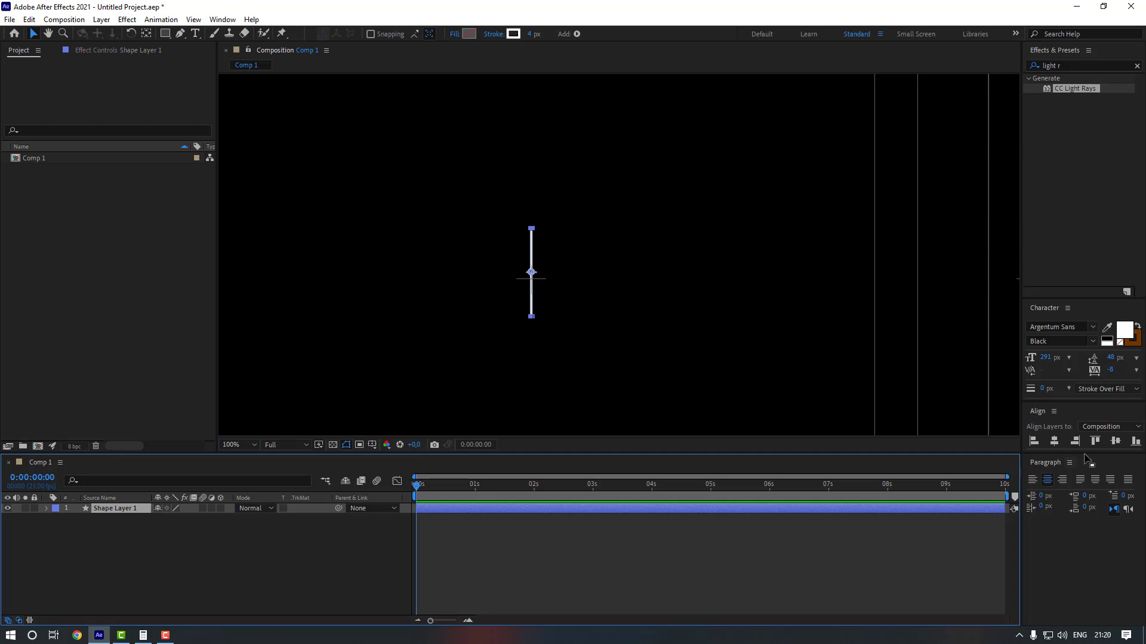
pyautogui.click(1055, 442)
pyautogui.click(1115, 441)
pyautogui.click(585, 563)
pyautogui.press(',')
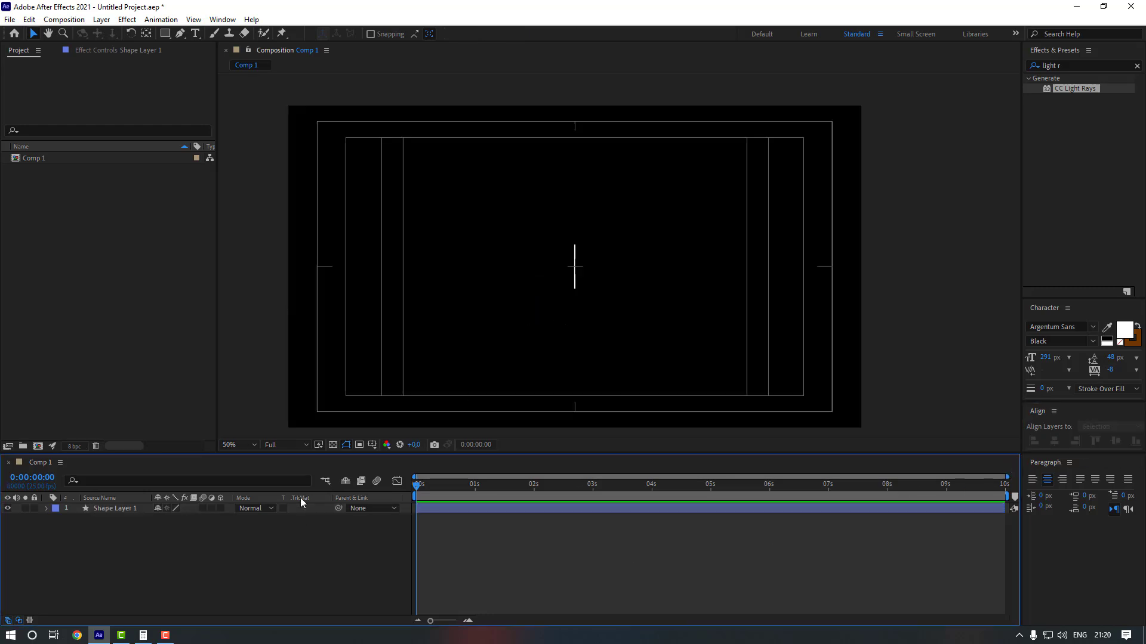
# Hide the title/action safe guides and add Trim Paths to the line's shape layer.
pyautogui.click(372, 446)
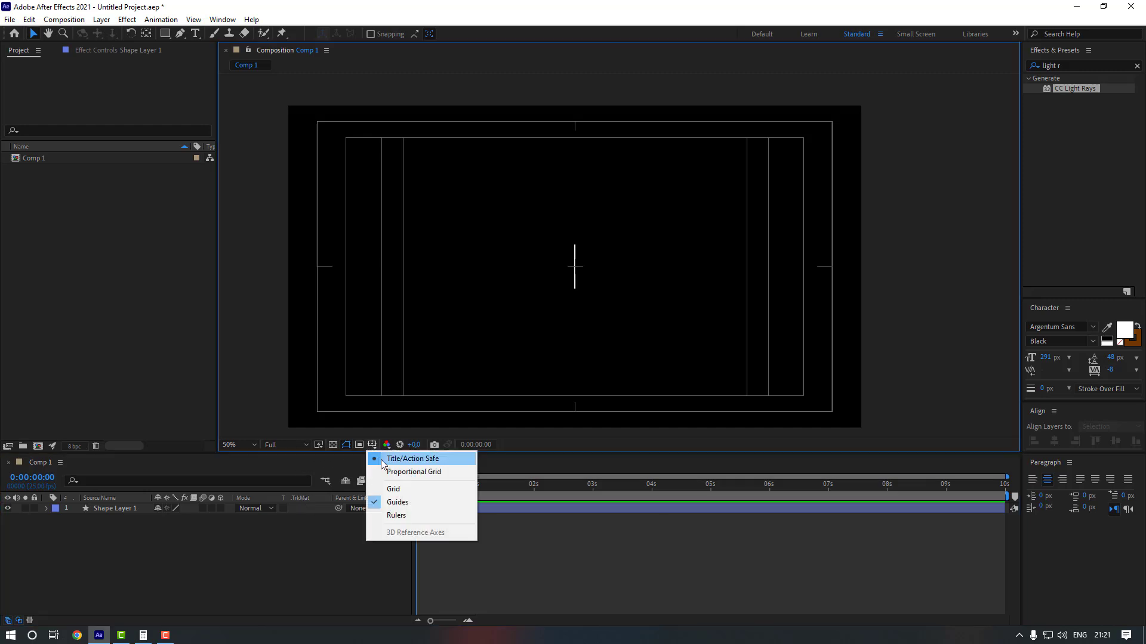
pyautogui.click(393, 459)
pyautogui.click(114, 509)
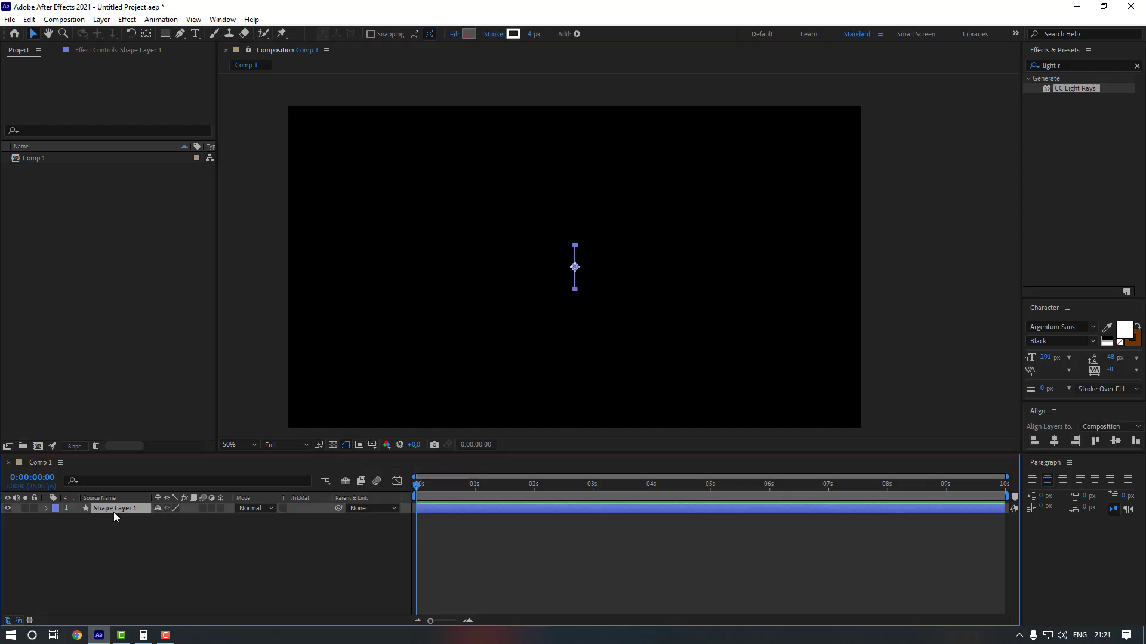
pyautogui.click(577, 35)
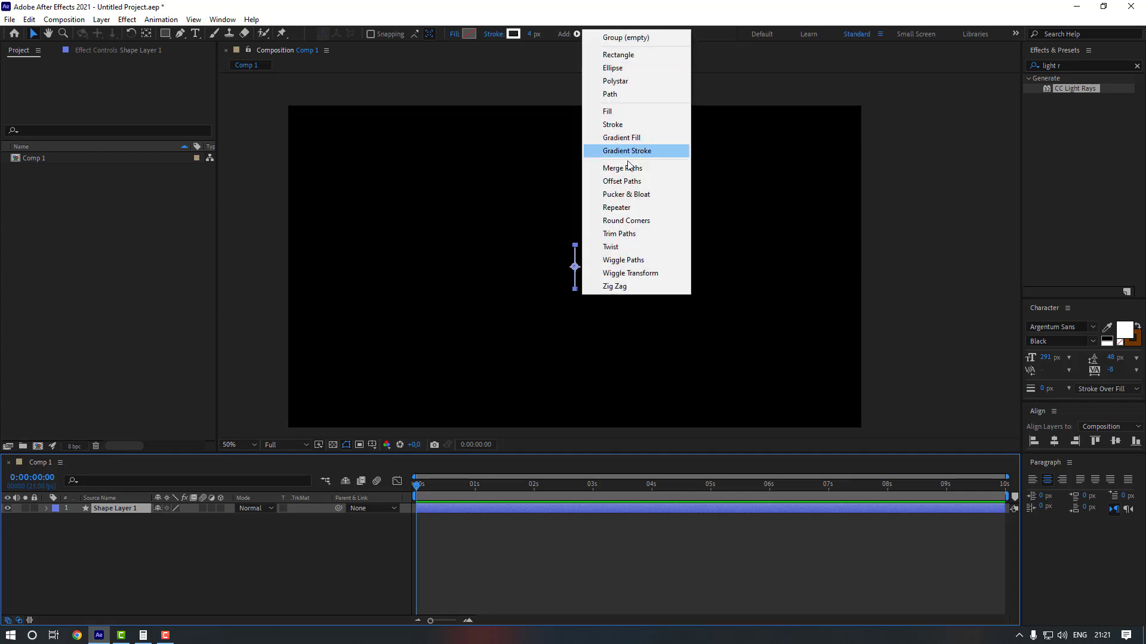
pyautogui.click(634, 235)
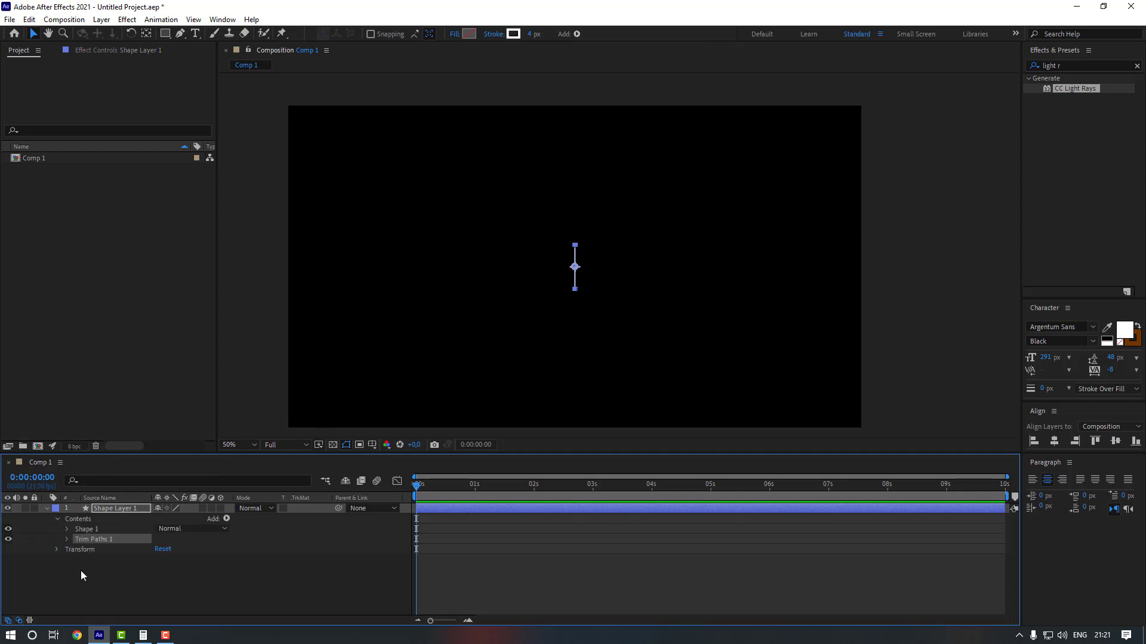
# Keyframe the Trim Paths End value at 0% at the start and 100% at 0:00:00:10.
pyautogui.click(67, 539)
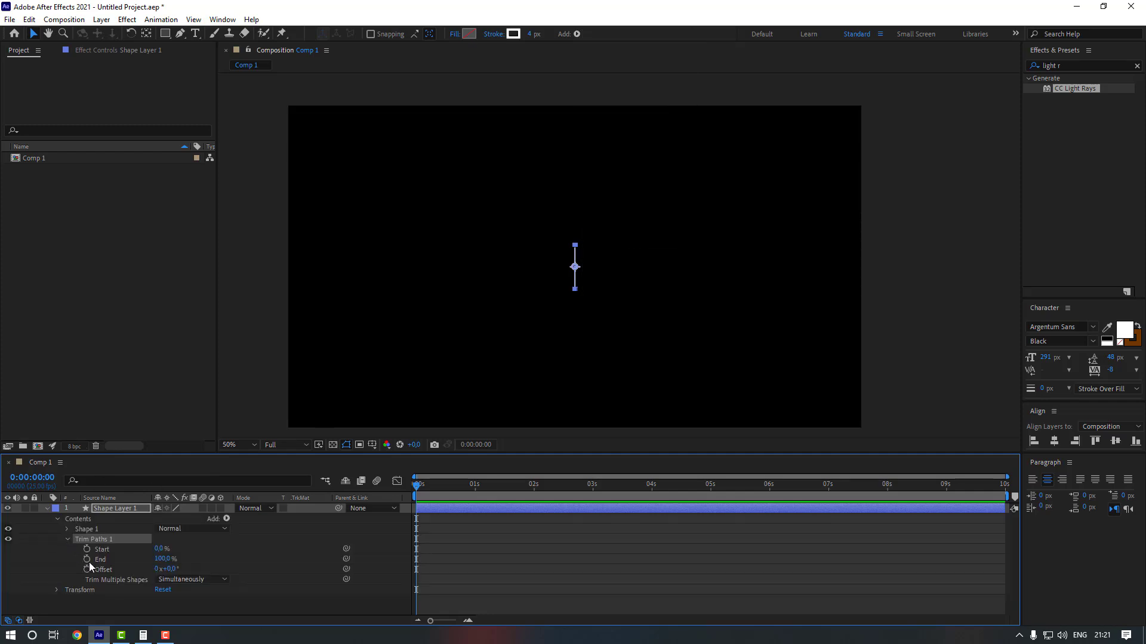
pyautogui.click(87, 559)
pyautogui.click(162, 560)
pyautogui.write('0')
pyautogui.press('Return')
pyautogui.hotkey('shift', 'pagedown')
pyautogui.click(158, 560)
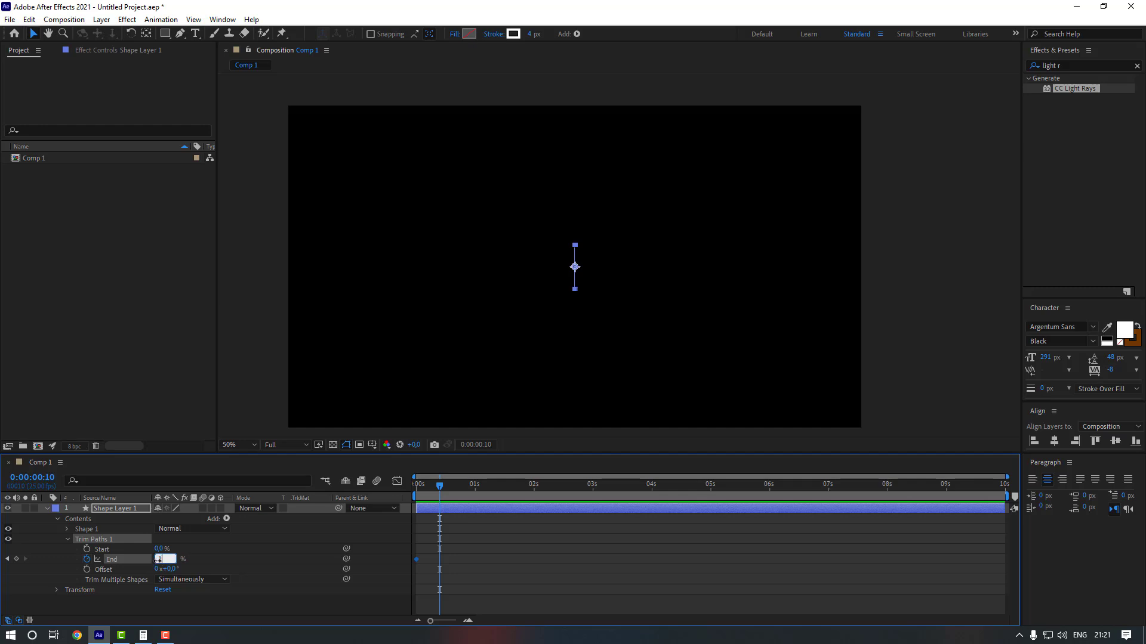
pyautogui.press('Return')
# Apply Easy Ease to both End keyframes, shape their speed curve into a steep early peak, and preview it.
pyautogui.click(455, 553)
pyautogui.moveTo(456, 552); pyautogui.dragTo(381, 570)
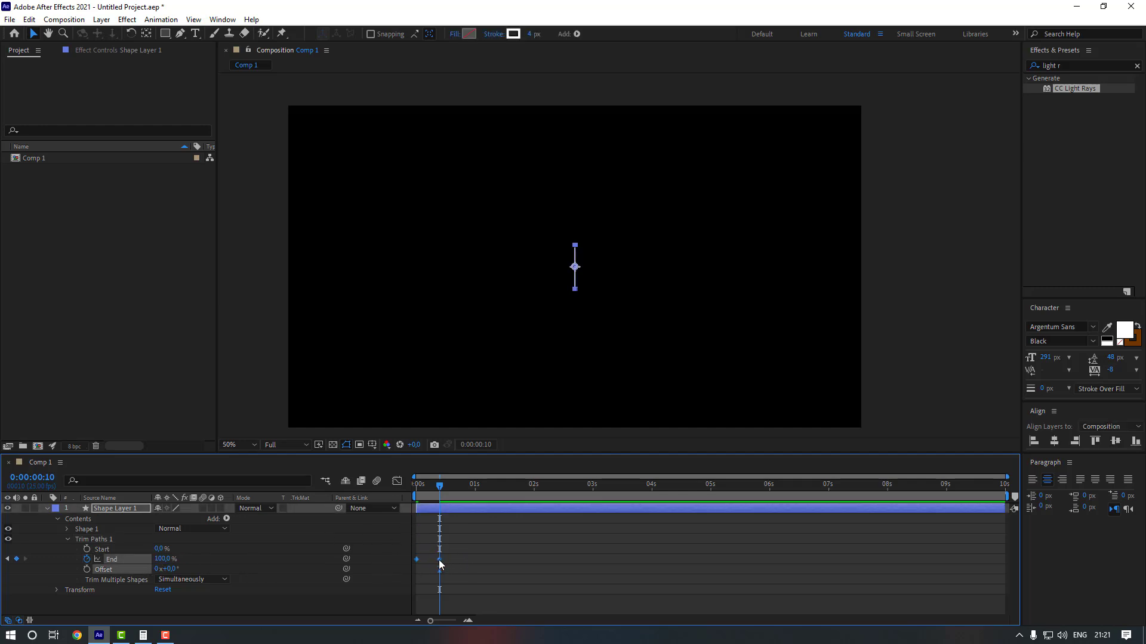
pyautogui.rightClick(439, 560)
pyautogui.click(620, 472)
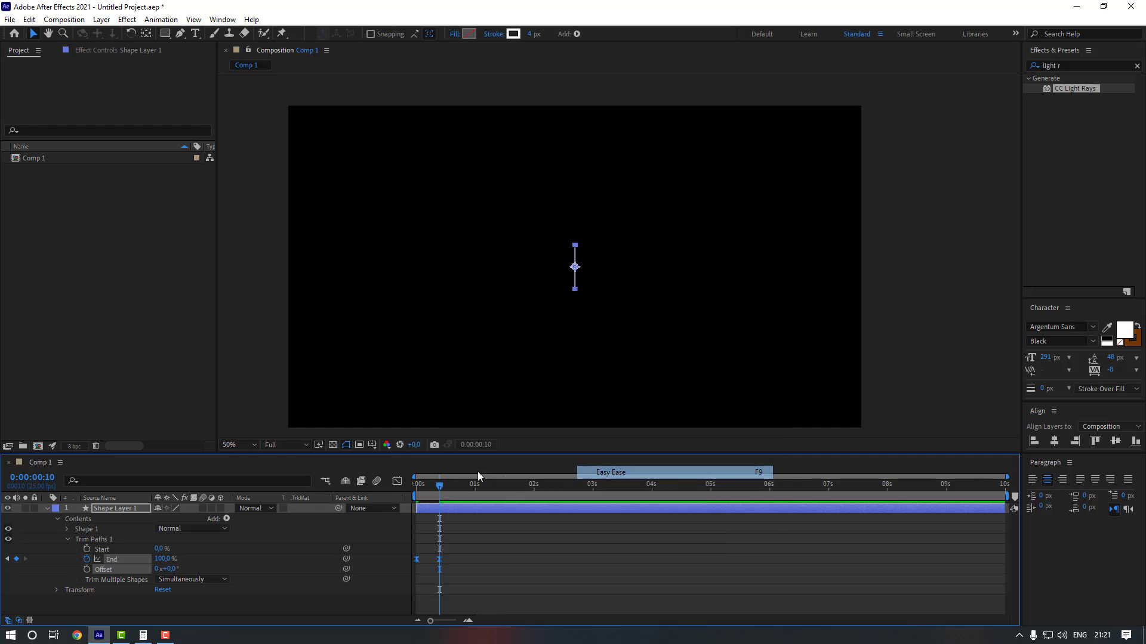
pyautogui.click(397, 481)
pyautogui.press('=')
pyautogui.press('=')
pyautogui.moveTo(515, 621); pyautogui.dragTo(500, 621)
pyautogui.moveTo(555, 575); pyautogui.dragTo(445, 591)
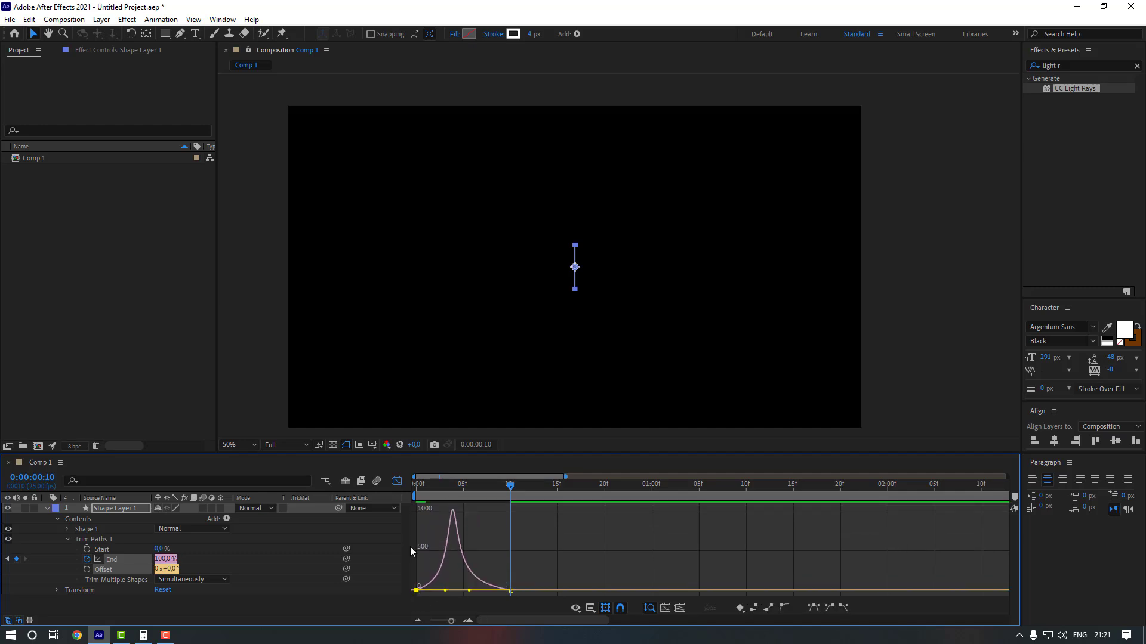
pyautogui.click(397, 481)
pyautogui.press('Home')
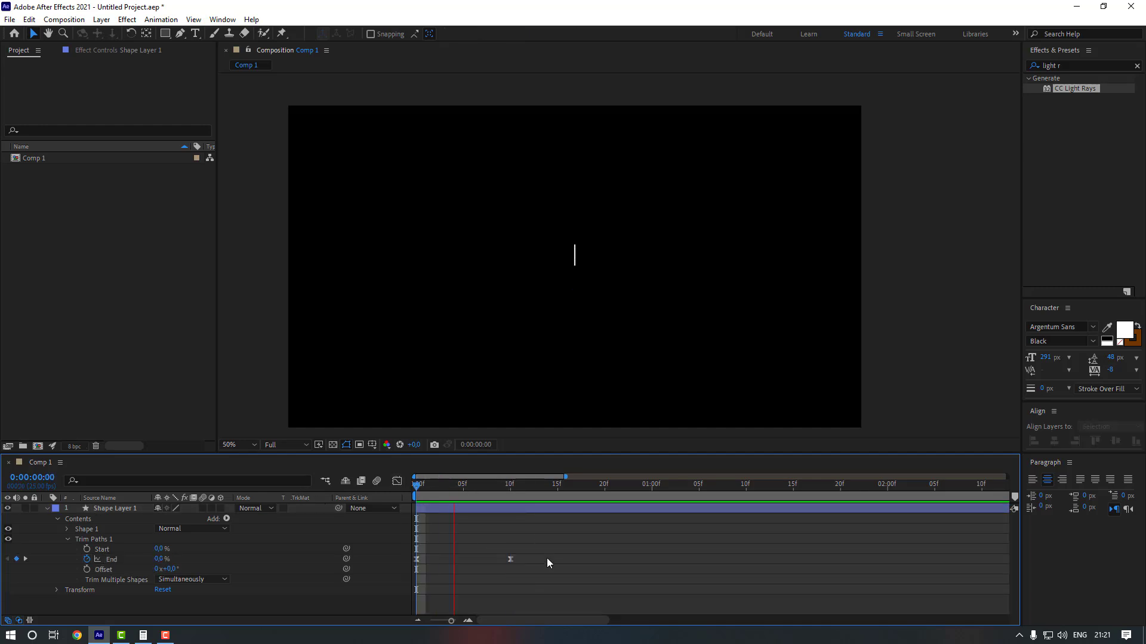
pyautogui.press('space')
# Move the second Trim Paths End keyframe to 0:00:01:05 and preview the slower line reveal.
pyautogui.moveTo(563, 549); pyautogui.dragTo(699, 559)
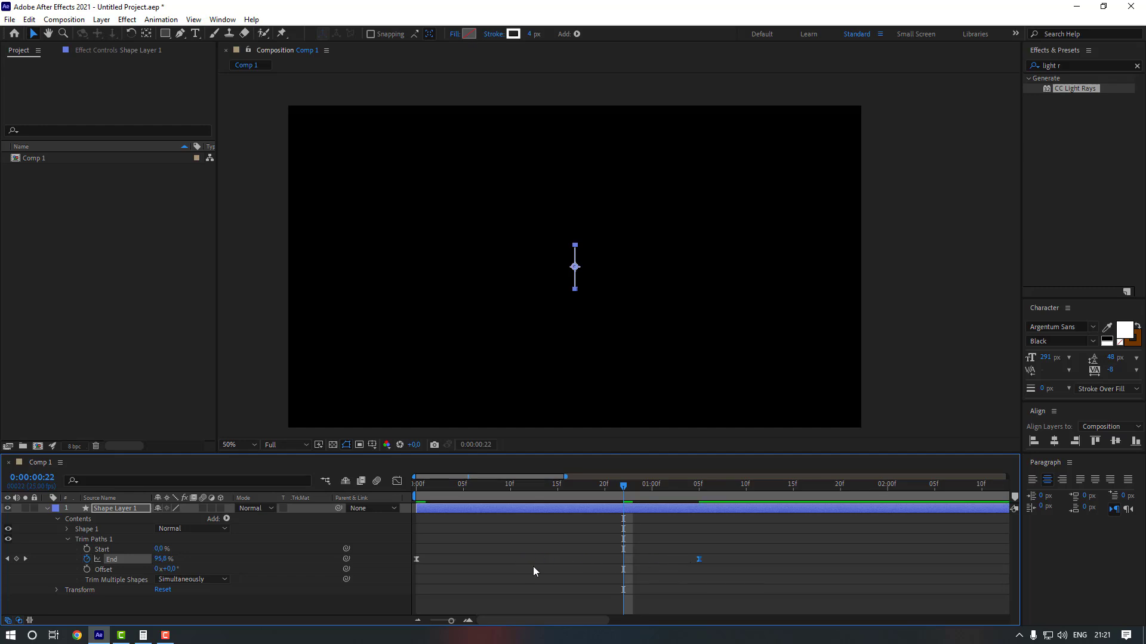
pyautogui.click(517, 569)
pyautogui.scroll(-4, 514, 569)
pyautogui.press('Home')
pyautogui.press('space')
# Set the current time to 0:00:01:05 and rename the shape layer as Line.
pyautogui.click(485, 483)
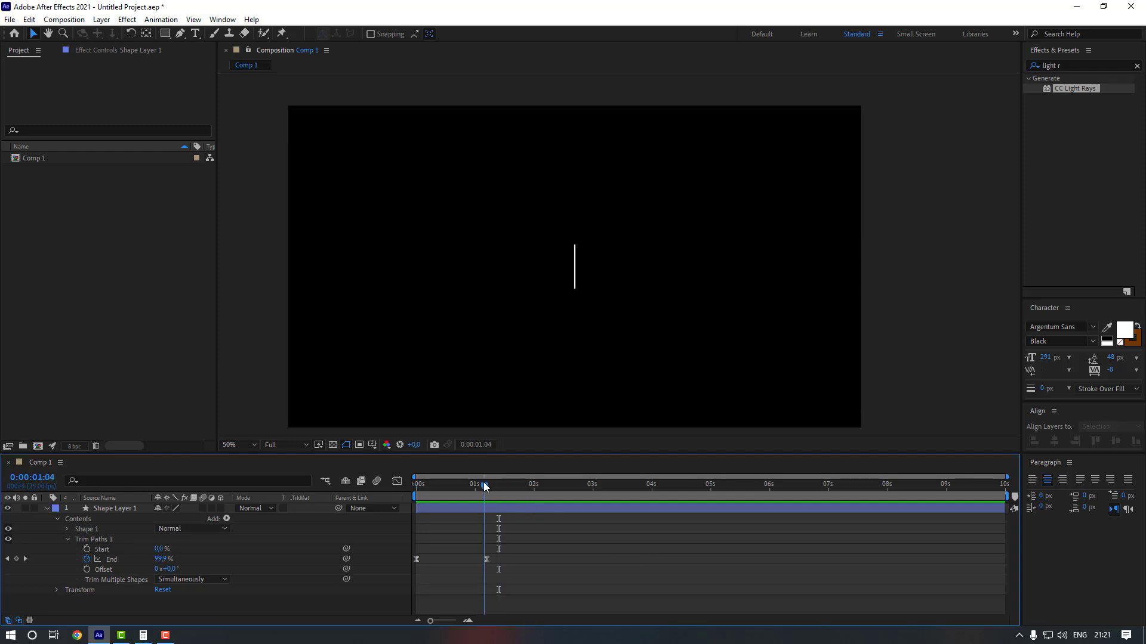
pyautogui.click(517, 509)
pyautogui.press('Return')
pyautogui.write('Line')
pyautogui.press('Return')
# Keyframe the Line layer's position at 0:00:01:05, and shift it left to about x 725 at 0:00:01:15.
pyautogui.press('p')
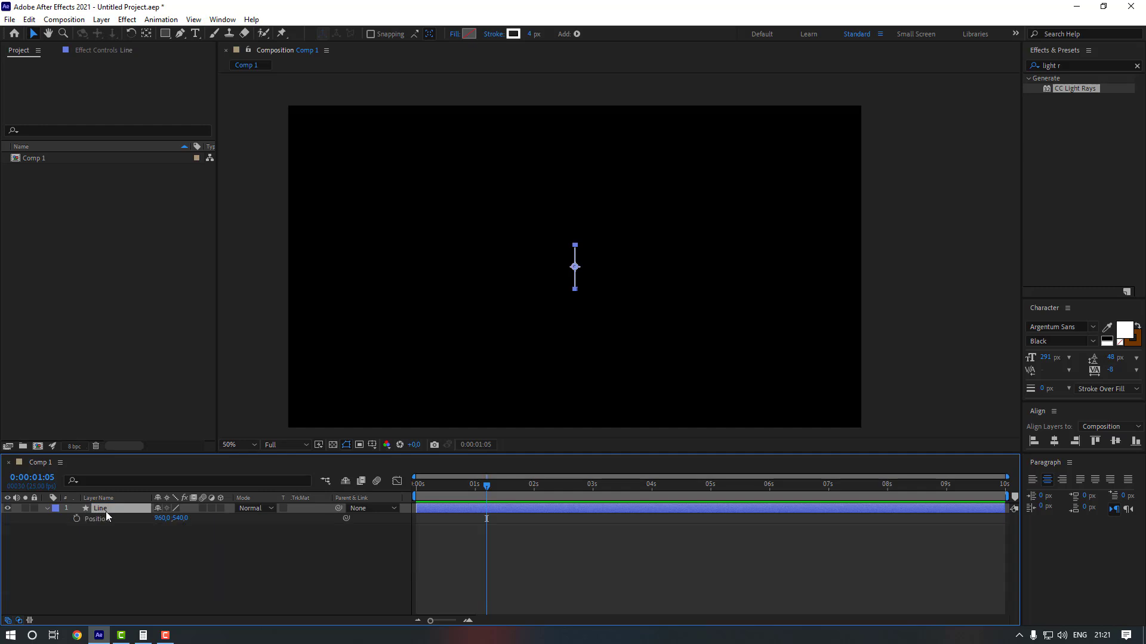
pyautogui.click(76, 519)
pyautogui.hotkey('shift', 'pagedown')
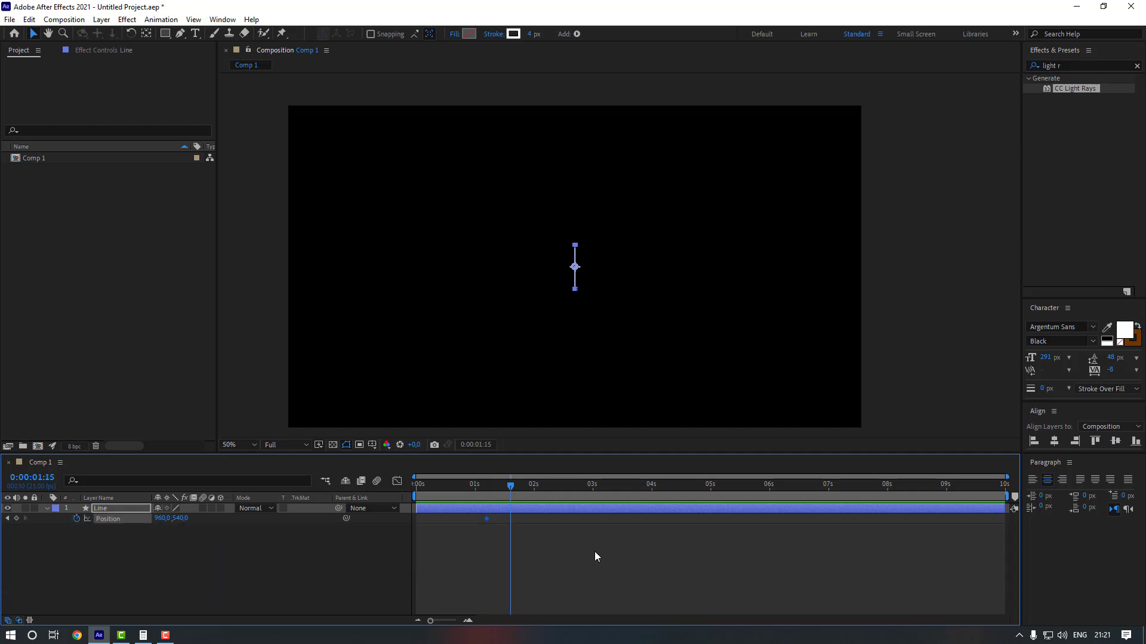
pyautogui.moveTo(168, 523); pyautogui.dragTo(32, 526)
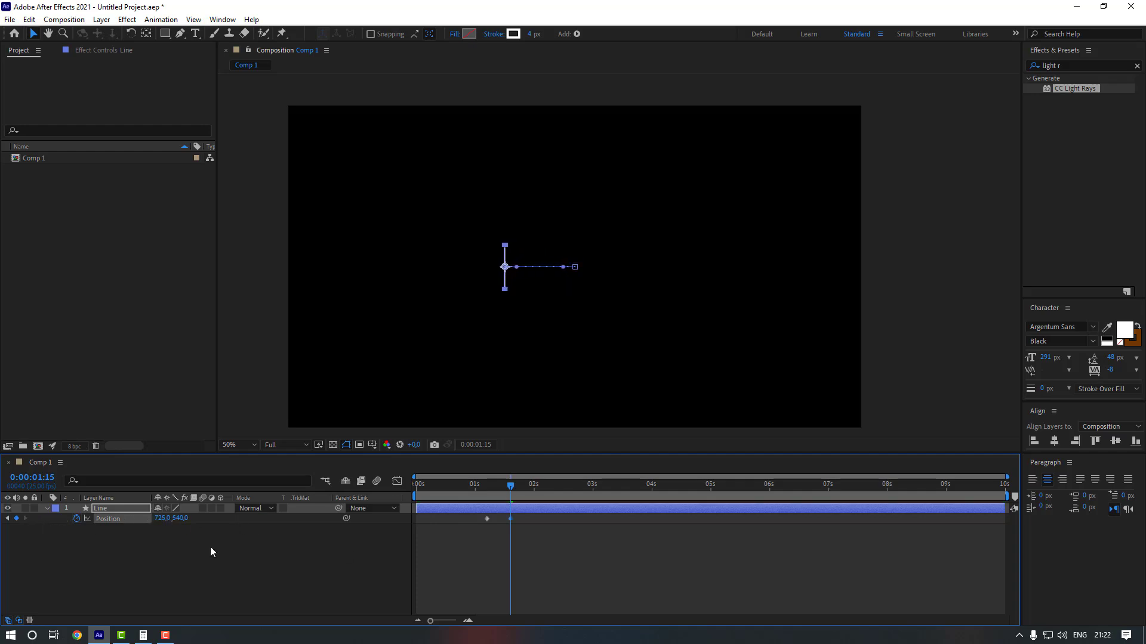
# Apply Easy Ease to both position keyframes of the Line layer and shape their speed curve into an early peak.
pyautogui.click(605, 521)
pyautogui.click(486, 519)
pyautogui.rightClick(487, 518)
pyautogui.moveTo(597, 510)
pyautogui.click(658, 549)
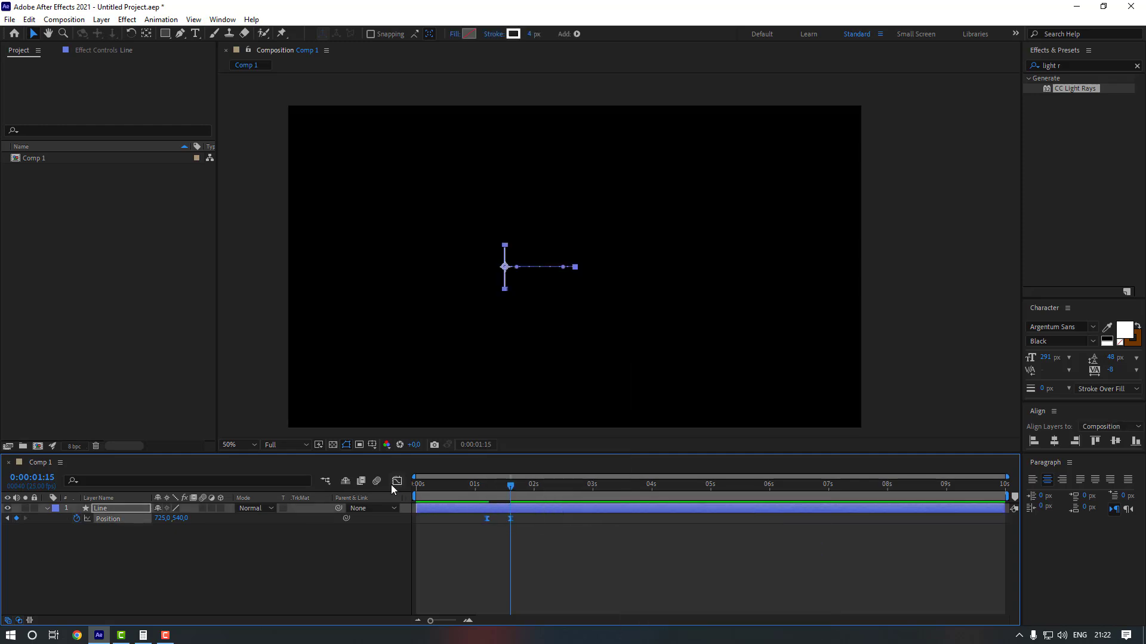
pyautogui.click(397, 481)
pyautogui.moveTo(529, 567); pyautogui.dragTo(493, 594)
pyautogui.click(397, 481)
# Preview the line's slide, move its last position keyframe to 0:00:01:22, and play it again.
pyautogui.click(499, 555)
pyautogui.press('space')
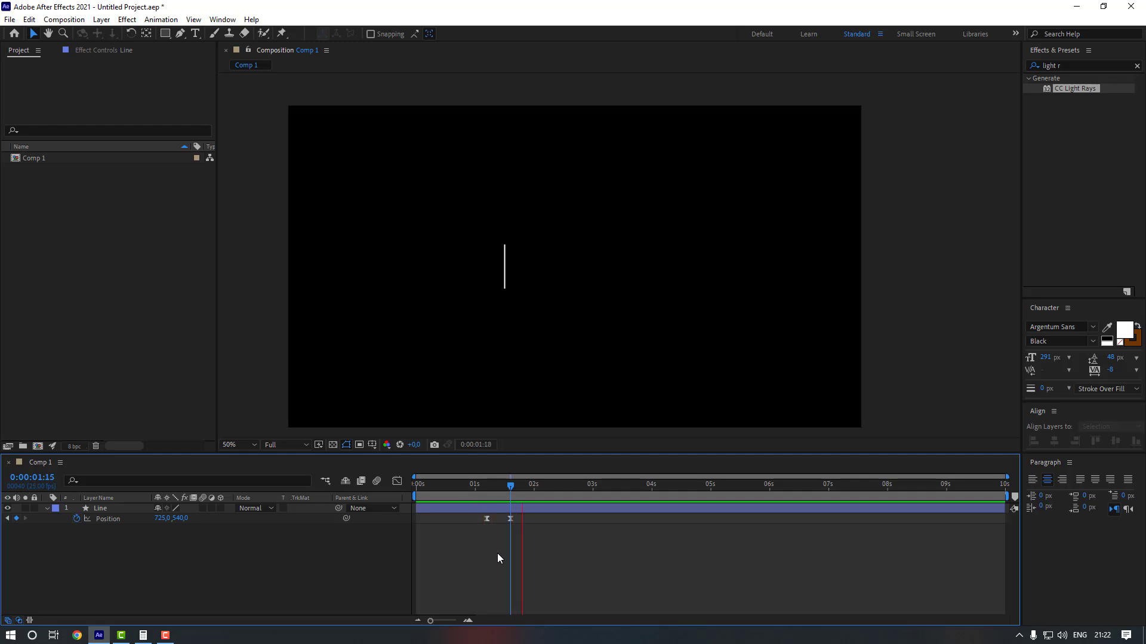
pyautogui.press('space')
pyautogui.click(510, 519)
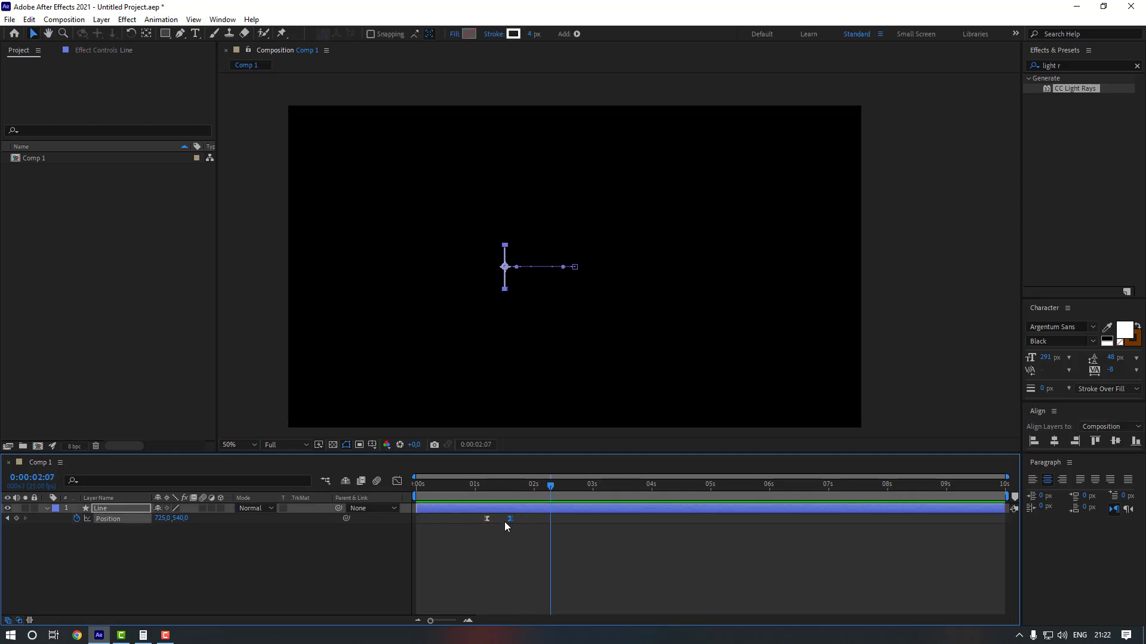
pyautogui.moveTo(510, 519); pyautogui.dragTo(526, 519)
pyautogui.click(525, 539)
pyautogui.press('space')
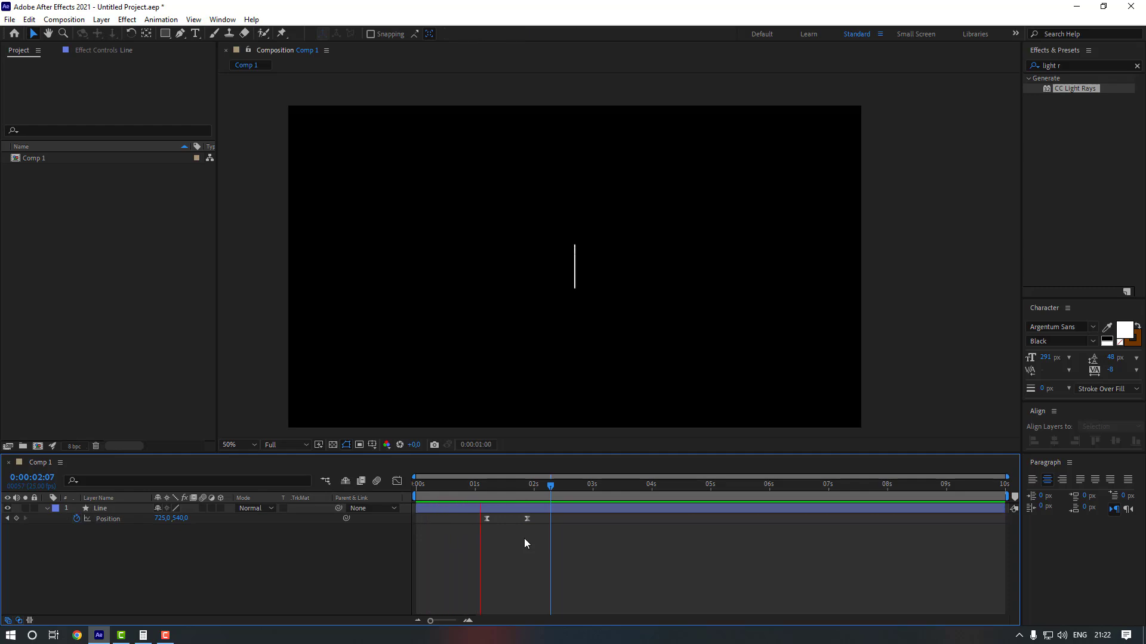
pyautogui.press('space')
# Add a text layer reading "Hello" to the right of the line at 0:00:01:22.
pyautogui.click(528, 483)
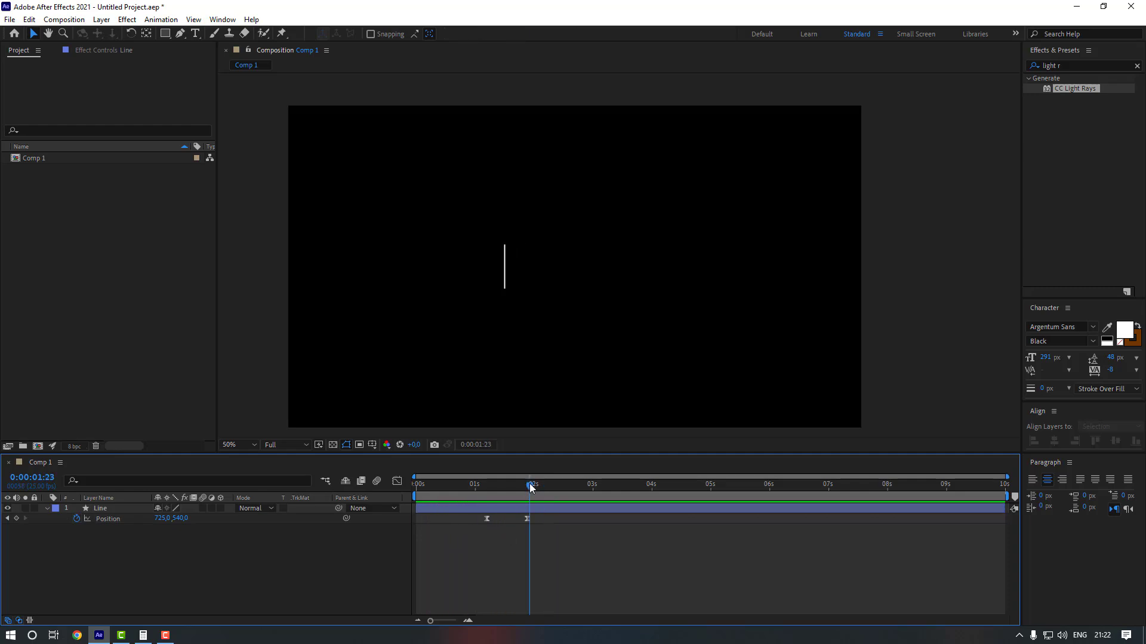
pyautogui.click(194, 34)
pyautogui.press('.')
pyautogui.moveTo(549, 316); pyautogui.dragTo(524, 315)
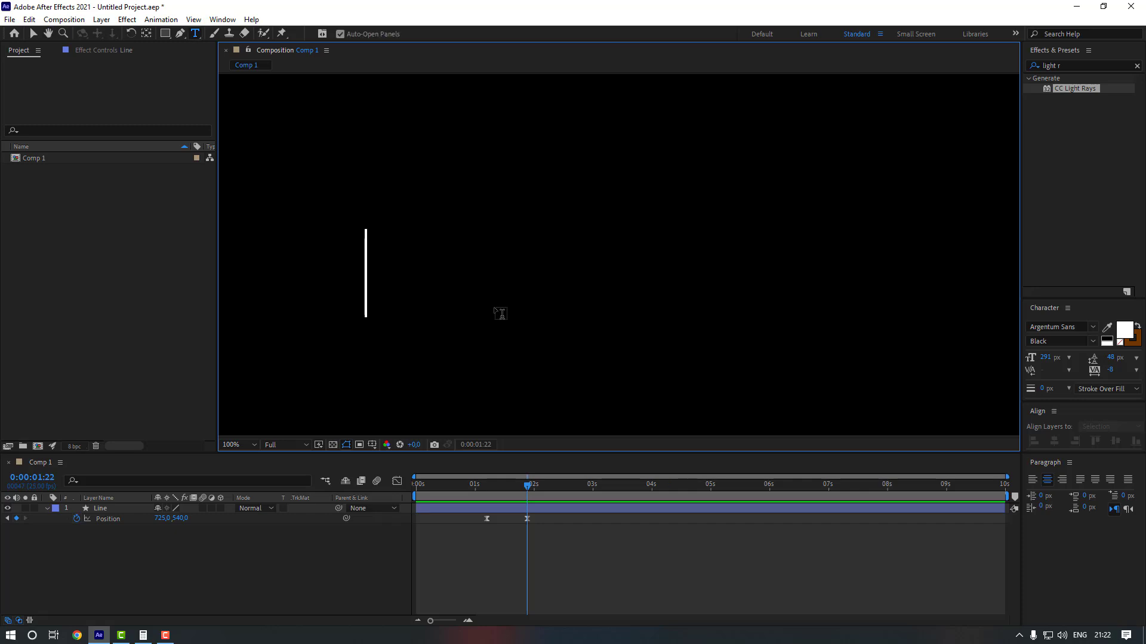
pyautogui.press(',')
pyautogui.click(536, 287)
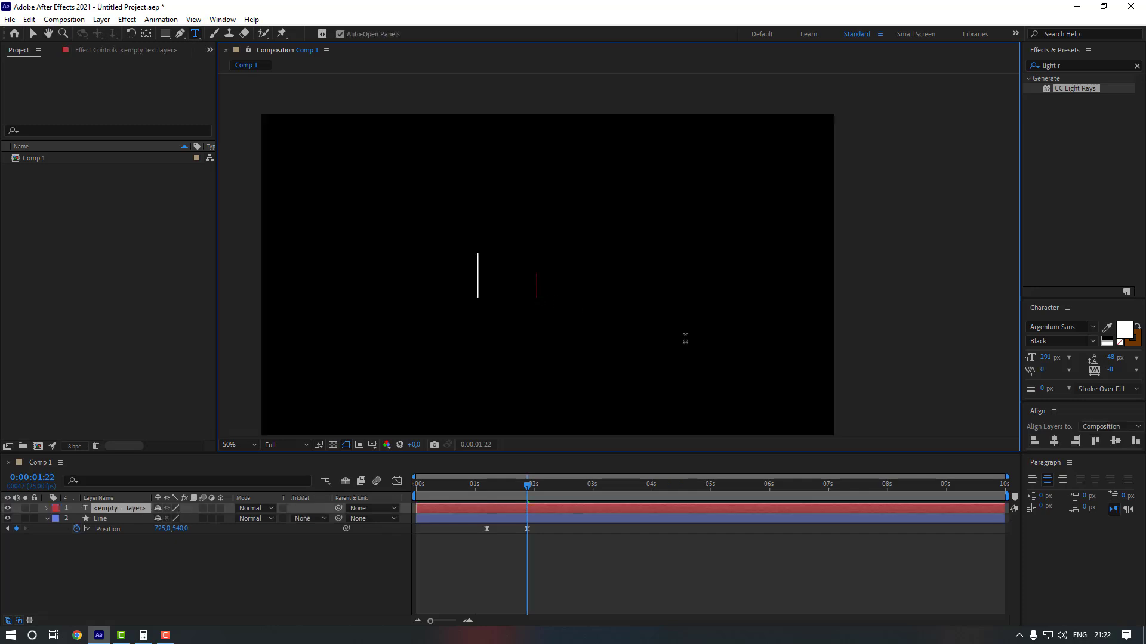
pyautogui.write('Hello')
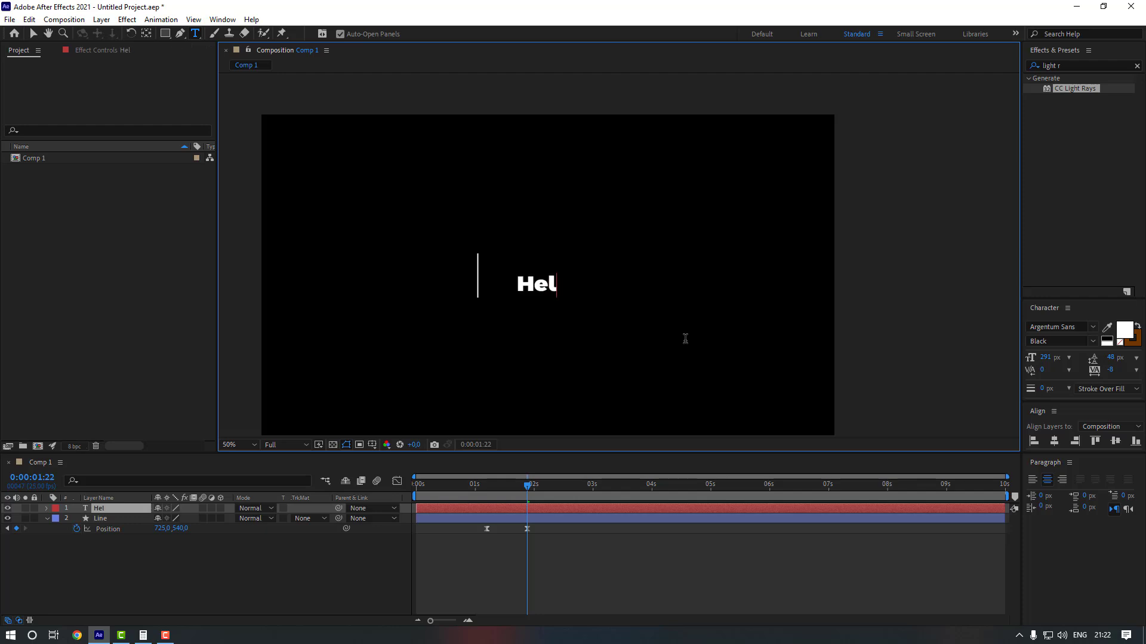
pyautogui.click(34, 32)
# Move the Hello text towards the line's vertical middle and set its font size to 448 px.
pyautogui.moveTo(531, 285); pyautogui.dragTo(546, 279)
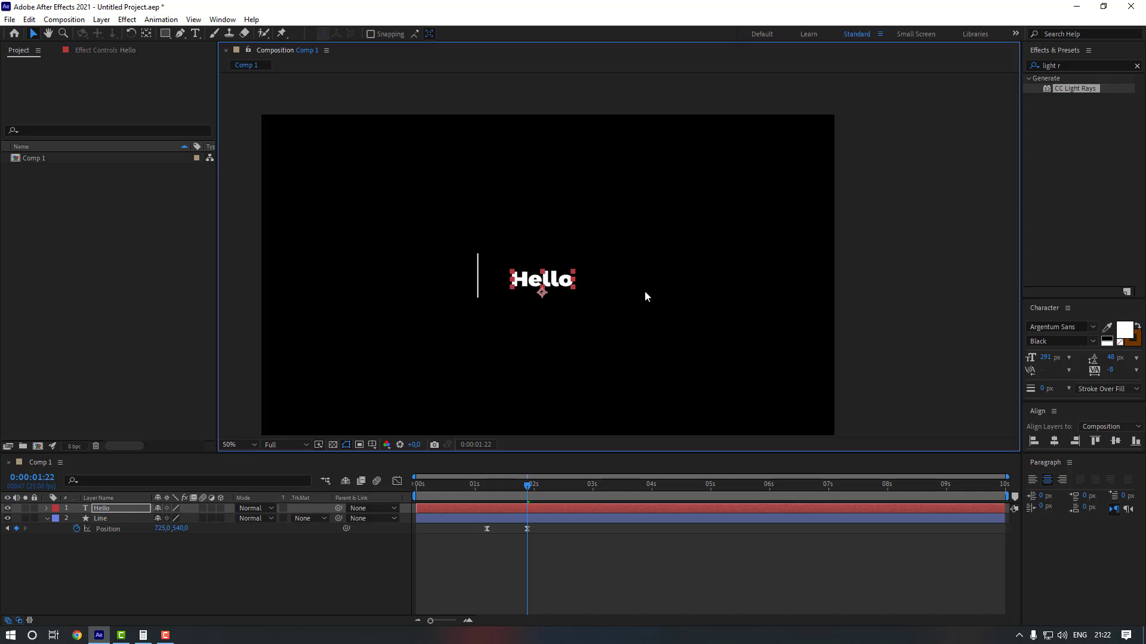
pyautogui.moveTo(1043, 361); pyautogui.dragTo(1116, 357)
pyautogui.moveTo(1046, 358); pyautogui.dragTo(1059, 357)
pyautogui.click(874, 336)
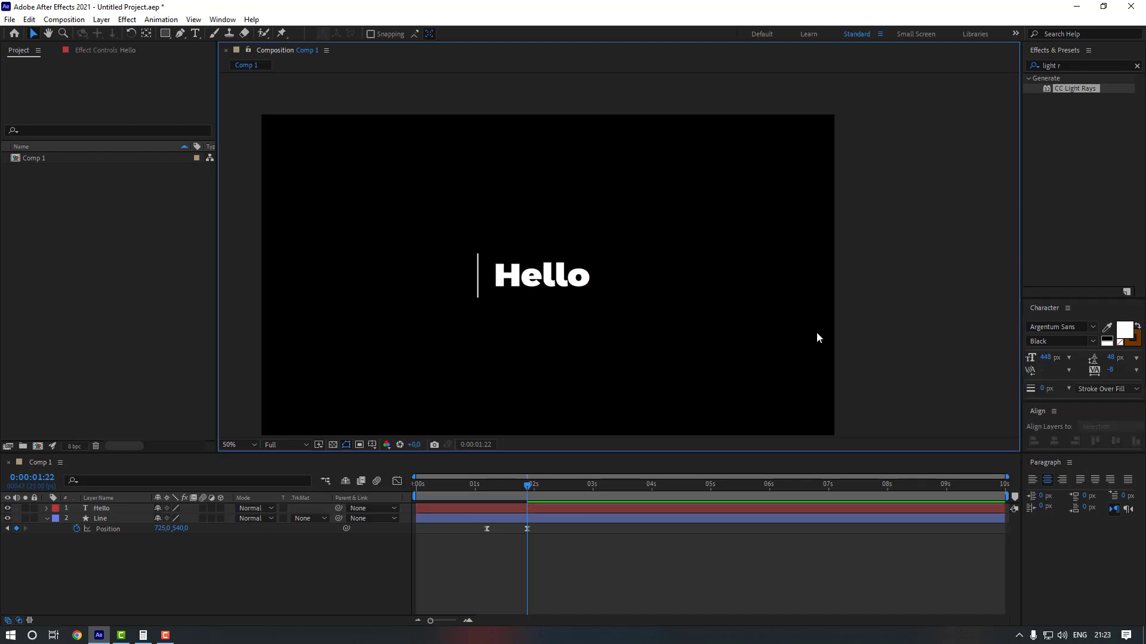
# Fine-tune the Hello text's position beside the line and centre its anchor point within the text.
pyautogui.moveTo(556, 278); pyautogui.dragTo(558, 281)
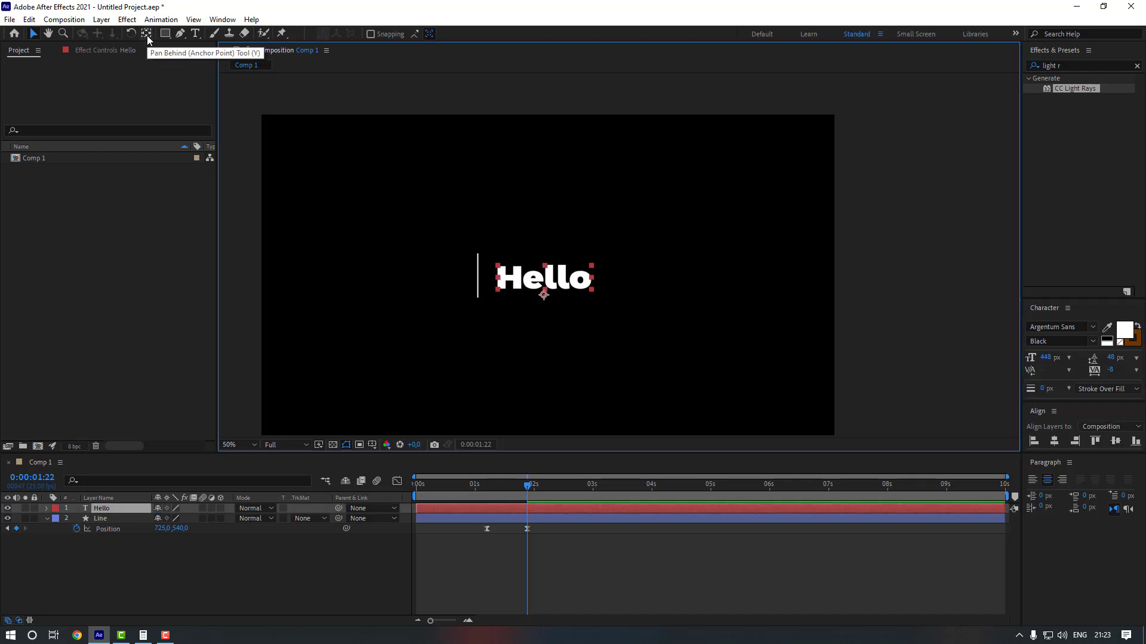
pyautogui.hotkey('ctrl', 'alt', 'Home')
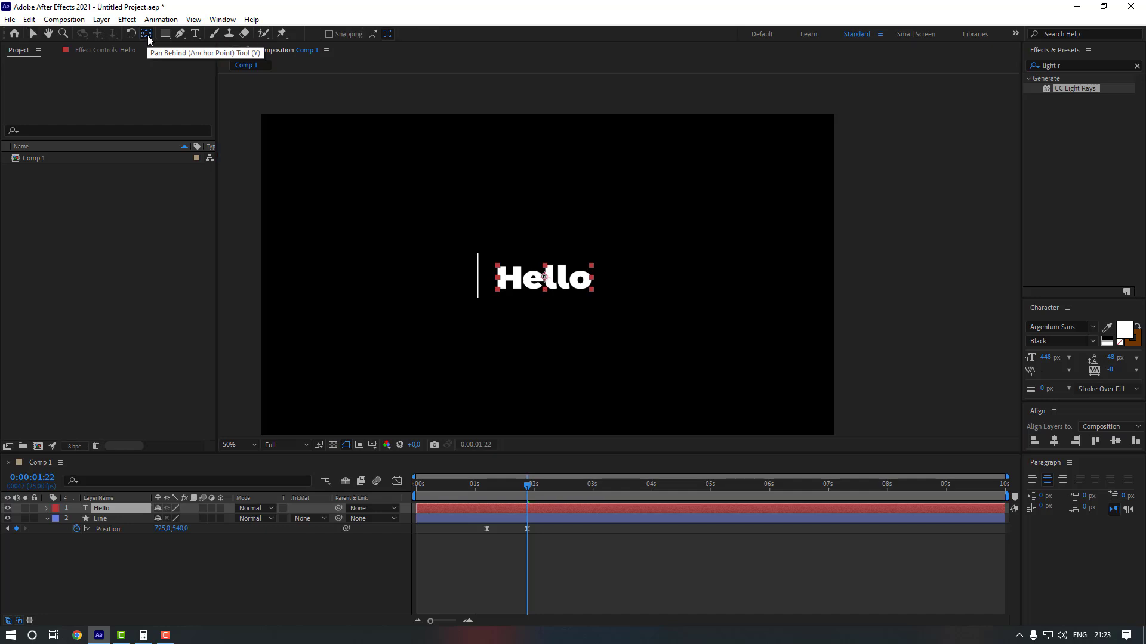
# Centre the Hello text horizontally and vertically in the composition and enlarge its font size to 518 px.
pyautogui.click(1056, 443)
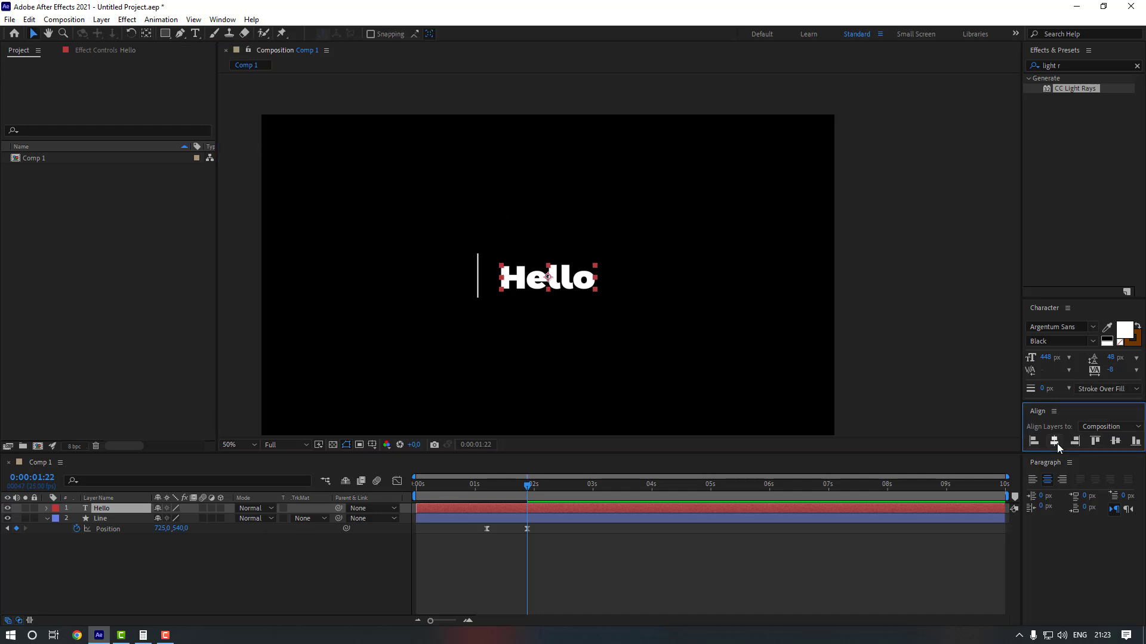
pyautogui.click(1115, 441)
pyautogui.click(115, 507)
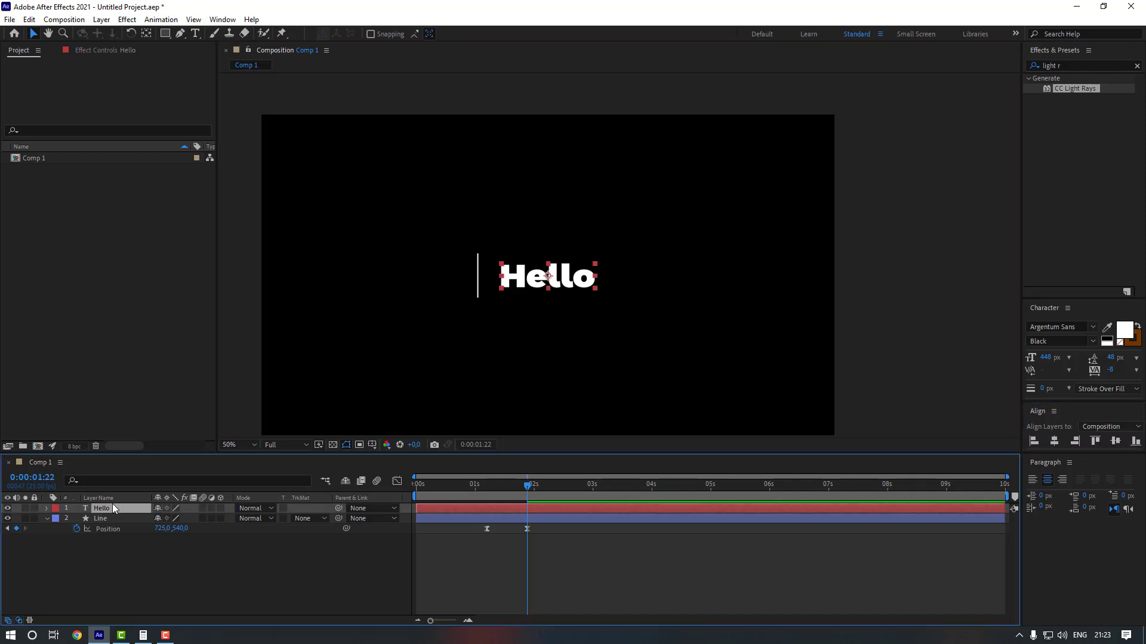
pyautogui.moveTo(1042, 358); pyautogui.dragTo(1080, 358)
pyautogui.click(887, 321)
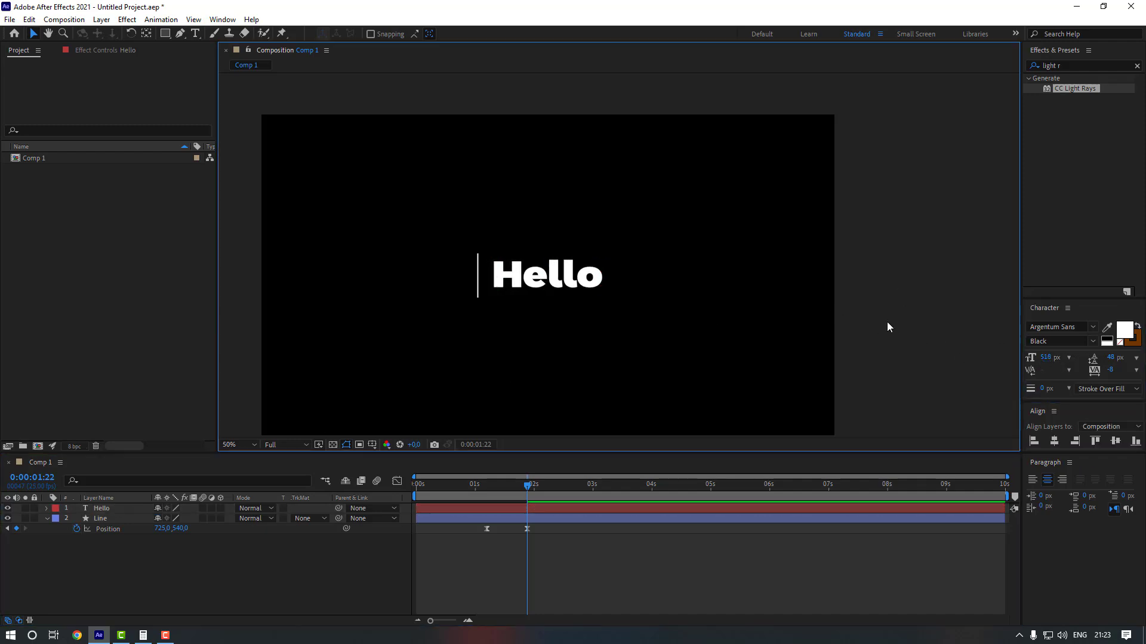
# Draw a rectangular mask around the whole word on the Hello layer, with a small margin on all sides.
pyautogui.click(115, 508)
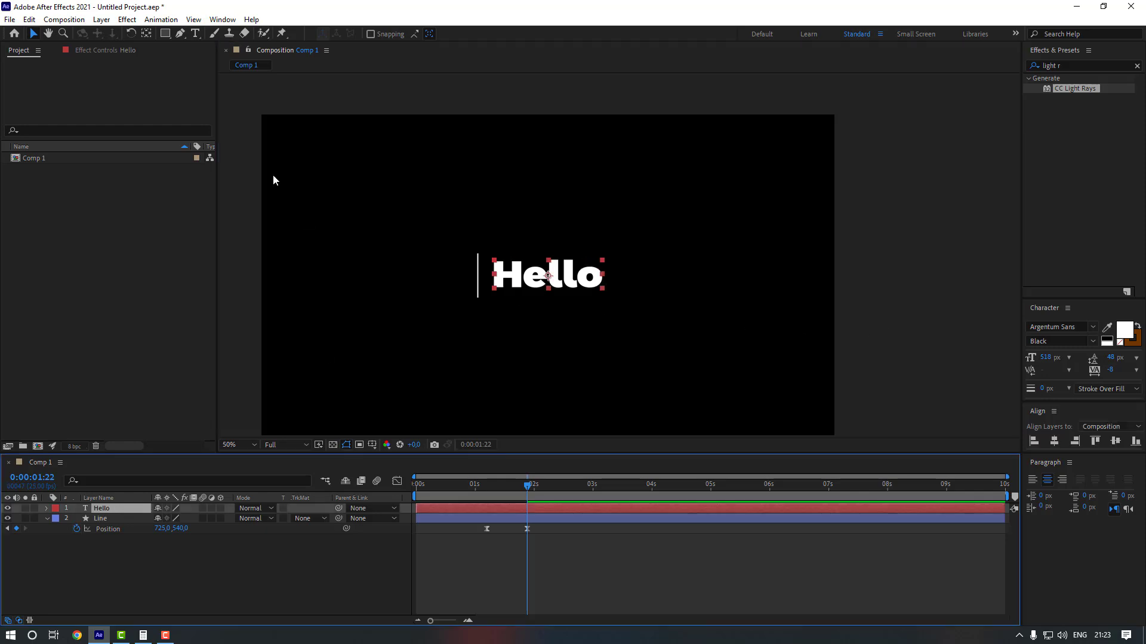
pyautogui.click(165, 34)
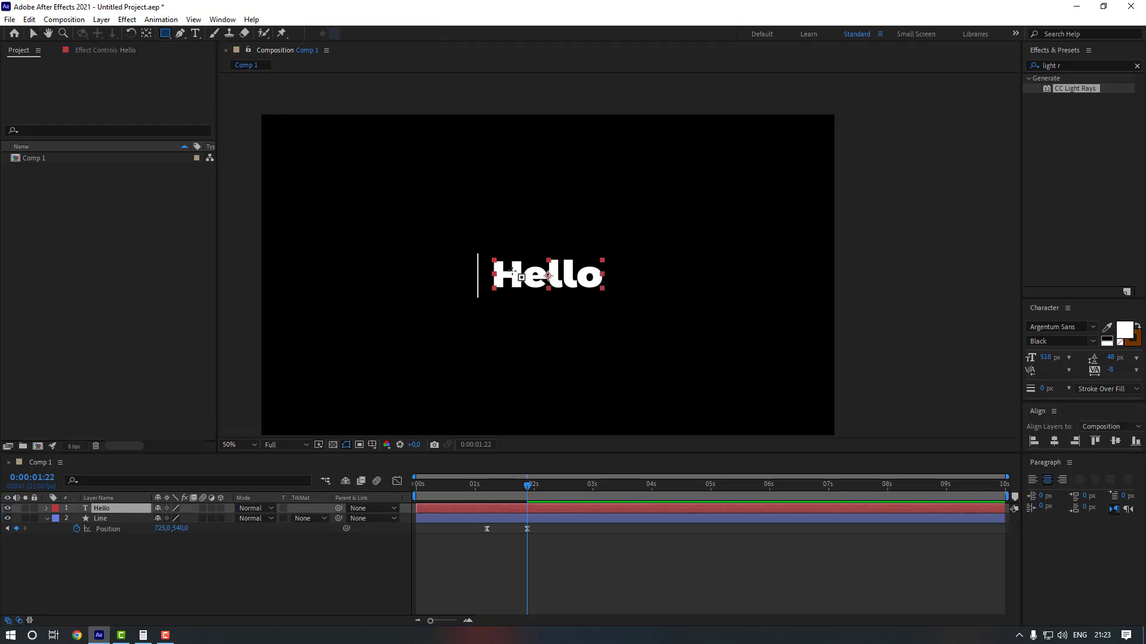
pyautogui.press('.')
pyautogui.moveTo(361, 254); pyautogui.dragTo(596, 332)
pyautogui.click(492, 533)
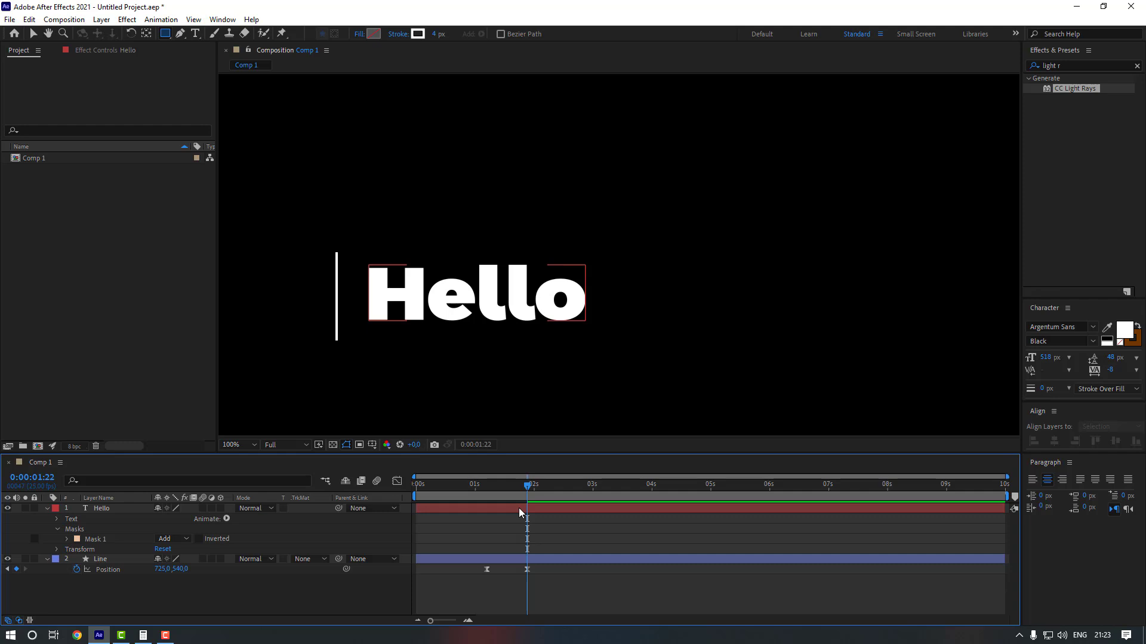
# Hold the line's position with a keyframe at 0:00:02:07, and at 0:00:03:00 move it past the word's right end, X 1172.
pyautogui.press('space')
pyautogui.click(17, 569)
pyautogui.click(592, 484)
pyautogui.moveTo(160, 573); pyautogui.dragTo(414, 562)
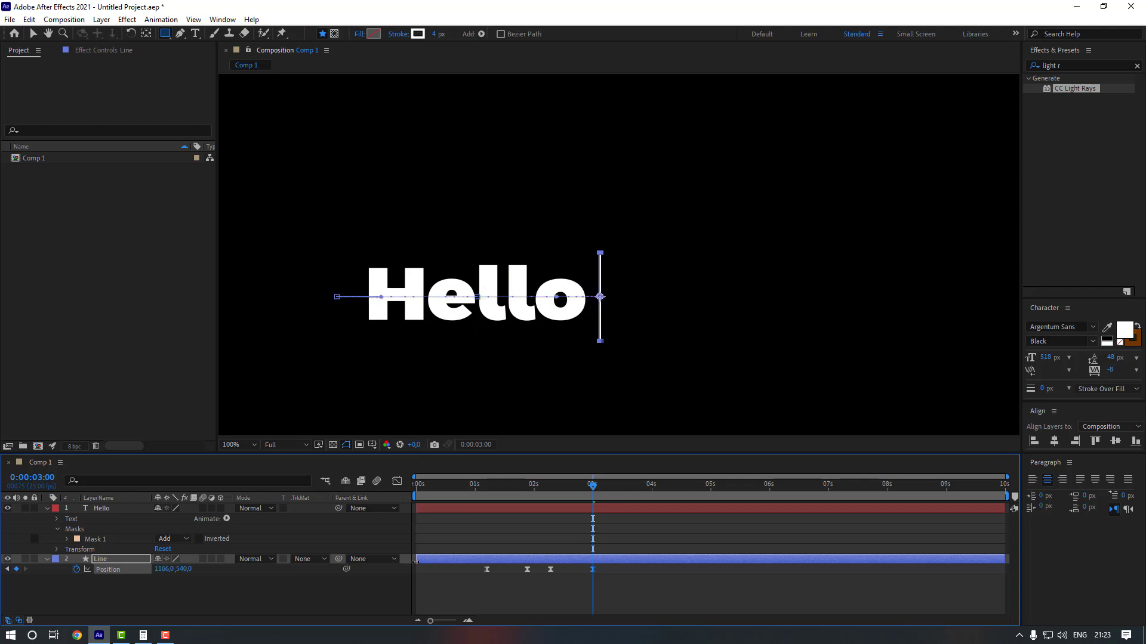
# Reshape the line's speed curve between 0:00:02:07 and 0:00:03:00 so the slide starts slowly and peaks near its end.
pyautogui.click(603, 570)
pyautogui.moveTo(607, 569); pyautogui.dragTo(546, 574)
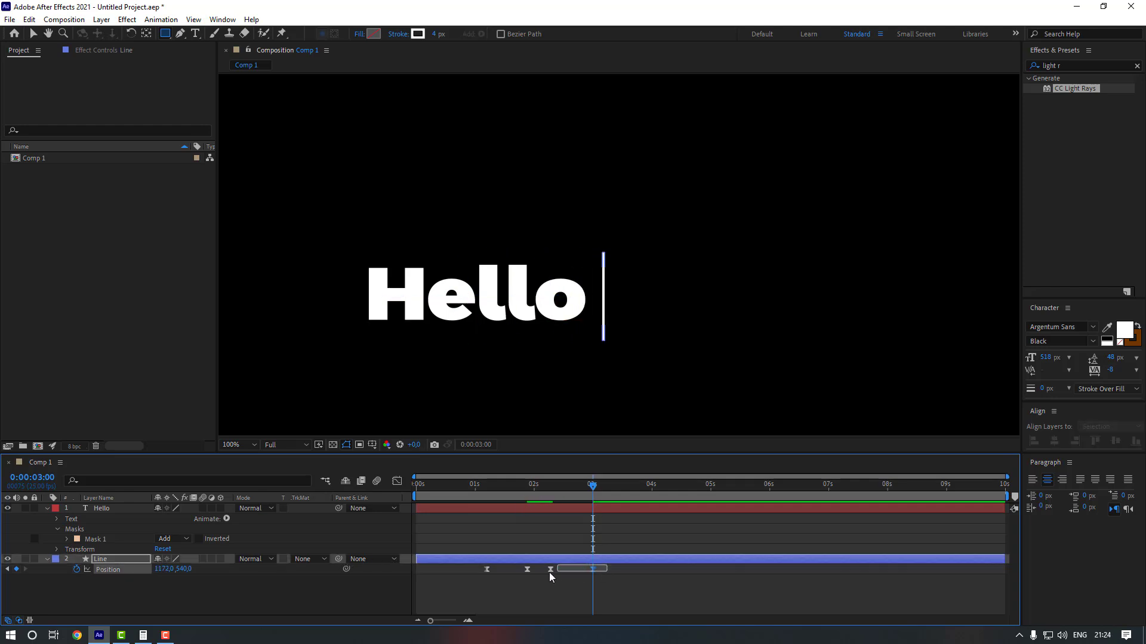
pyautogui.hotkey('shift', 'F3')
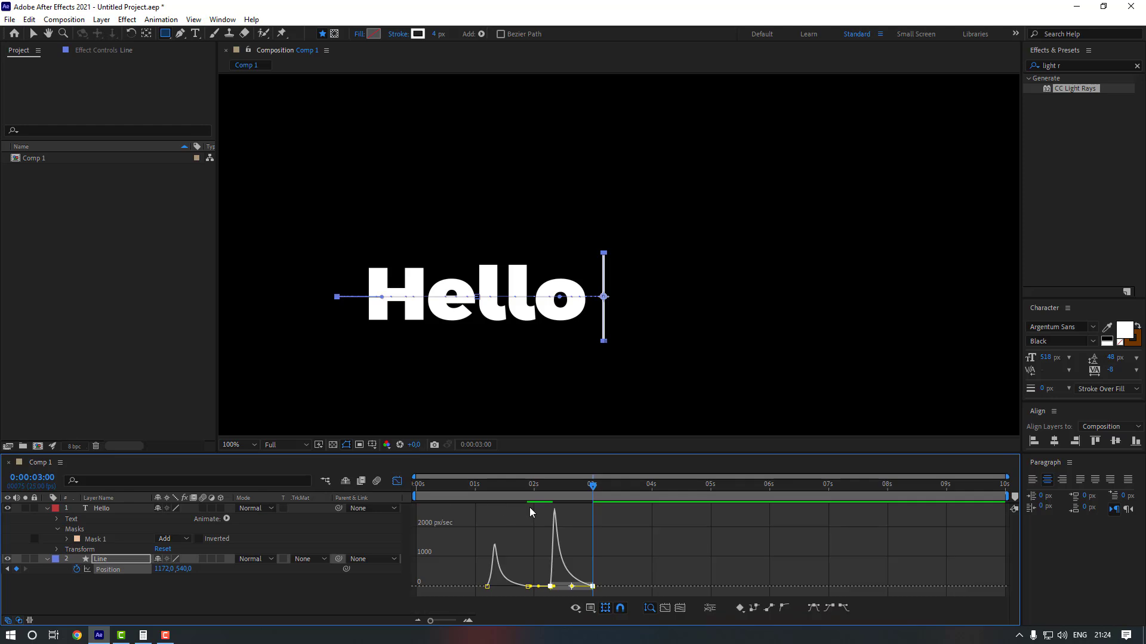
pyautogui.press('=')
pyautogui.press('=')
pyautogui.moveTo(611, 621); pyautogui.dragTo(586, 622)
pyautogui.click(578, 568)
pyautogui.moveTo(736, 574); pyautogui.dragTo(696, 591)
pyautogui.click(545, 591)
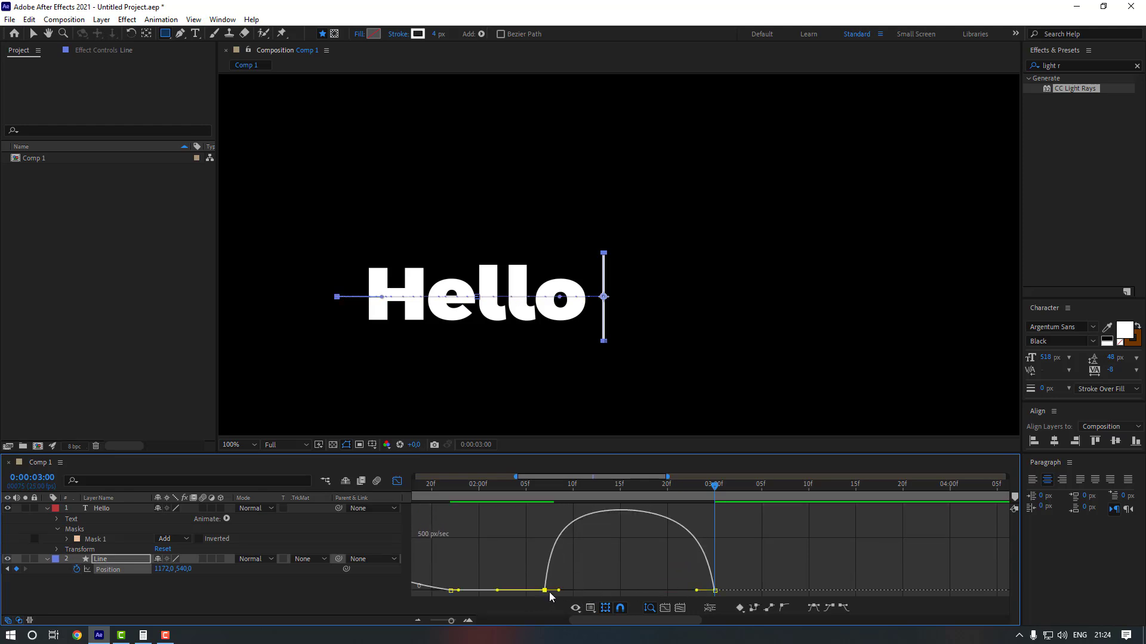
pyautogui.moveTo(558, 590); pyautogui.dragTo(633, 592)
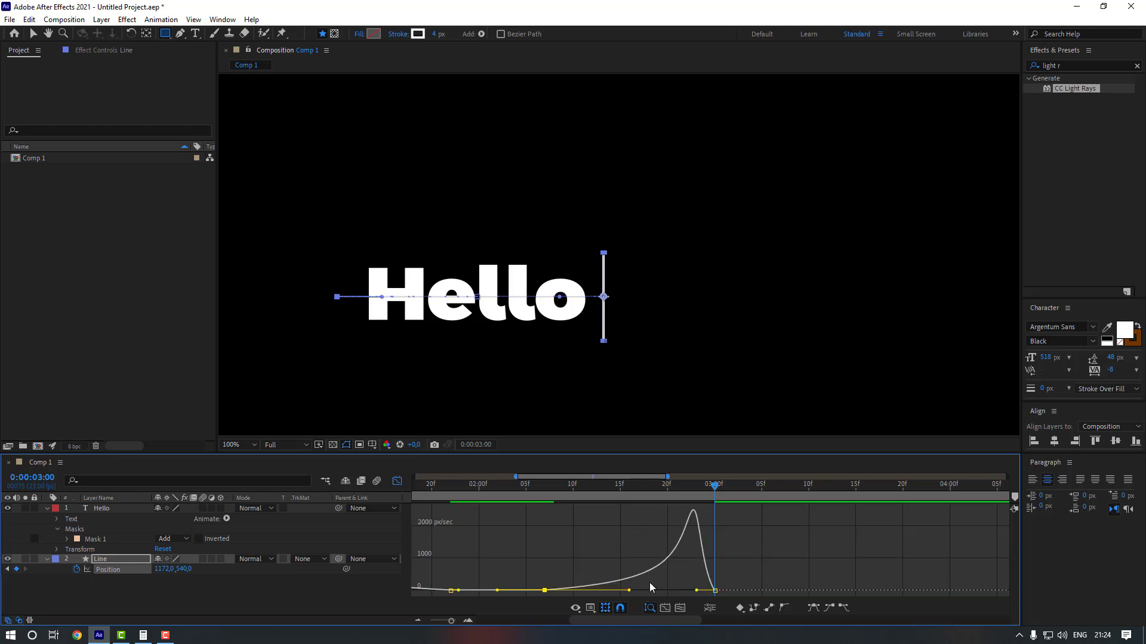
# Fit the composition view up to 100% and play the line animation from near its start.
pyautogui.click(644, 578)
pyautogui.press('-')
pyautogui.press('-')
pyautogui.click(393, 482)
pyautogui.click(245, 443)
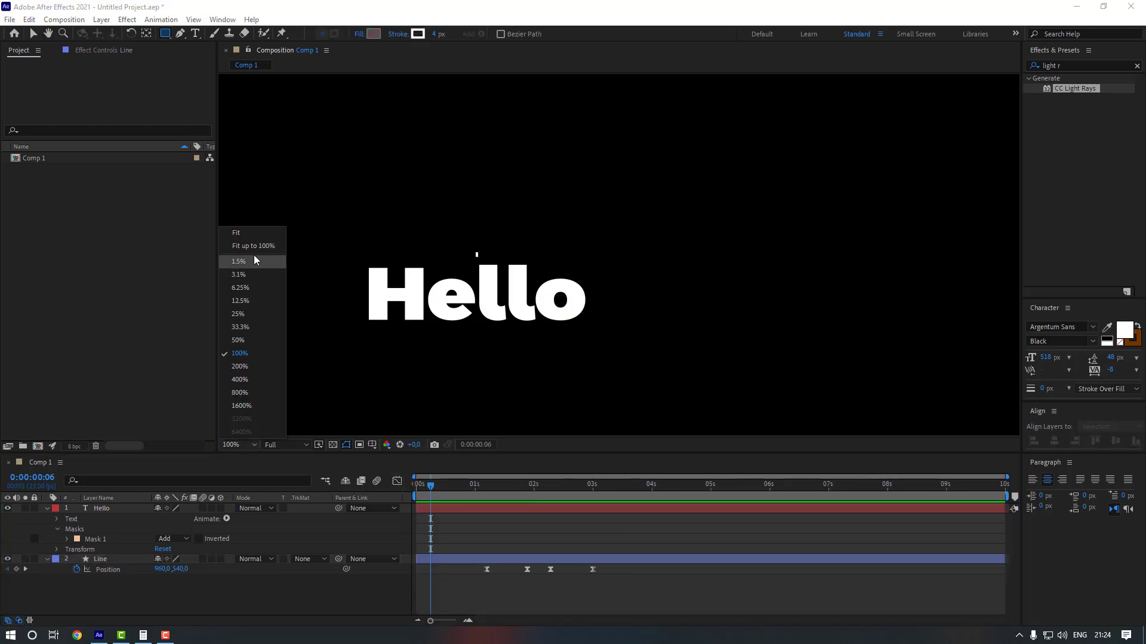
pyautogui.click(249, 246)
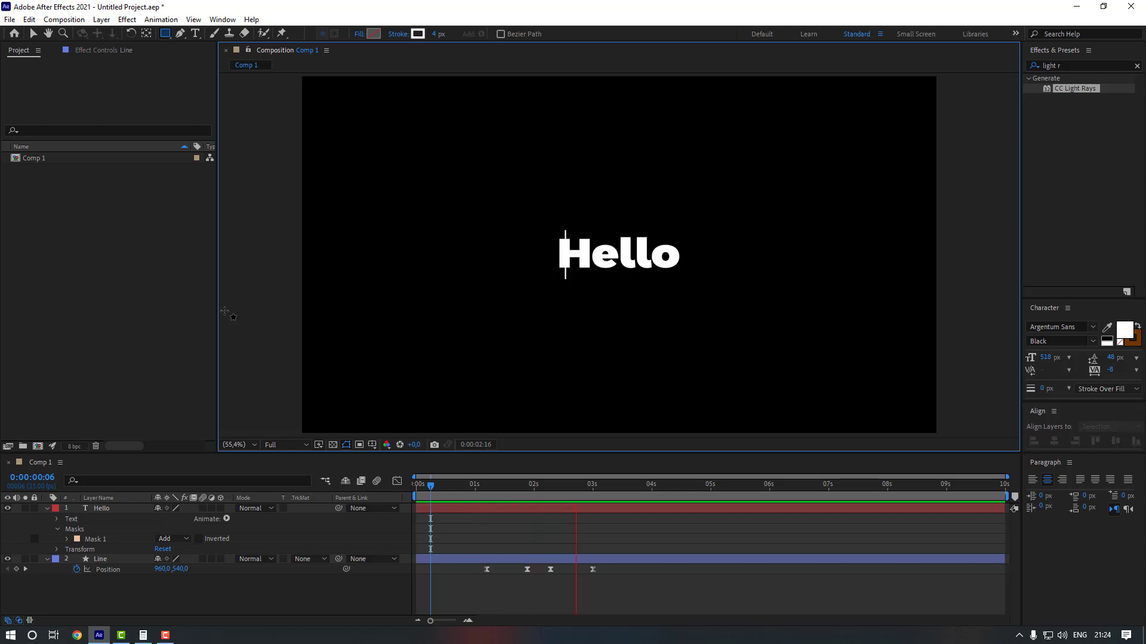
# Readjust the ease handles of the line's rightward slide to refine its late speed peak, and preview the motion.
pyautogui.moveTo(617, 564); pyautogui.dragTo(543, 586)
pyautogui.hotkey('shift', 'F3')
pyautogui.click(588, 497)
pyautogui.press('=')
pyautogui.press('=')
pyautogui.press('=')
pyautogui.moveTo(624, 587); pyautogui.dragTo(637, 588)
pyautogui.click(585, 578)
pyautogui.press('-')
pyautogui.press('-')
pyautogui.moveTo(496, 579); pyautogui.dragTo(539, 594)
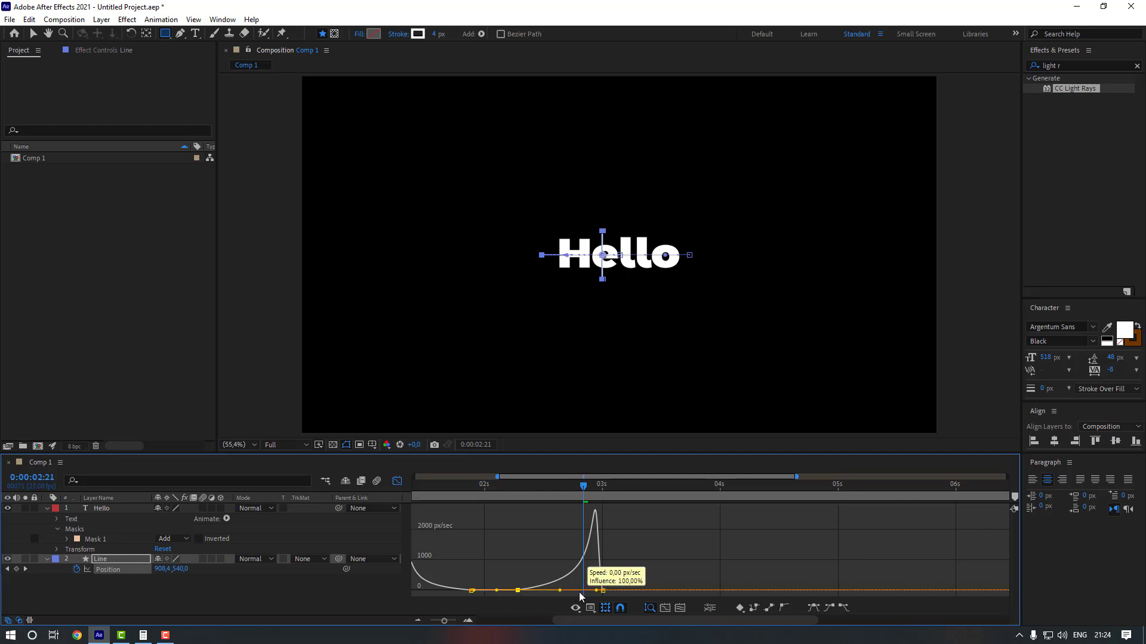
pyautogui.click(398, 481)
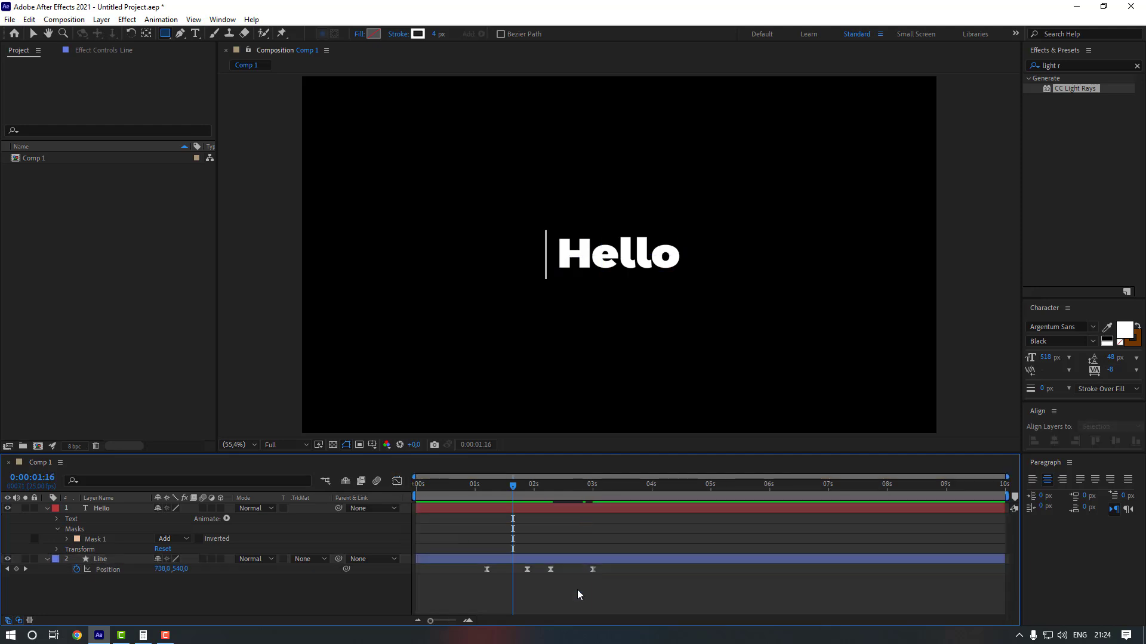
pyautogui.press('space')
pyautogui.press('space')
# Set a first Mask Path keyframe for the Hello layer's mask at 0:00:02:07.
pyautogui.click(550, 489)
pyautogui.click(85, 531)
pyautogui.click(98, 541)
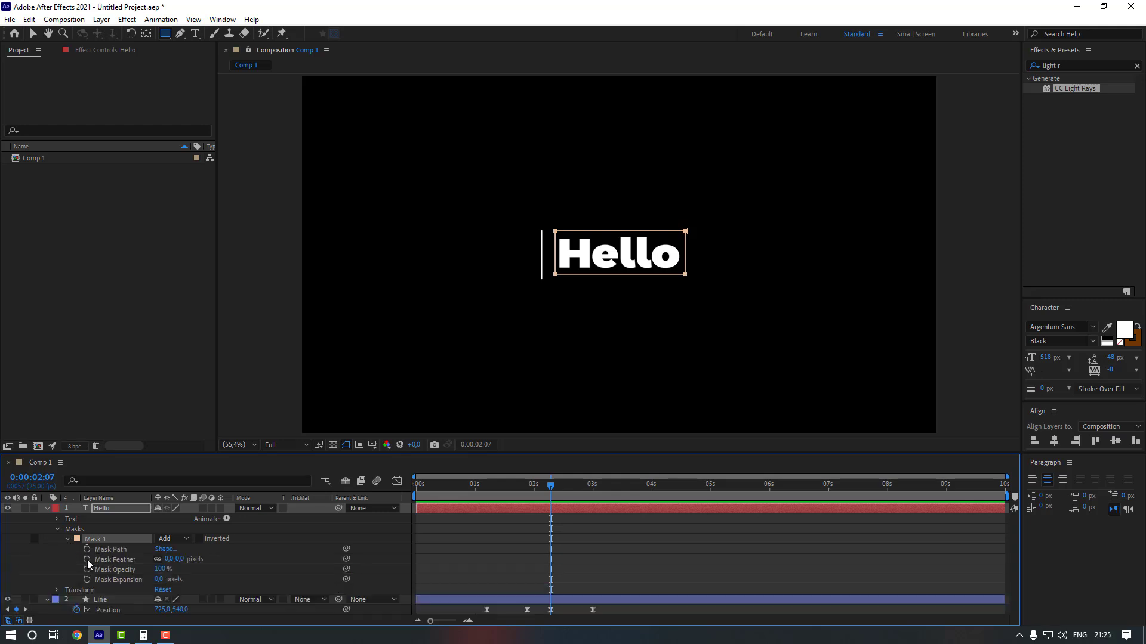
pyautogui.click(86, 549)
# At 0:00:03:00, move the mask's upper-left and lower-left corners onto its right edge, collapsing the mask beside the line.
pyautogui.click(592, 484)
pyautogui.press('g')
pyautogui.scroll(6, 585, 248)
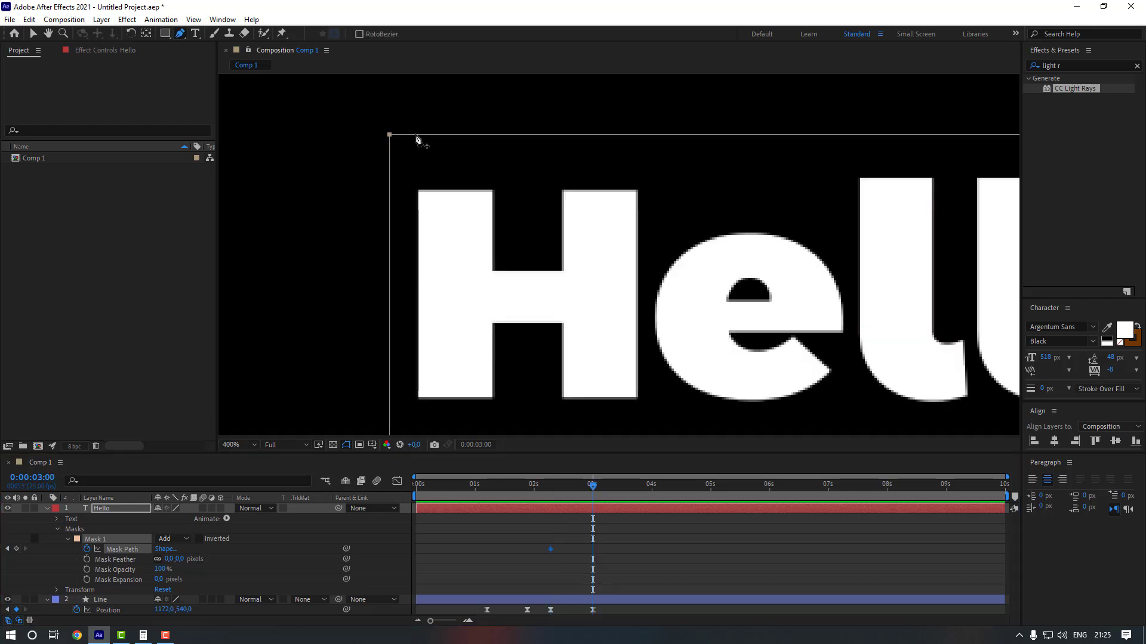
pyautogui.click(409, 136)
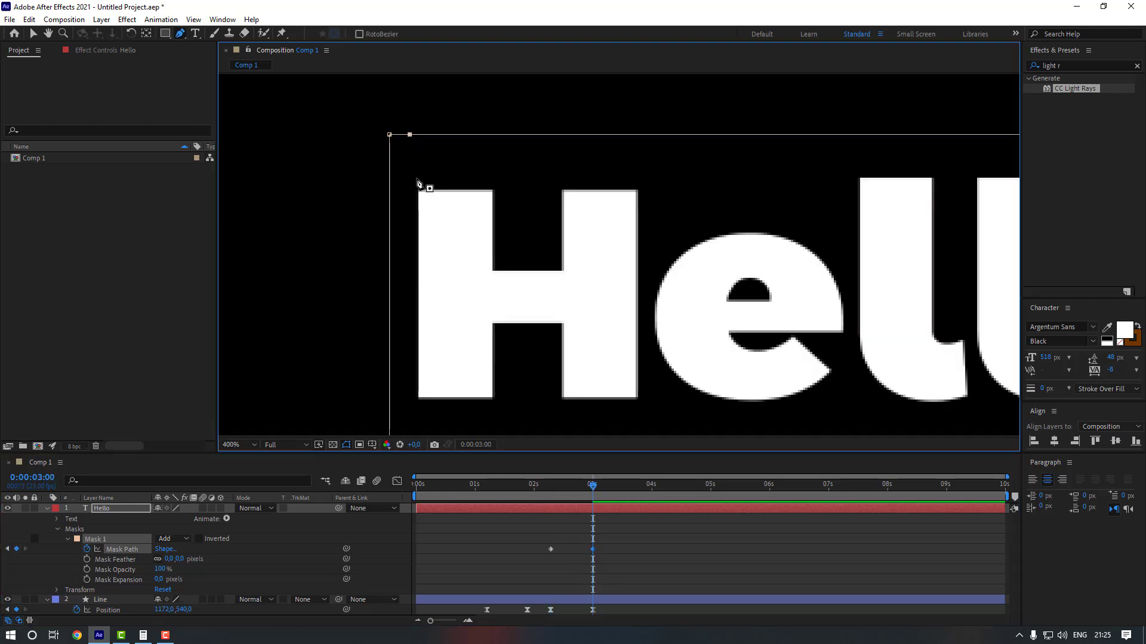
pyautogui.press(',')
pyautogui.press(',')
pyautogui.click(504, 195)
pyautogui.moveTo(576, 224); pyautogui.dragTo(457, 231)
pyautogui.moveTo(385, 204); pyautogui.dragTo(857, 204)
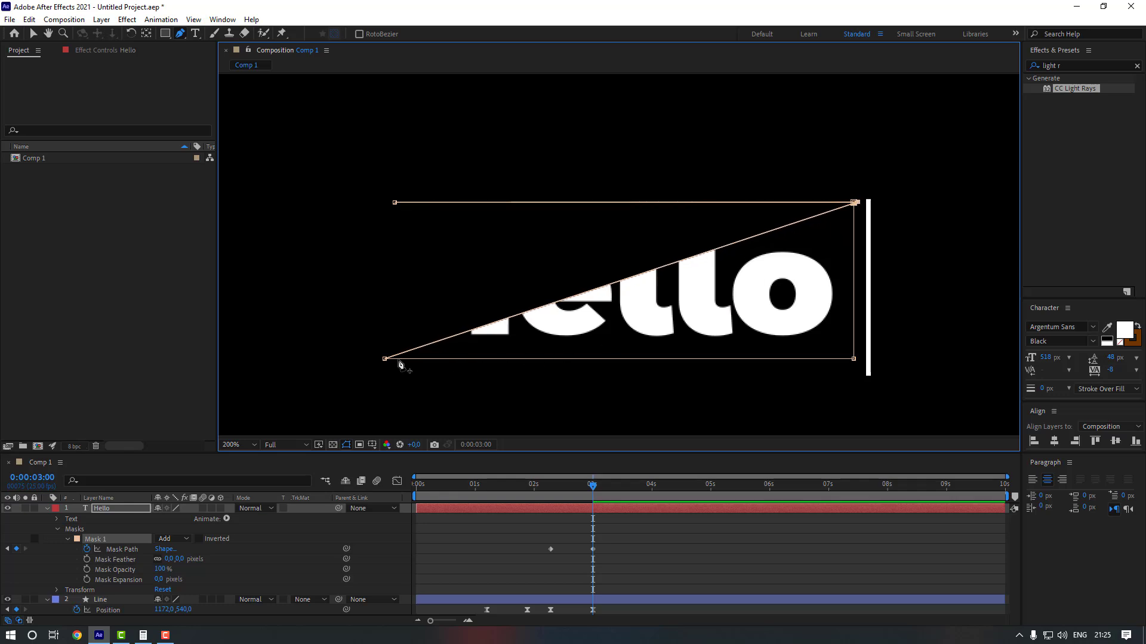
pyautogui.moveTo(386, 361); pyautogui.dragTo(856, 360)
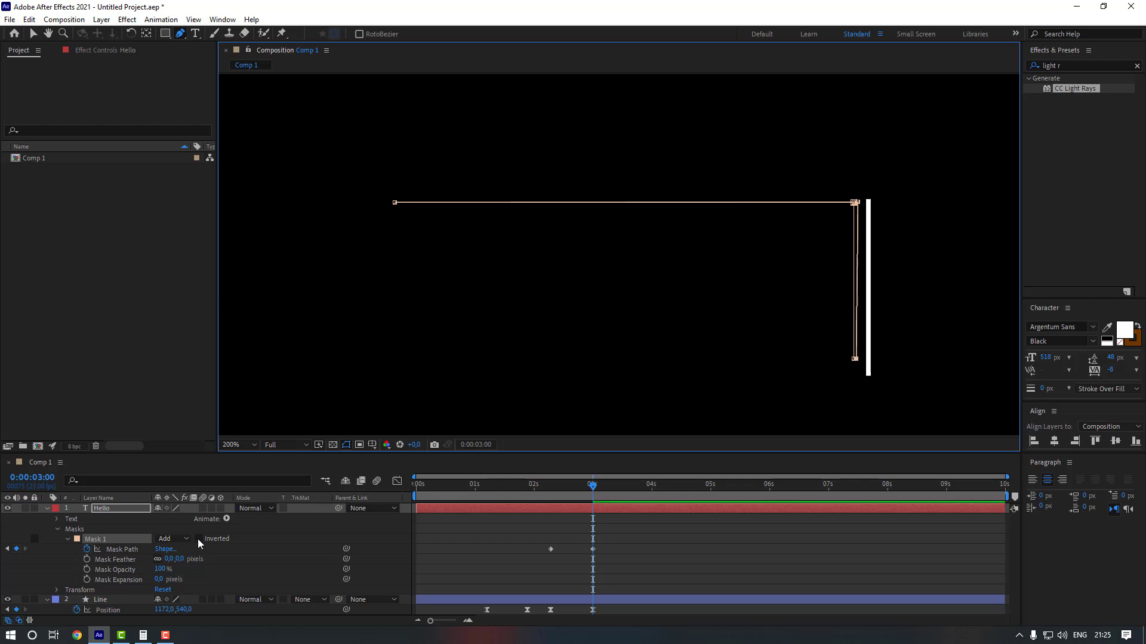
# Invert the Hello mask and apply Easy Ease to both of its Mask Path keyframes.
pyautogui.click(200, 538)
pyautogui.click(549, 549)
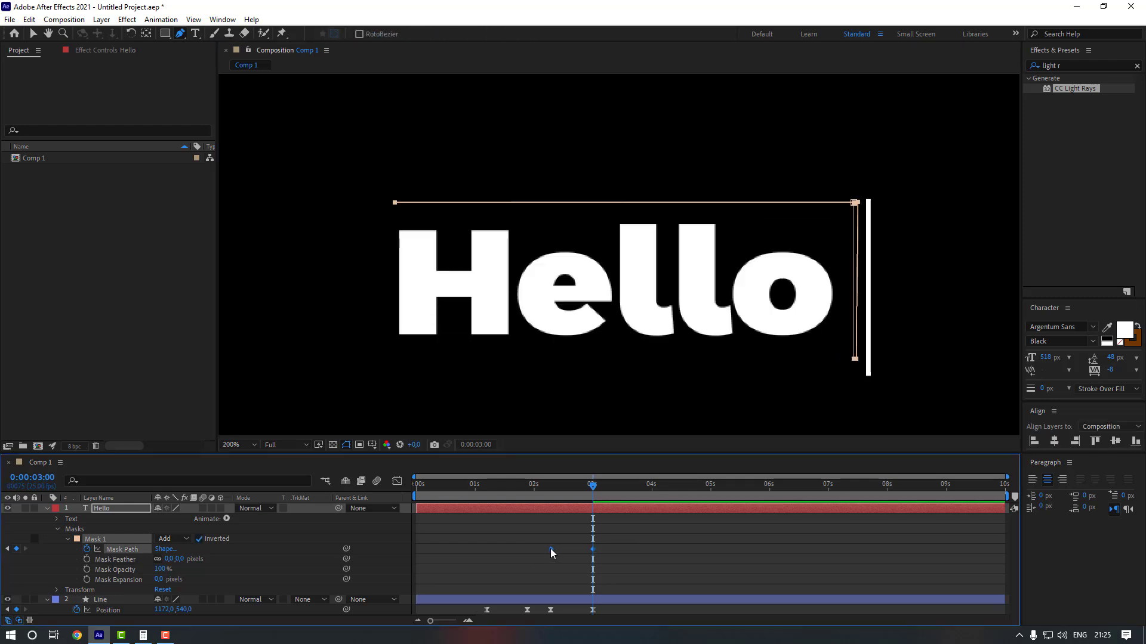
pyautogui.rightClick(550, 549)
pyautogui.moveTo(603, 540)
pyautogui.click(723, 463)
# Adjust the ease handles of the Mask Path keyframes in the Graph Editor.
pyautogui.click(397, 481)
pyautogui.press('v')
pyautogui.moveTo(597, 582)
pyautogui.mouseDown()
pyautogui.moveTo(552, 590)
pyautogui.moveTo(585, 589)
pyautogui.mouseUp()
pyautogui.click(620, 565)
pyautogui.click(401, 484)
pyautogui.click(561, 539)
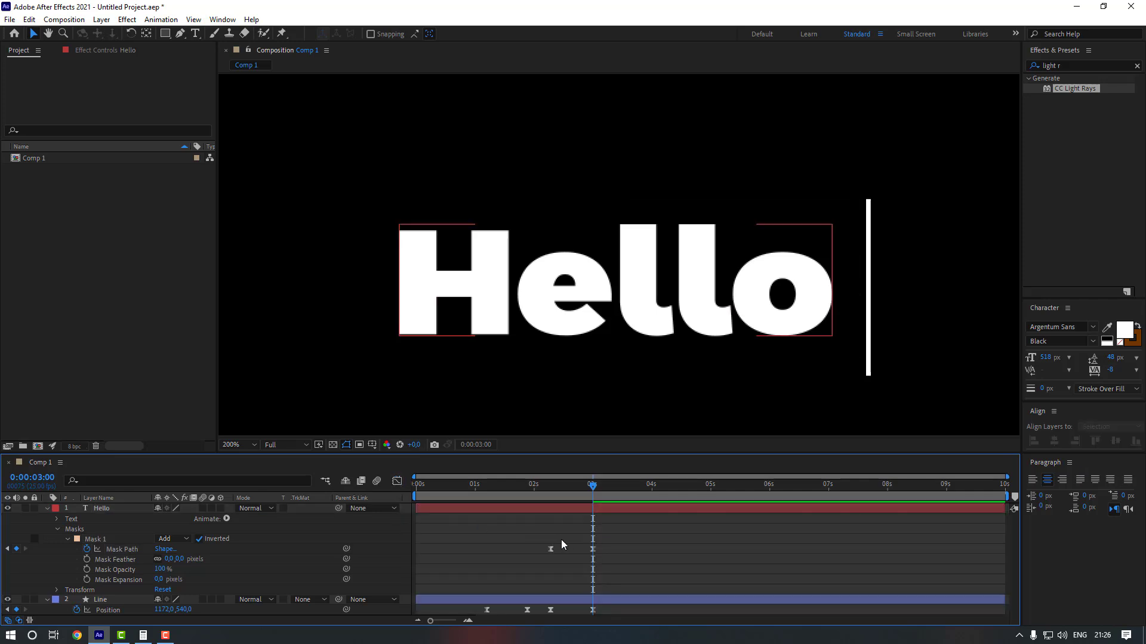
# Play the masked text reveal from 0:00:01:24 with the whole composition in view.
pyautogui.scroll(-1, 530, 346)
pyautogui.press(',')
pyautogui.moveTo(541, 493); pyautogui.dragTo(532, 493)
pyautogui.press('space')
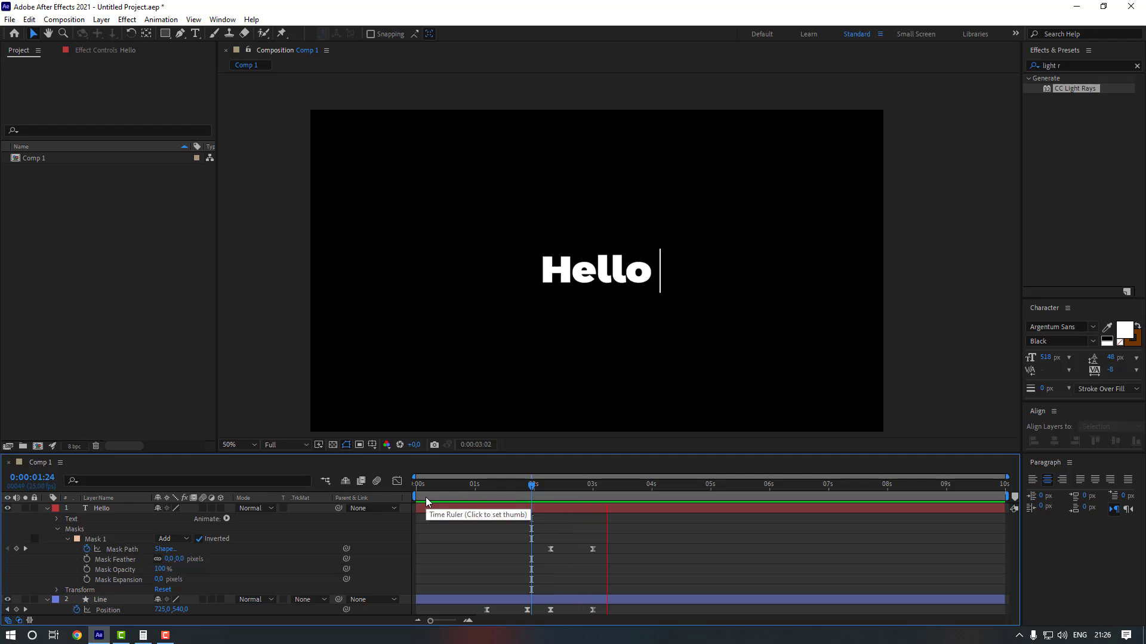
# Shift both Mask Path keyframes slightly later, with the first at about 0:00:02:11, and preview from 0:00:02:00.
pyautogui.click(557, 489)
pyautogui.moveTo(556, 489); pyautogui.dragTo(570, 491)
pyautogui.moveTo(618, 551); pyautogui.dragTo(562, 555)
pyautogui.click(556, 571)
pyautogui.click(534, 488)
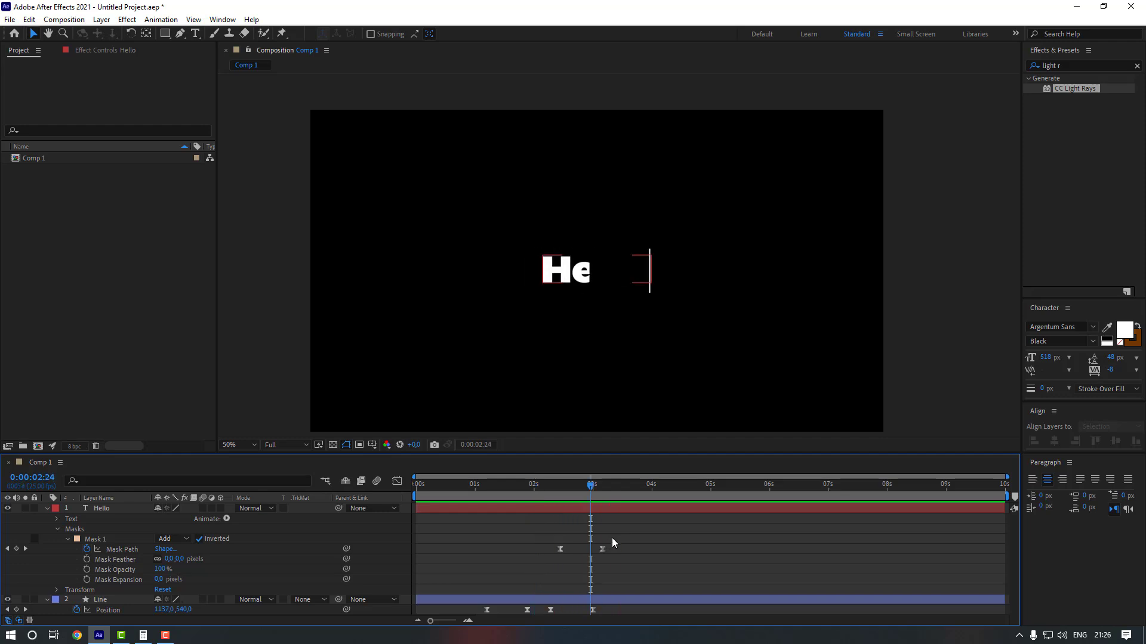
# Move the last Mask Path keyframe to 0:00:03:00 and replay the reveal from 0:00:02:01.
pyautogui.click(602, 550)
pyautogui.moveTo(602, 553); pyautogui.dragTo(597, 553)
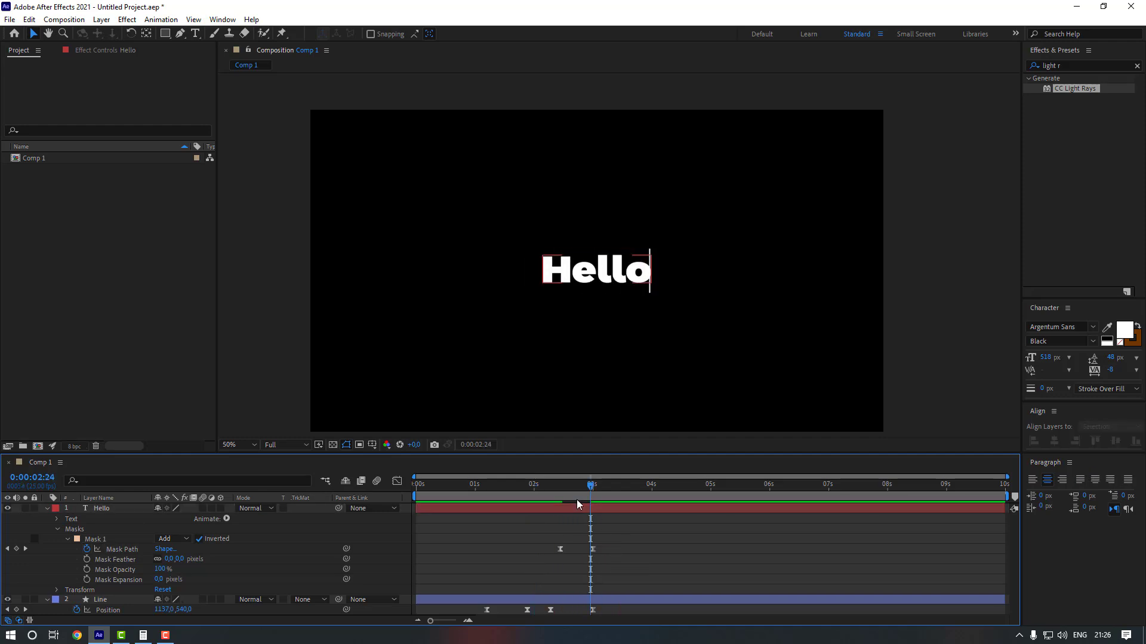
pyautogui.moveTo(554, 486); pyautogui.dragTo(539, 493)
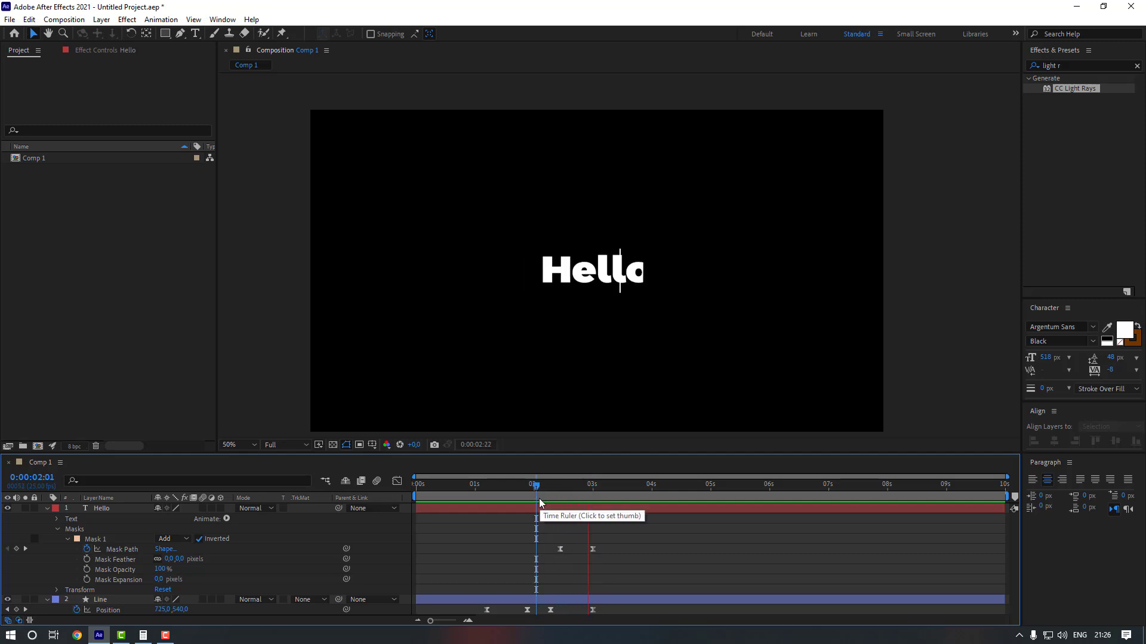
pyautogui.press('space')
# Reshape the line's last speed curve so the rightward slide peaks just after 0:00:02:07 and eases out, and preview it.
pyautogui.click(553, 486)
pyautogui.click(610, 601)
pyautogui.moveTo(611, 607); pyautogui.dragTo(543, 613)
pyautogui.click(397, 481)
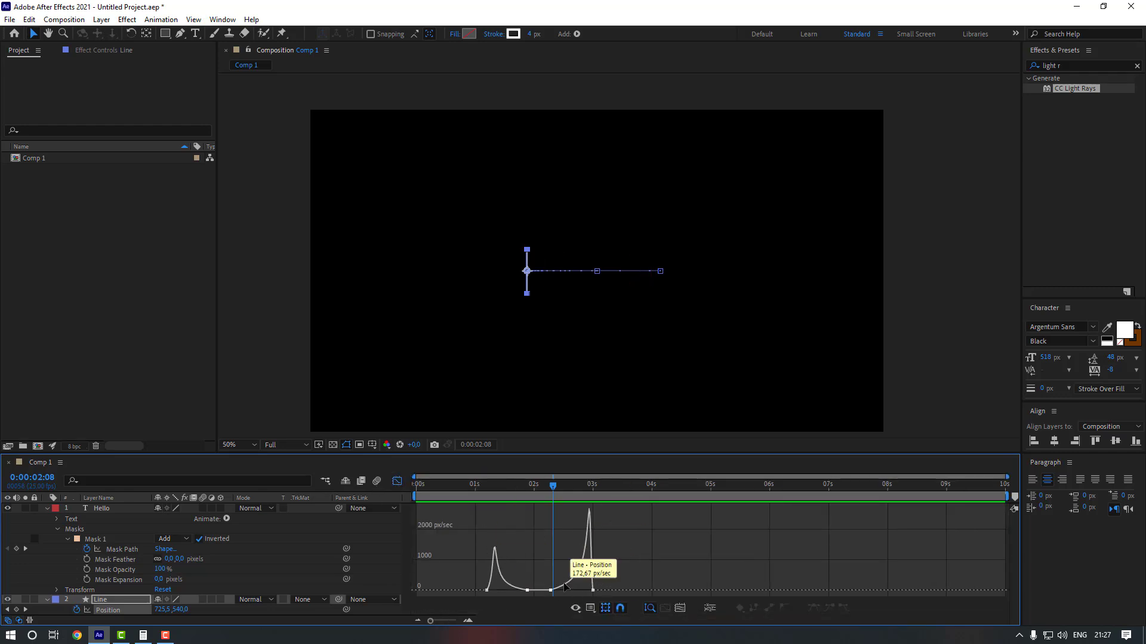
pyautogui.click(550, 590)
pyautogui.moveTo(572, 590)
pyautogui.mouseDown()
pyautogui.moveTo(553, 592)
pyautogui.moveTo(572, 590)
pyautogui.mouseUp()
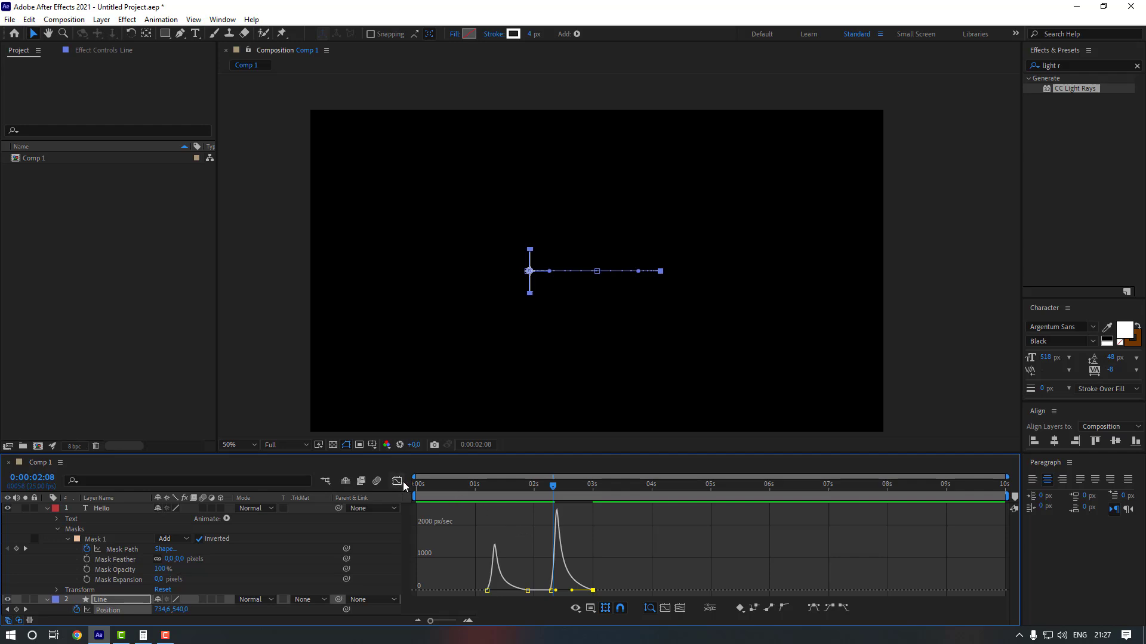
pyautogui.click(397, 480)
pyautogui.moveTo(552, 488); pyautogui.dragTo(510, 493)
pyautogui.press('space')
# Move the line's last position keyframe to about 0:00:03:10 and play the reveal again.
pyautogui.moveTo(613, 609)
pyautogui.mouseDown()
pyautogui.moveTo(577, 616)
pyautogui.moveTo(617, 612)
pyautogui.mouseUp()
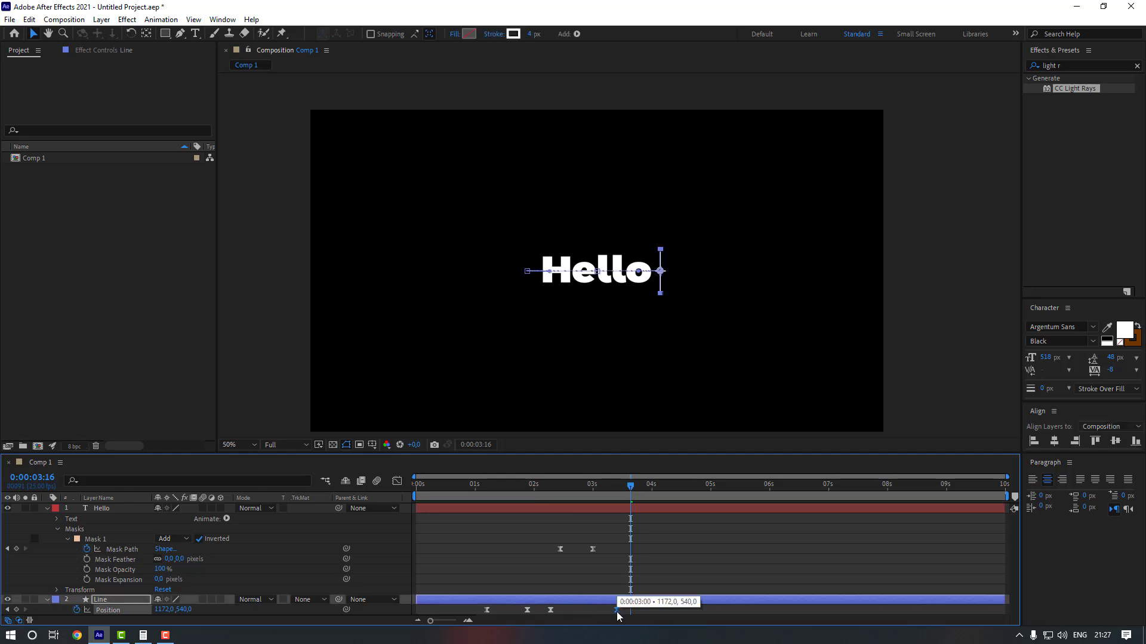
pyautogui.click(554, 543)
pyautogui.moveTo(553, 488)
pyautogui.mouseDown()
pyautogui.moveTo(504, 495)
pyautogui.moveTo(560, 489)
pyautogui.moveTo(551, 490)
pyautogui.mouseUp()
pyautogui.press('space')
# Reapply Easy Ease to both Mask Path keyframes of the Hello layer.
pyautogui.moveTo(619, 544); pyautogui.dragTo(543, 554)
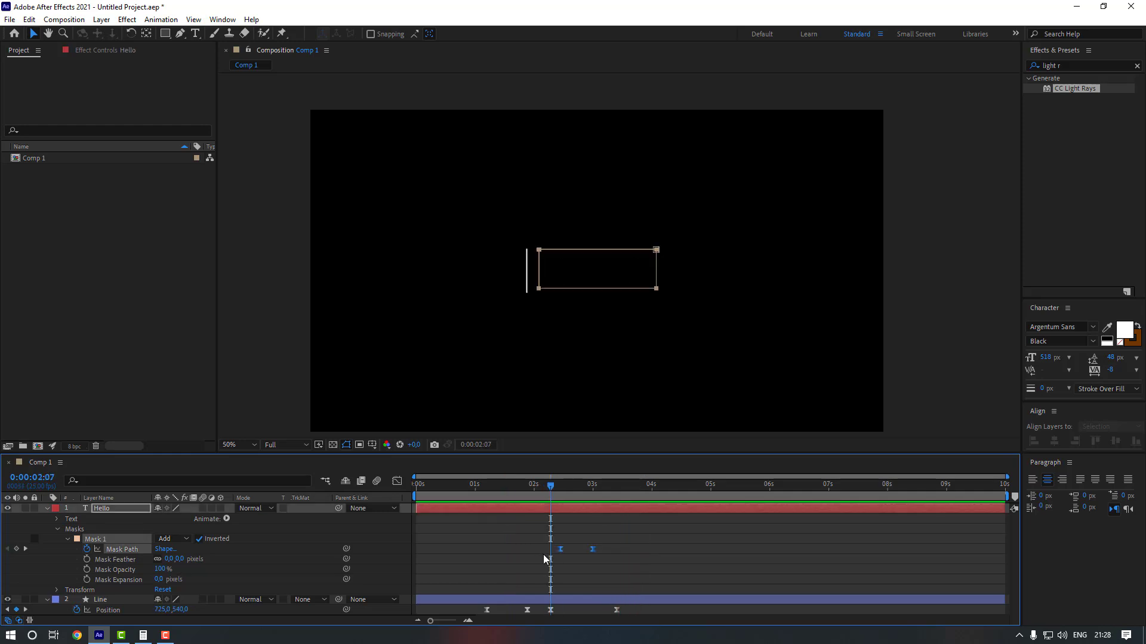
pyautogui.rightClick(559, 550)
pyautogui.moveTo(588, 543)
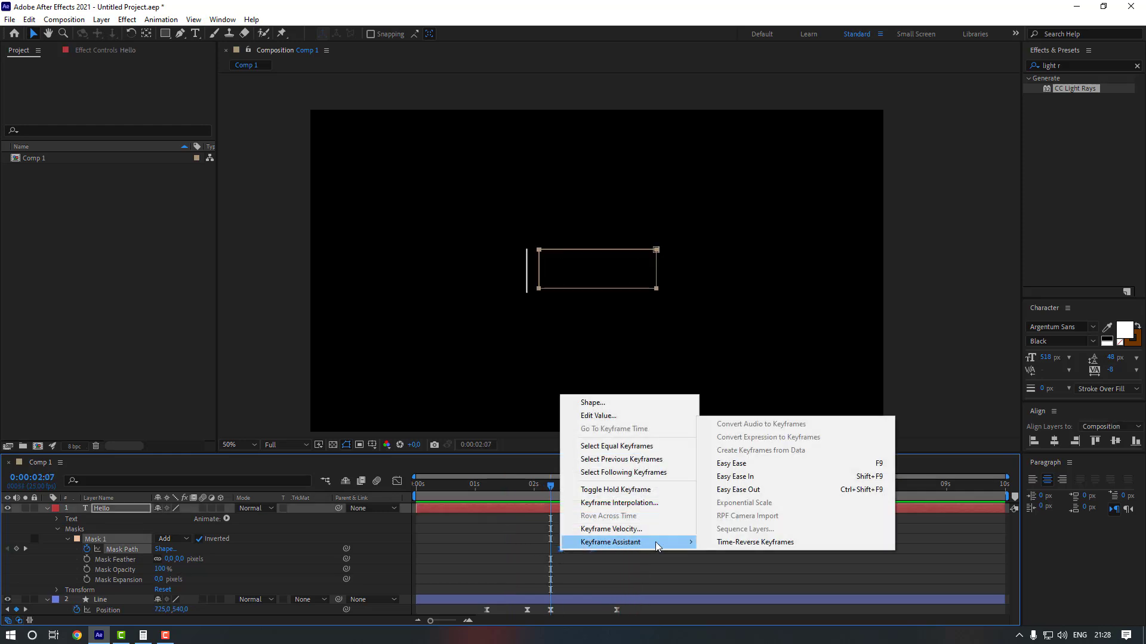
pyautogui.click(740, 464)
# Move the first Mask Path keyframe to 0:00:02:07, aligned with the line's position keyframe, and scrub through the reveal's start.
pyautogui.click(534, 486)
pyautogui.moveTo(534, 490); pyautogui.dragTo(559, 486)
pyautogui.click(556, 549)
pyautogui.moveTo(553, 549); pyautogui.dragTo(550, 549)
pyautogui.click(558, 487)
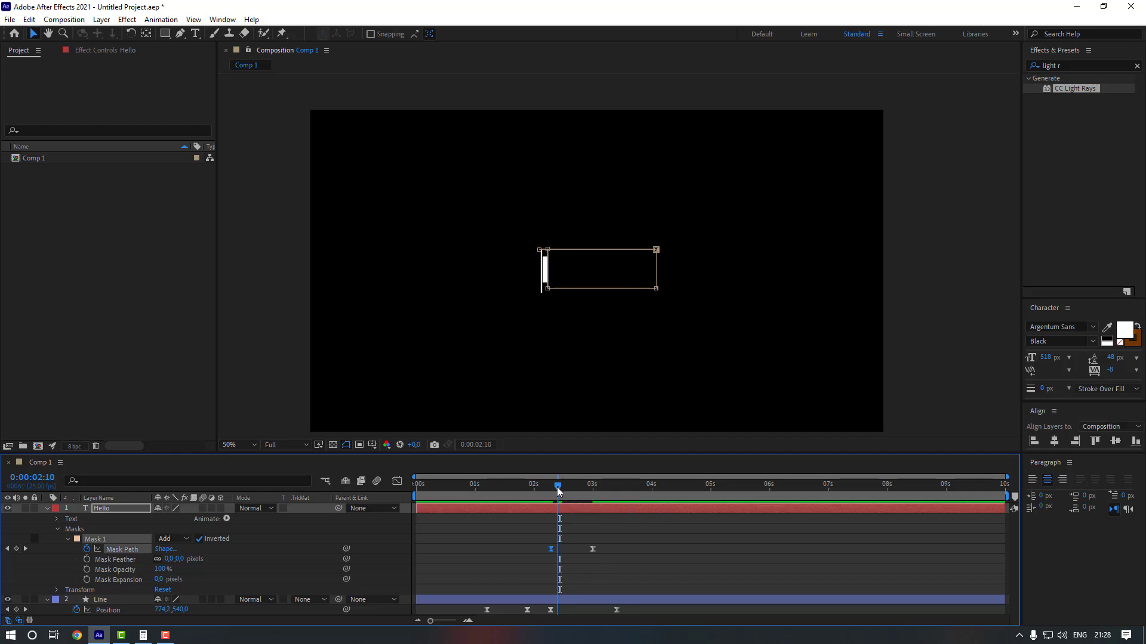
pyautogui.click(559, 487)
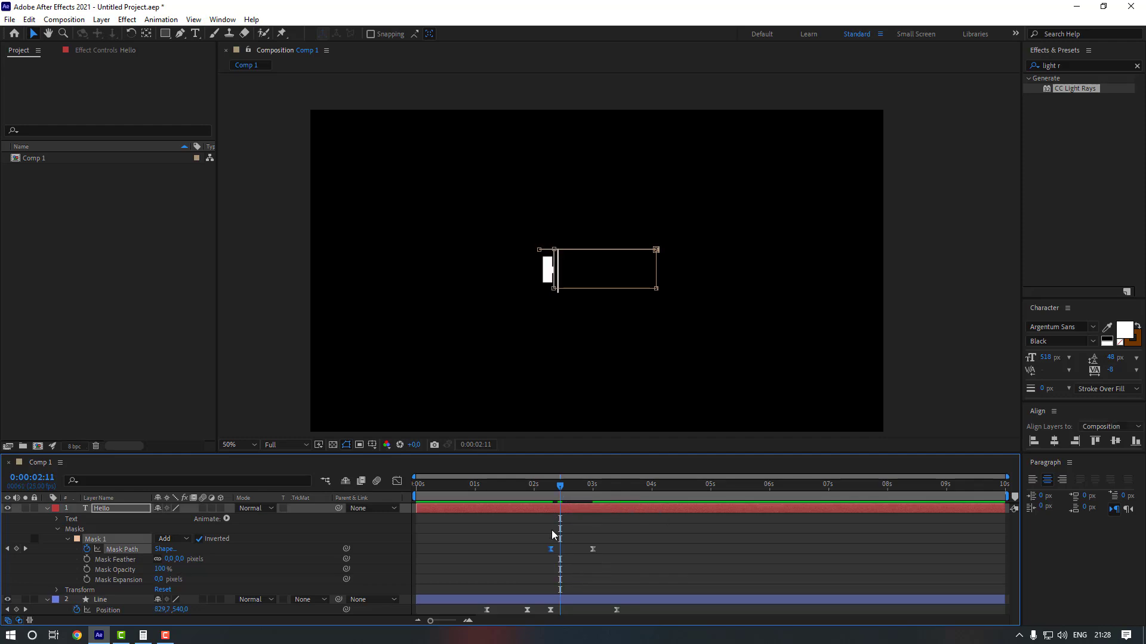
pyautogui.scroll(6, 551, 530)
pyautogui.moveTo(486, 549)
pyautogui.mouseDown()
pyautogui.moveTo(511, 553)
pyautogui.moveTo(489, 549)
pyautogui.mouseUp()
pyautogui.click(516, 568)
pyautogui.click(481, 484)
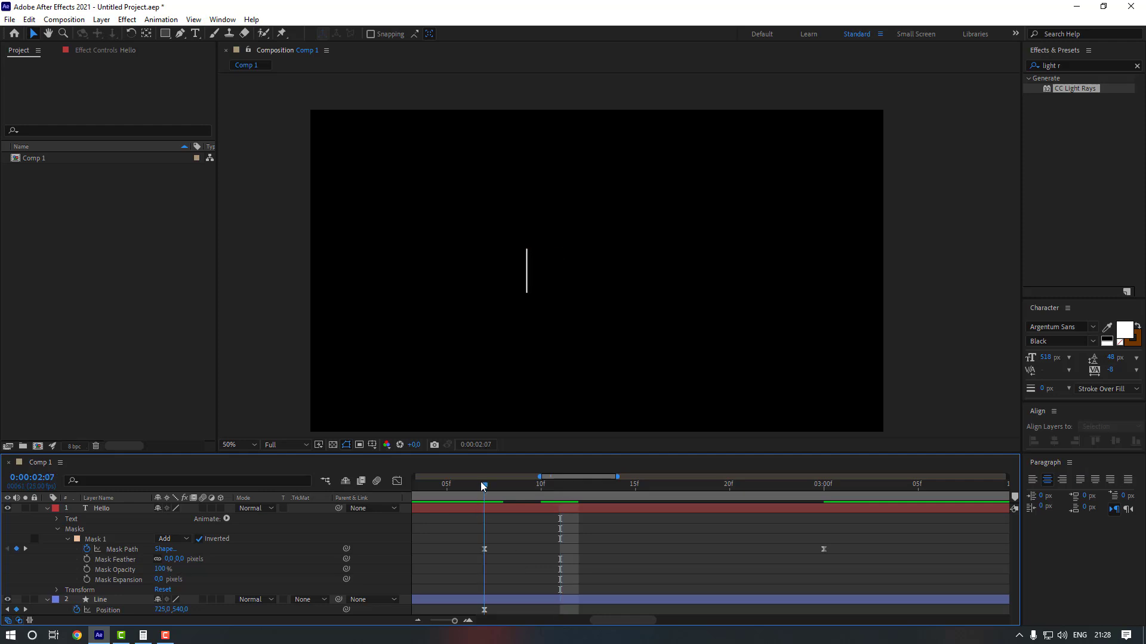
# Delay the first Mask Path keyframe of the Hello layer to about 0:00:02:08 and preview the wipe.
pyautogui.moveTo(489, 484); pyautogui.dragTo(518, 488)
pyautogui.moveTo(484, 553); pyautogui.dragTo(505, 552)
pyautogui.press('space')
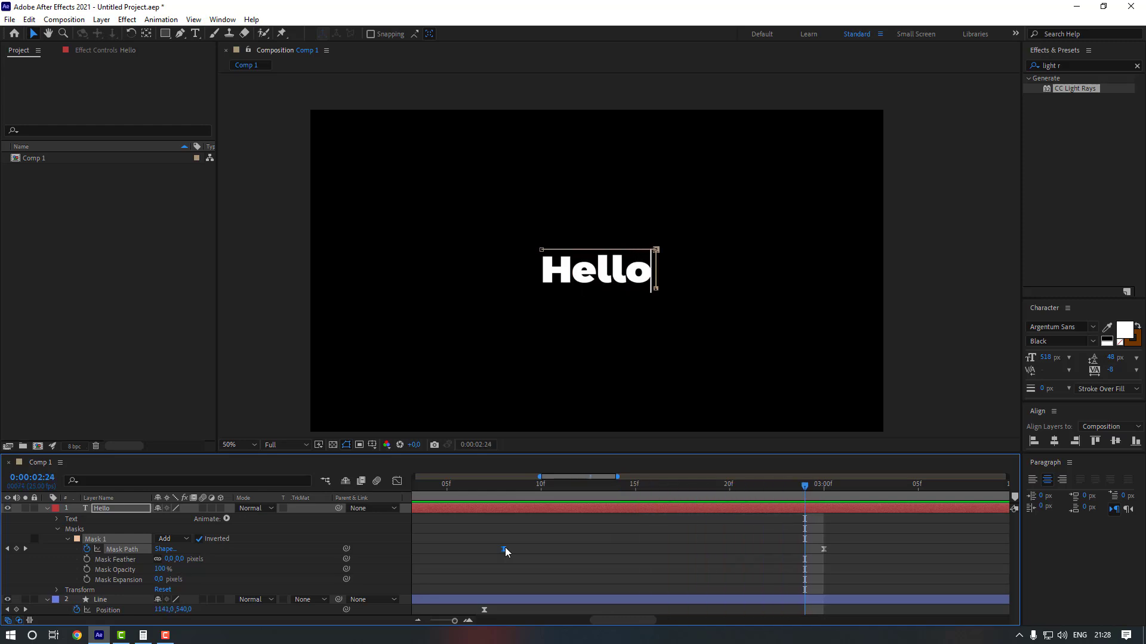
pyautogui.press('space')
pyautogui.press('-')
pyautogui.press('-')
pyautogui.press('-')
pyautogui.press('-')
pyautogui.press('-')
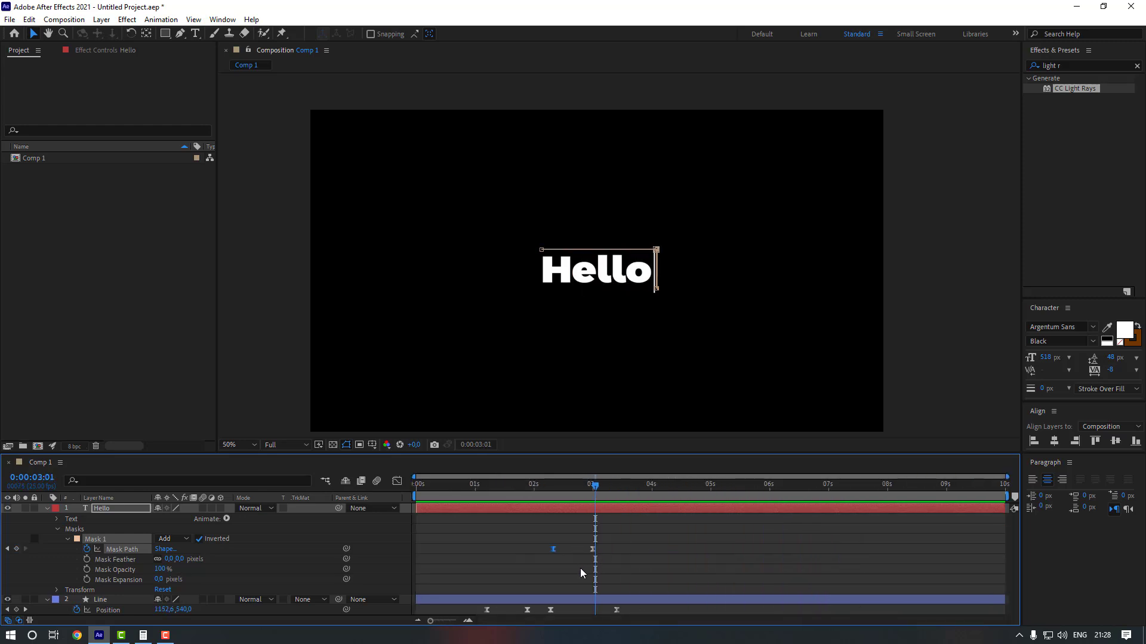
# Shorten the work area to end just past the line's last position keyframe and play the whole reveal.
pyautogui.click(580, 569)
pyautogui.moveTo(624, 484); pyautogui.dragTo(620, 487)
pyautogui.click(661, 535)
pyautogui.press('space')
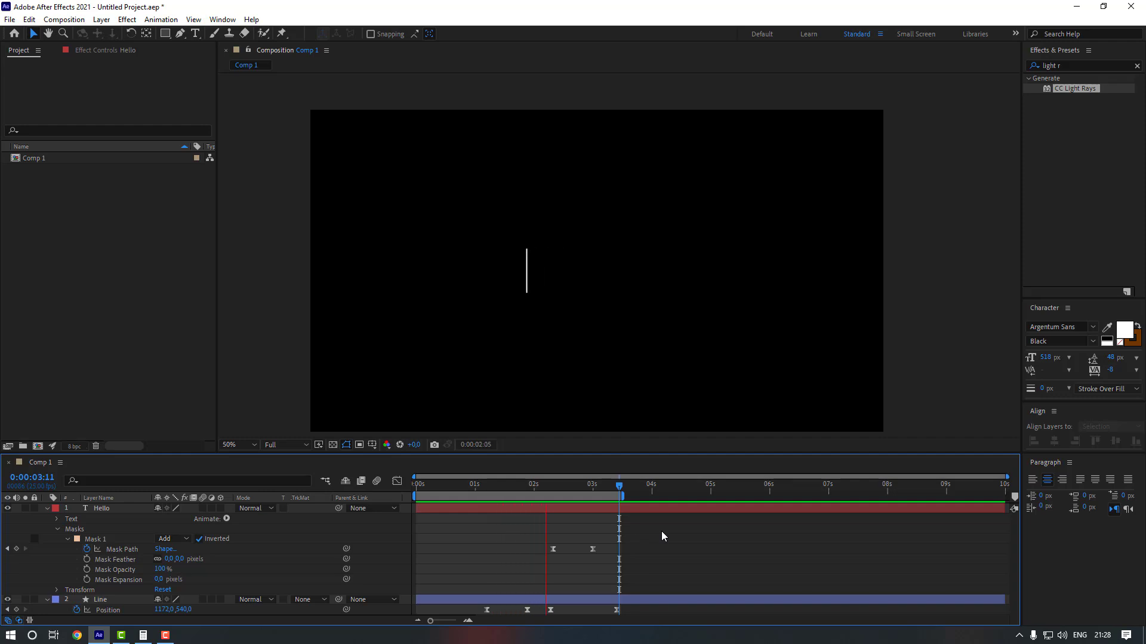
pyautogui.press('Home')
pyautogui.moveTo(609, 495); pyautogui.dragTo(614, 492)
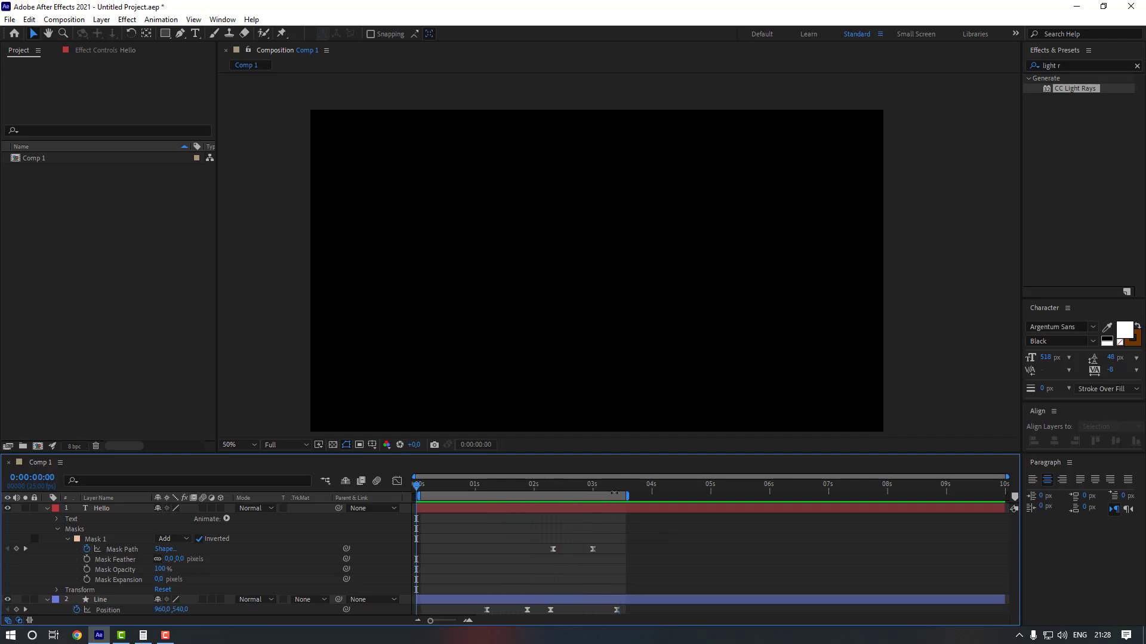
# Split the Line layer at its last position keyframe, 0:00:03:10.
pyautogui.click(616, 486)
pyautogui.click(639, 597)
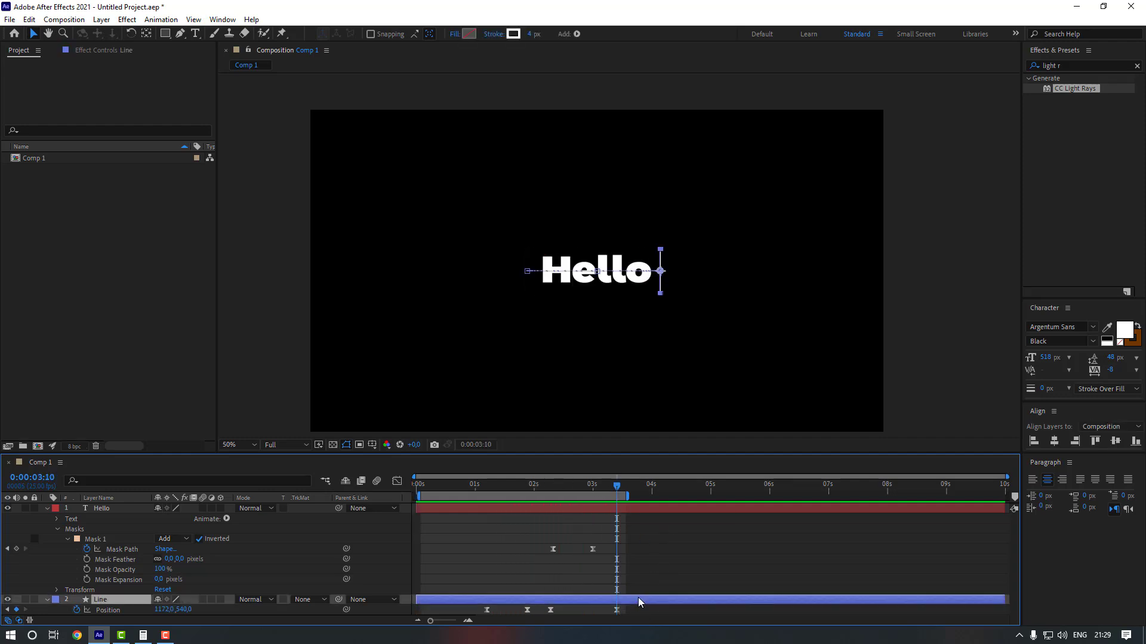
pyautogui.click(29, 21)
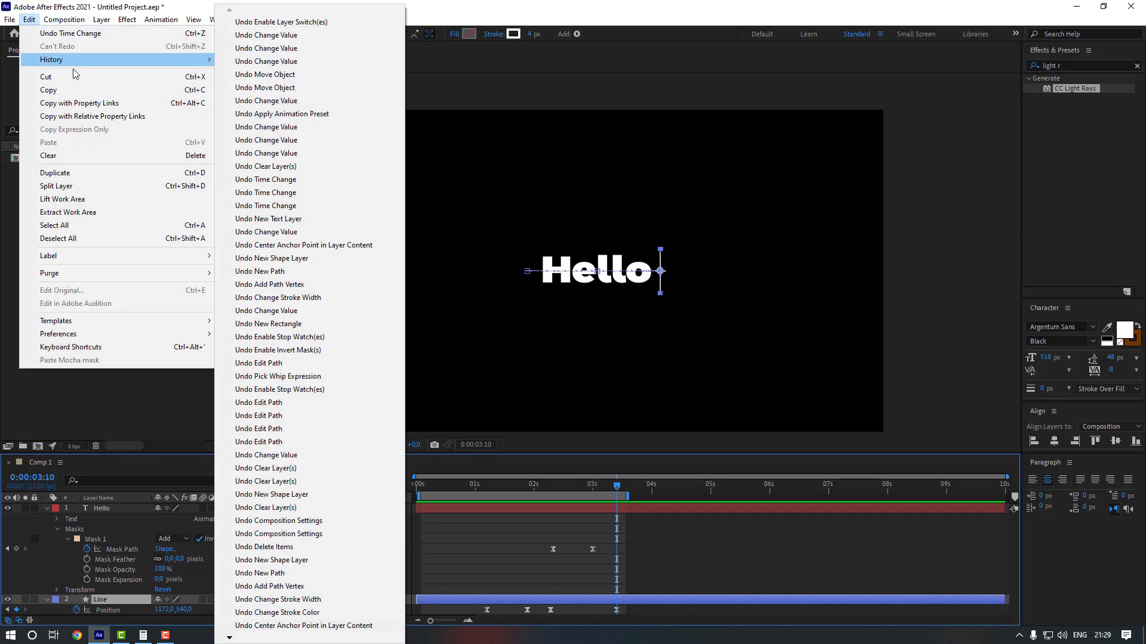
pyautogui.click(110, 187)
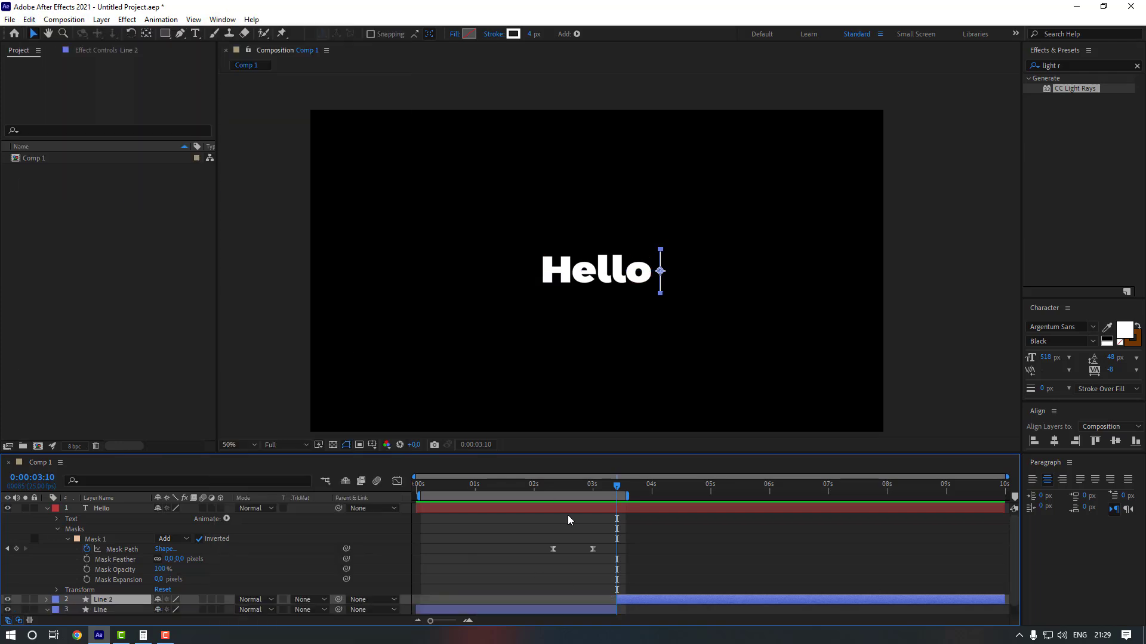
# Move the anchor point of the Line 2 layer down to the lower end of the vertical line.
pyautogui.click(147, 34)
pyautogui.scroll(4, 763, 317)
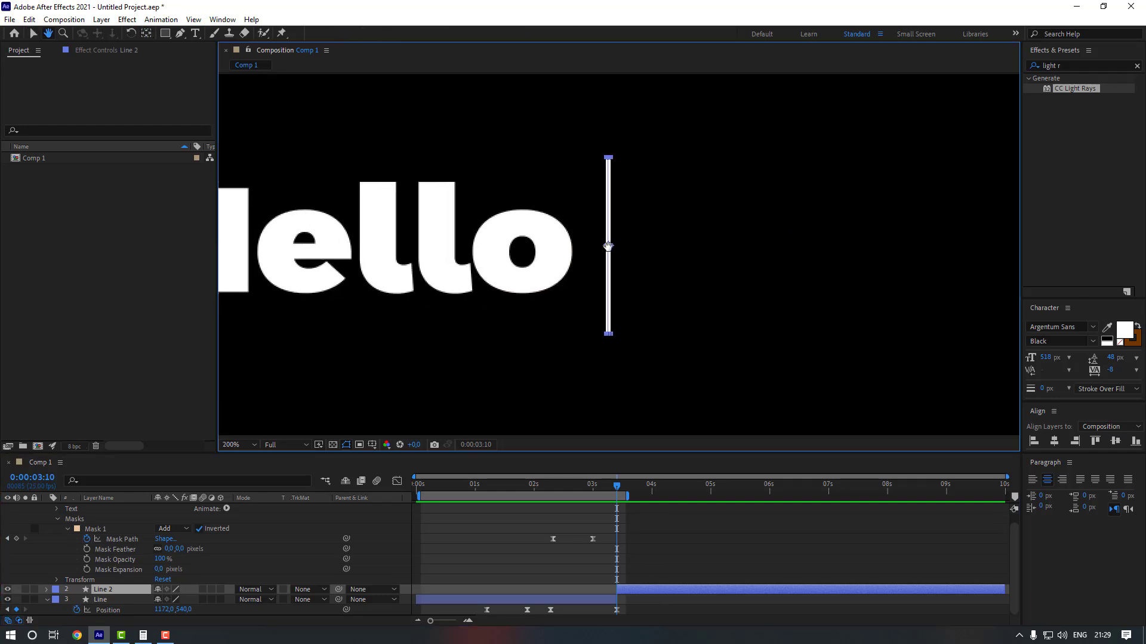
pyautogui.moveTo(631, 270); pyautogui.dragTo(554, 318)
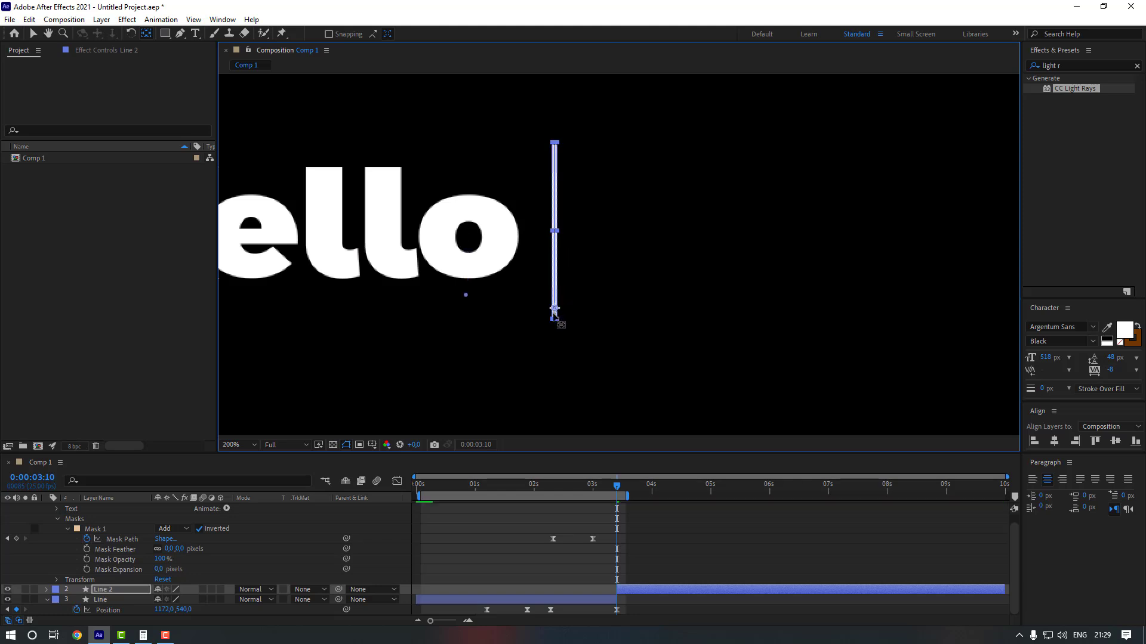
pyautogui.scroll(-4, 563, 330)
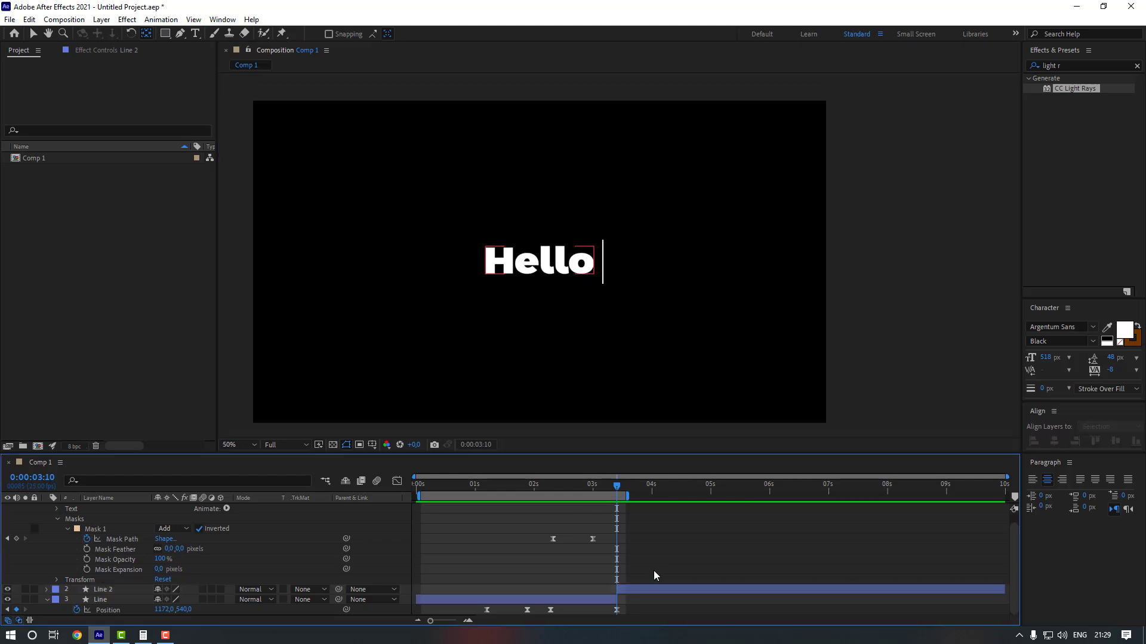
# Animate the Rotation of Line 2 from 0° at 0:00:03:10 to about 278° at 0:00:03:20.
pyautogui.press('v')
pyautogui.press('r')
pyautogui.click(77, 590)
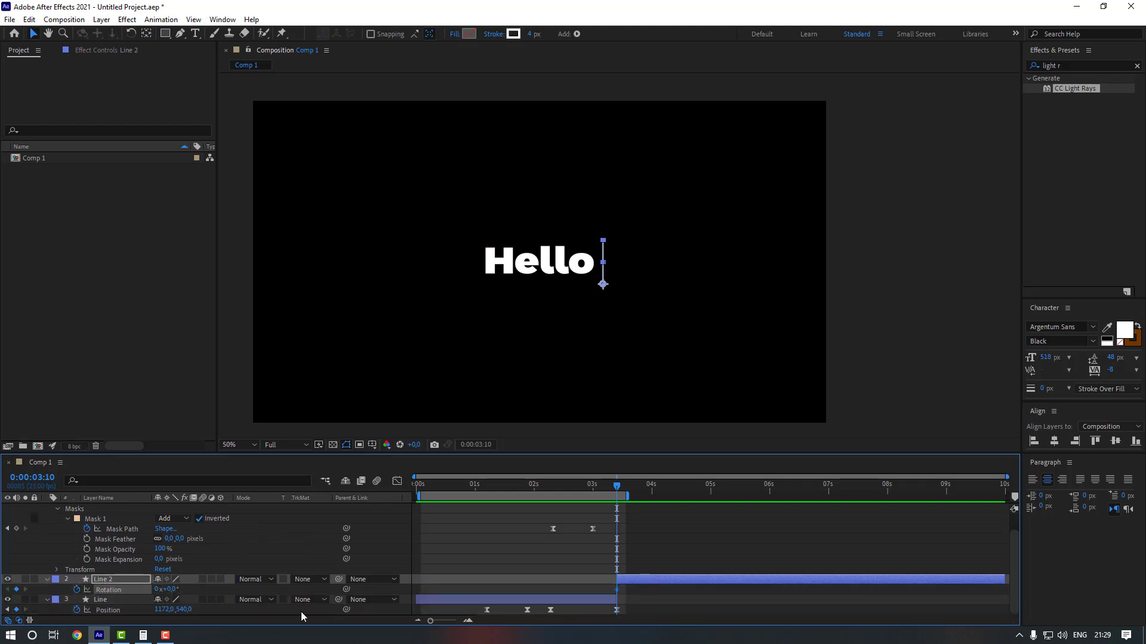
pyautogui.hotkey('shift', 'pagedown')
pyautogui.moveTo(170, 590); pyautogui.dragTo(331, 583)
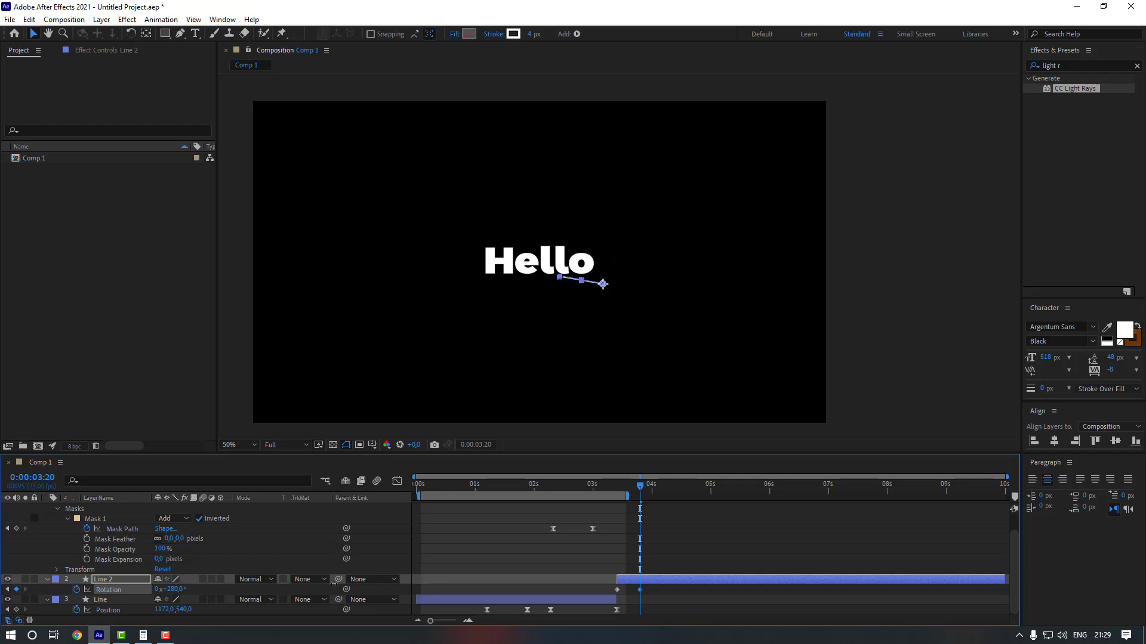
# Add Rotation keyframes to Line 2 of 265° at 0:00:04:05 and 270° at 0:00:04:15.
pyautogui.hotkey('shift', 'pagedown')
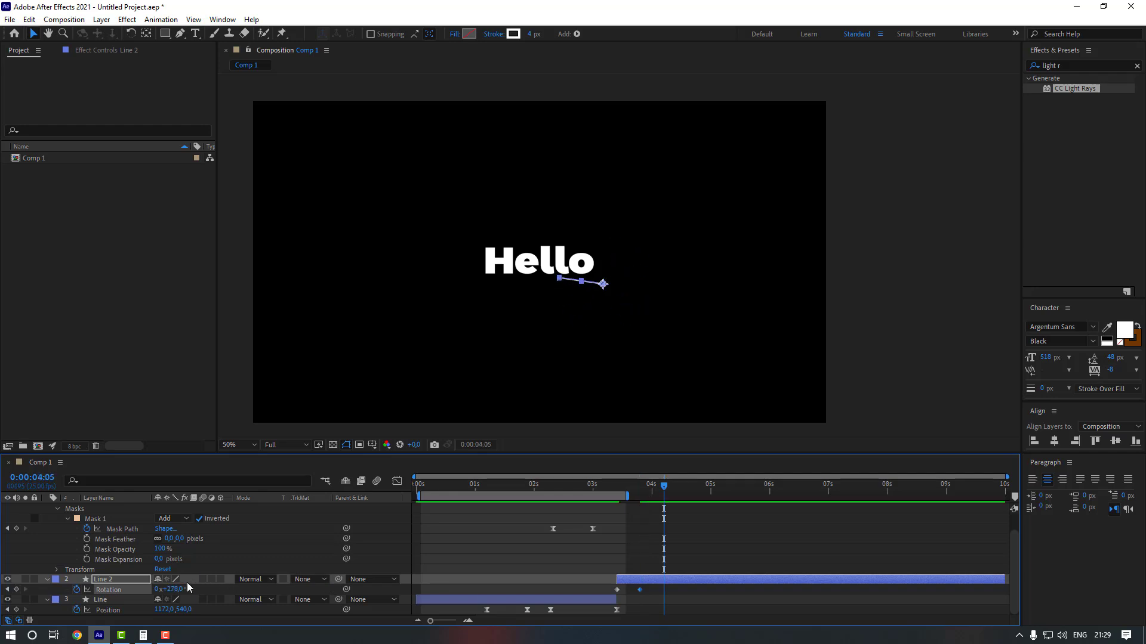
pyautogui.moveTo(181, 590); pyautogui.dragTo(175, 589)
pyautogui.write('265')
pyautogui.press('Return')
pyautogui.hotkey('shift', 'pagedown')
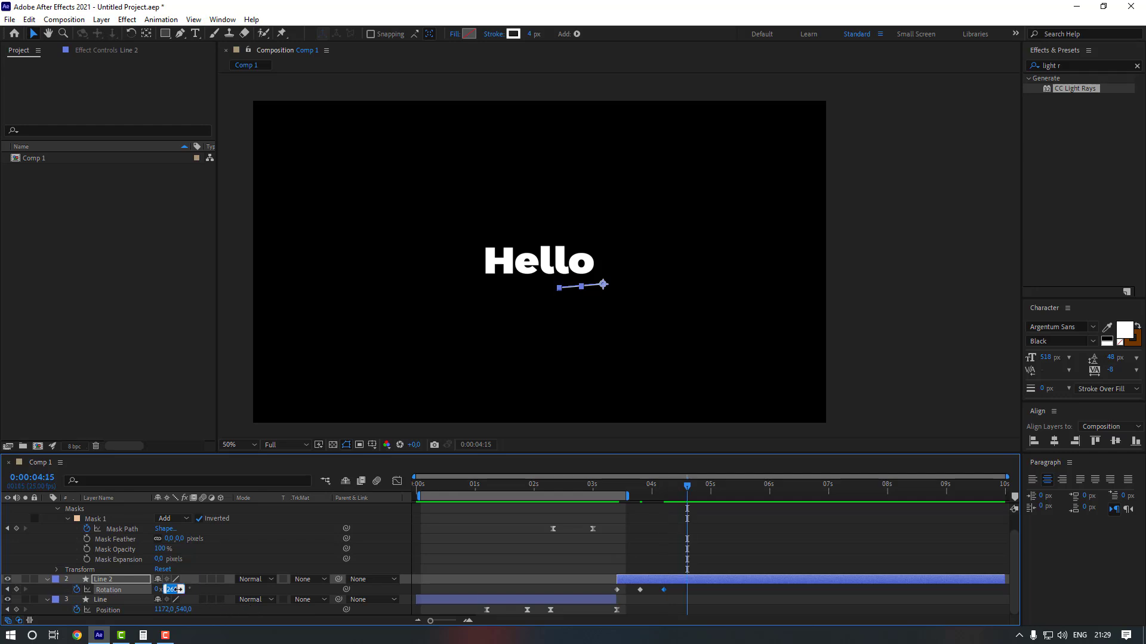
pyautogui.click(178, 589)
pyautogui.write('270')
pyautogui.press('Return')
# Apply Easy Ease to all four Rotation keyframes of Line 2.
pyautogui.click(722, 593)
pyautogui.moveTo(719, 589); pyautogui.dragTo(609, 595)
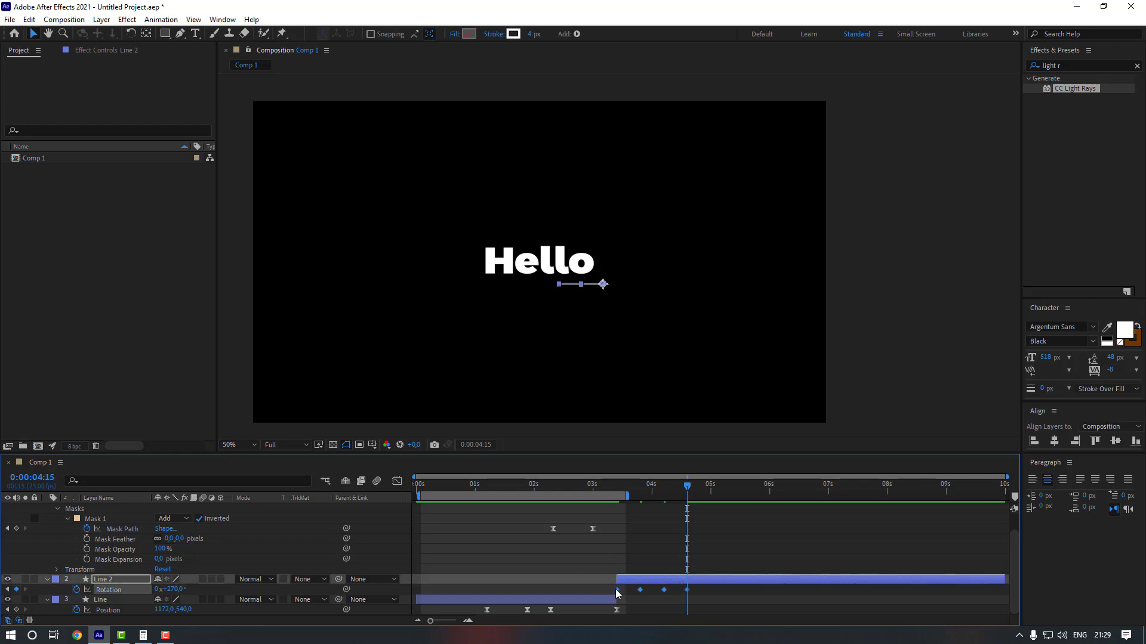
pyautogui.rightClick(617, 589)
pyautogui.moveTo(678, 583)
pyautogui.click(788, 501)
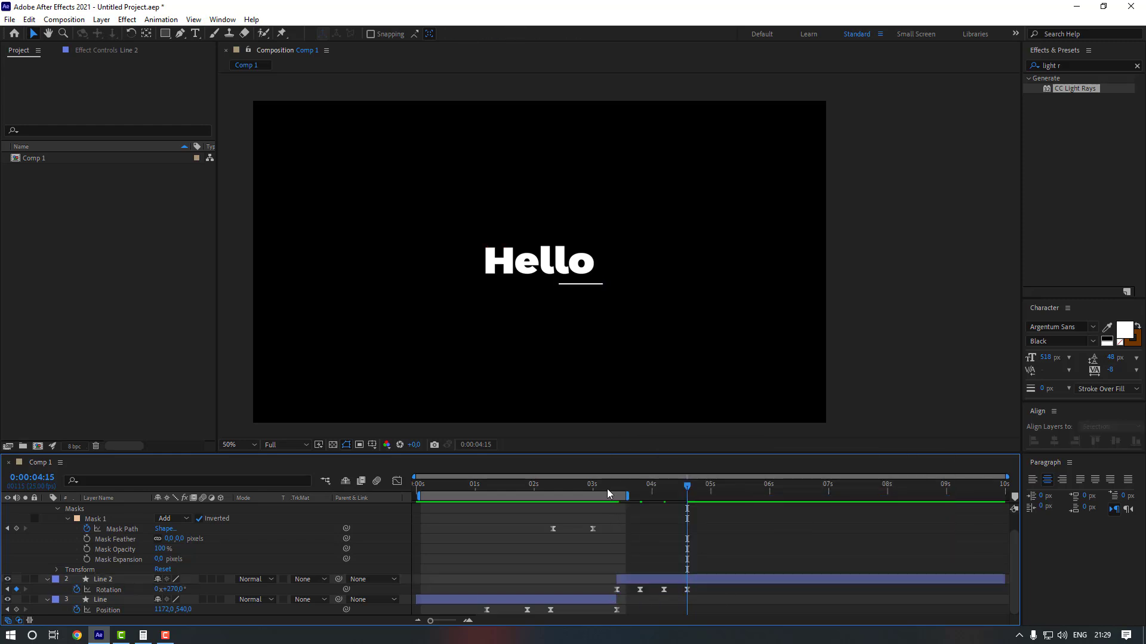
# Extend the work area to about 0:00:06:08 and preview the line's swing beneath the word.
pyautogui.click(571, 486)
pyautogui.moveTo(629, 496); pyautogui.dragTo(788, 496)
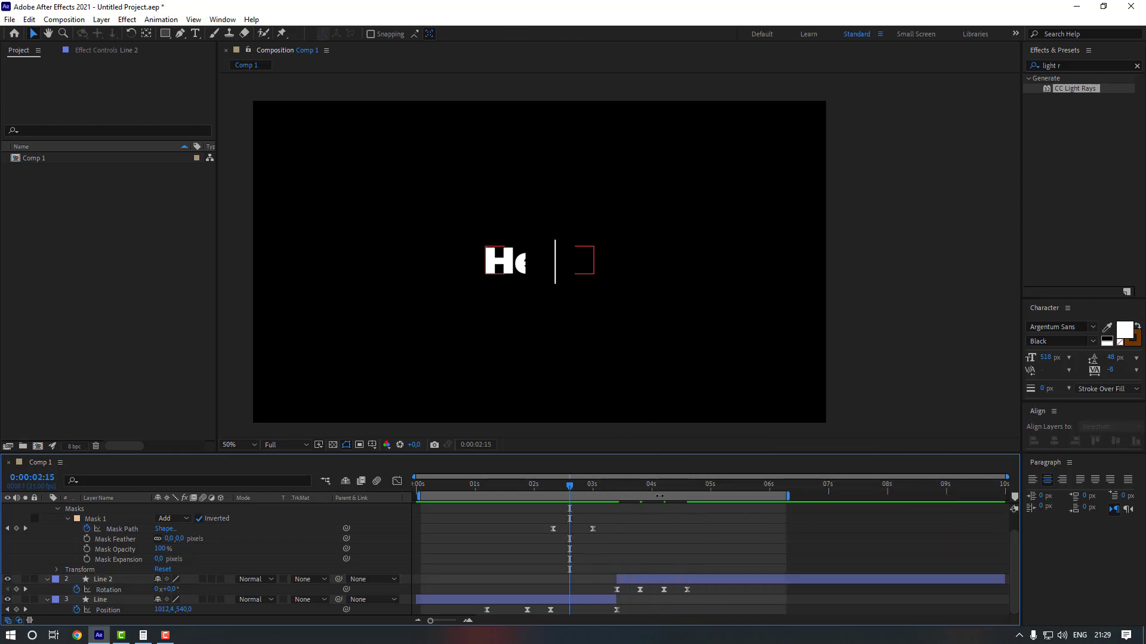
pyautogui.press('space')
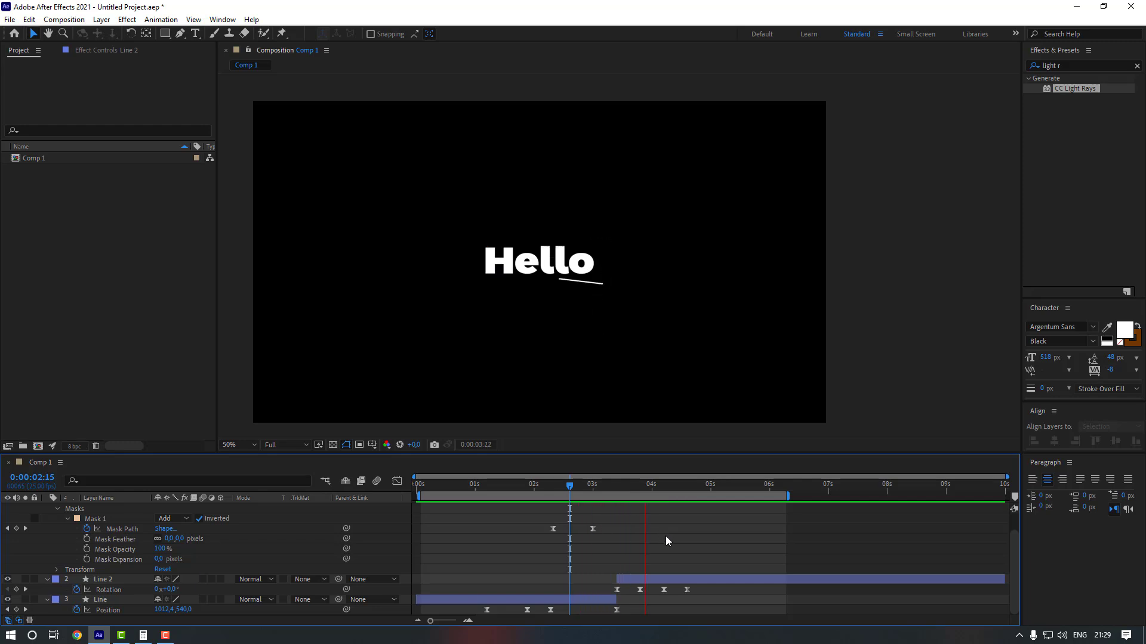
pyautogui.press('space')
# Shift Line 2's last three Rotation keyframes later so the final one falls at 0:00:05:01, and preview the slower swing.
pyautogui.moveTo(708, 587); pyautogui.dragTo(664, 591)
pyautogui.click(597, 485)
pyautogui.press('space')
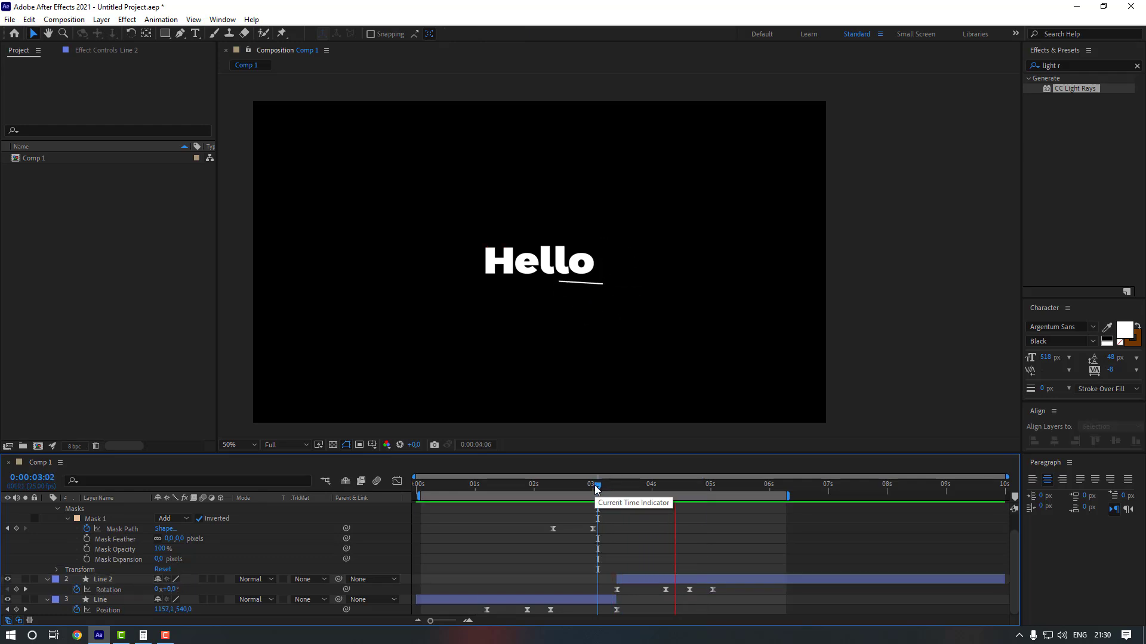
# Add a 100% Scale keyframe to Line 2 at 0:00:03:10 and unlink its scale dimensions.
pyautogui.moveTo(594, 485); pyautogui.dragTo(714, 486)
pyautogui.click(725, 583)
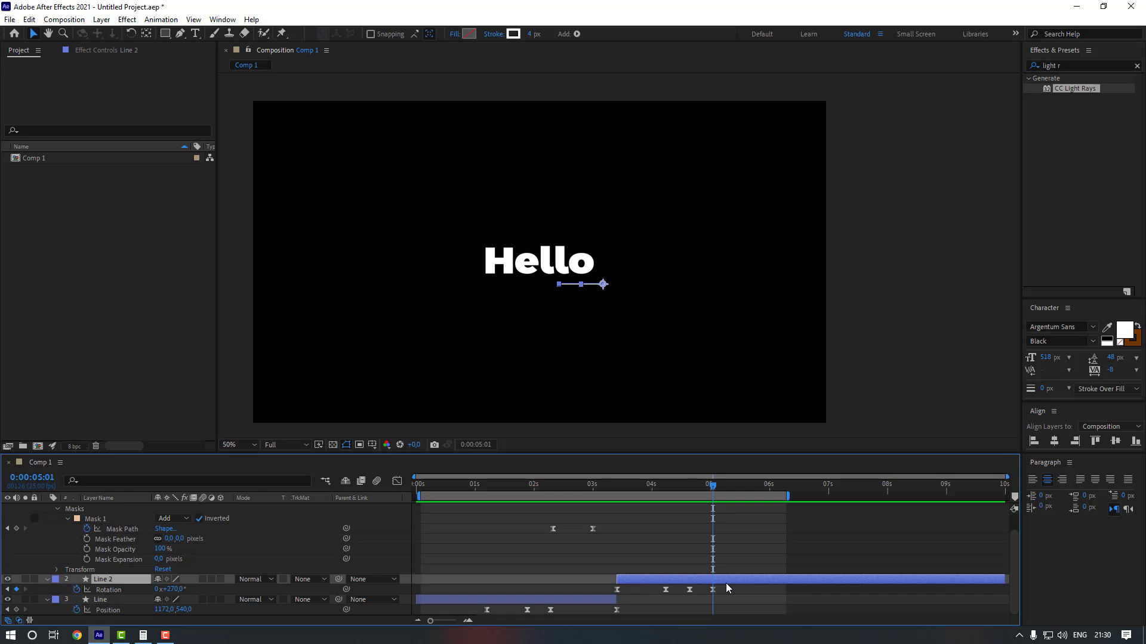
pyautogui.hotkey('shift', 's')
pyautogui.moveTo(690, 489); pyautogui.dragTo(617, 507)
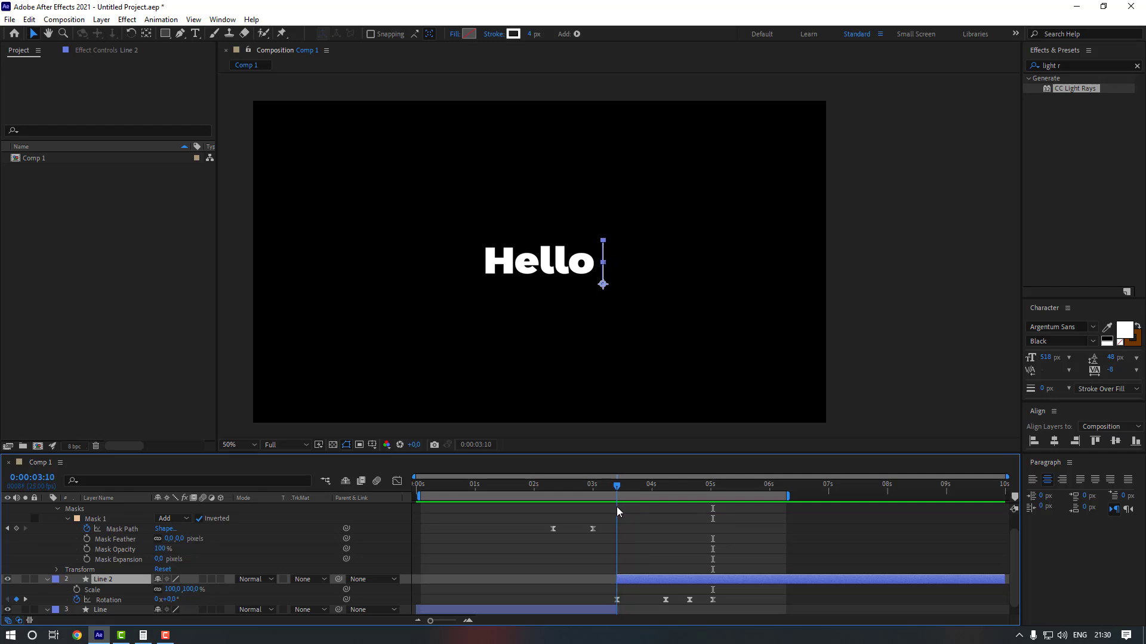
pyautogui.click(77, 591)
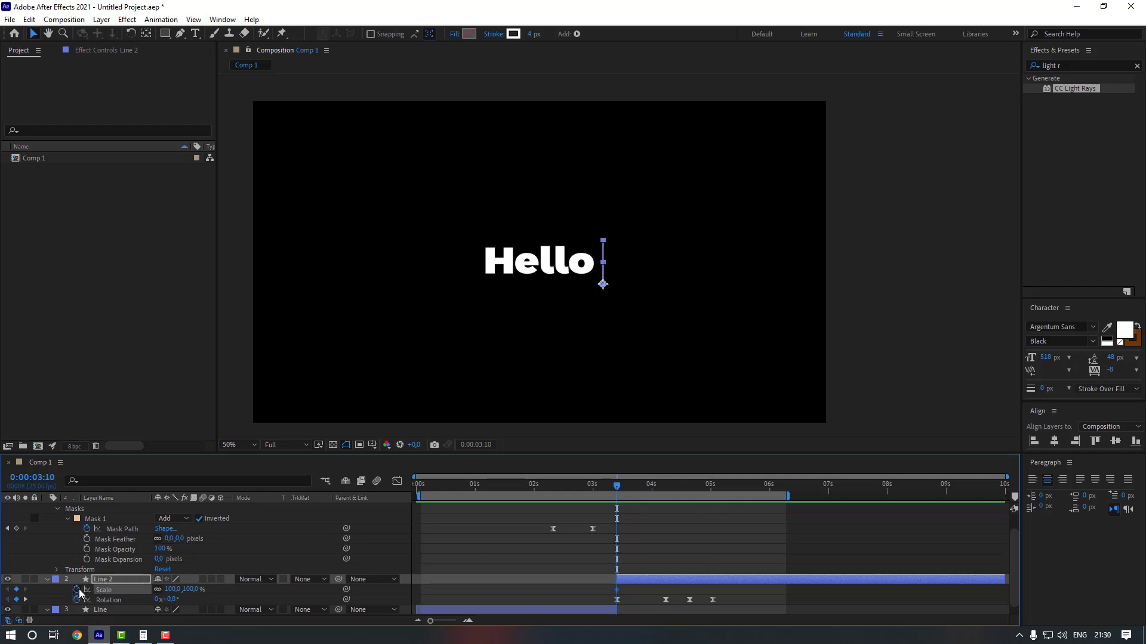
pyautogui.click(157, 590)
# Set Line 2's vertical scale to 266% at 0:00:05:01 so the underline reaches the left edge of the H.
pyautogui.moveTo(709, 485); pyautogui.dragTo(712, 485)
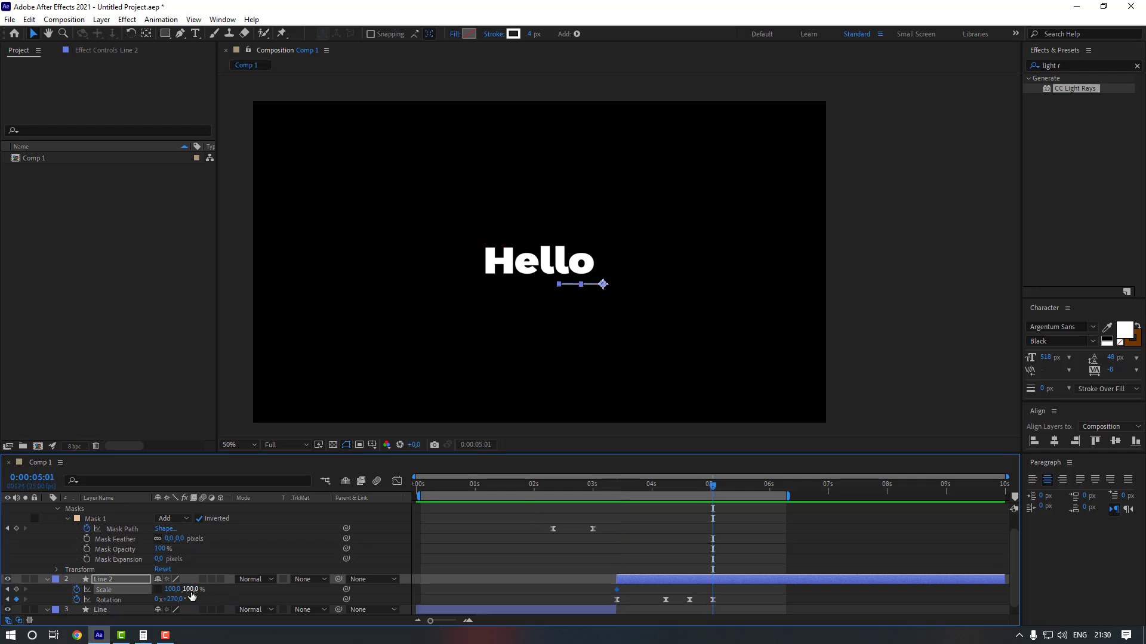
pyautogui.moveTo(190, 590); pyautogui.dragTo(201, 590)
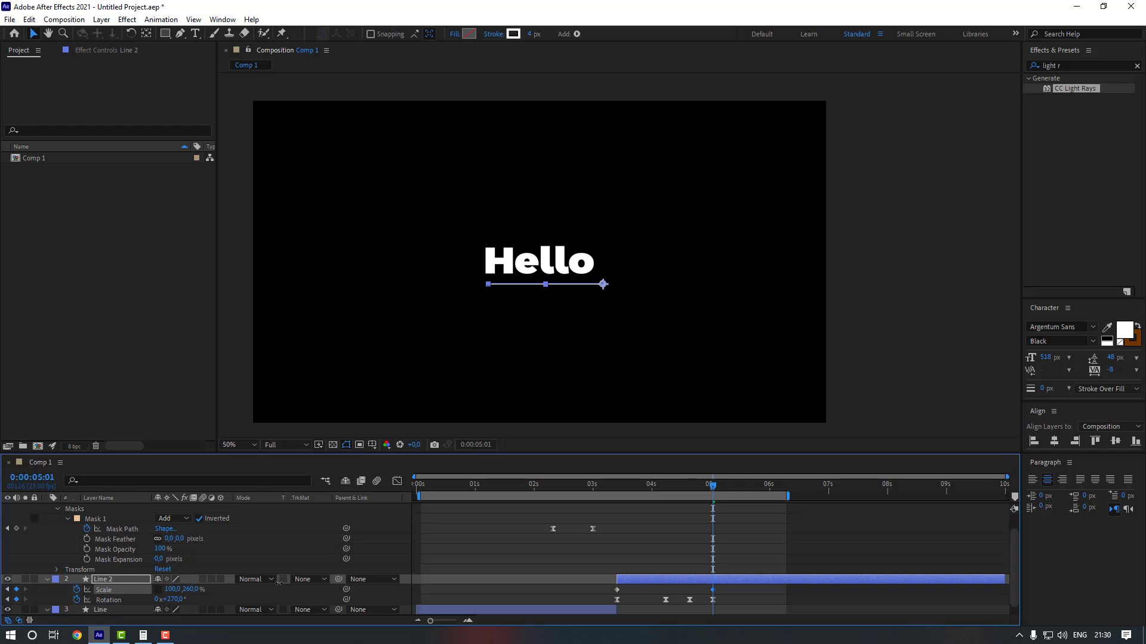
pyautogui.moveTo(280, 583); pyautogui.dragTo(281, 583)
pyautogui.click(438, 310)
pyautogui.scroll(2, 437, 306)
pyautogui.moveTo(438, 307); pyautogui.dragTo(795, 292)
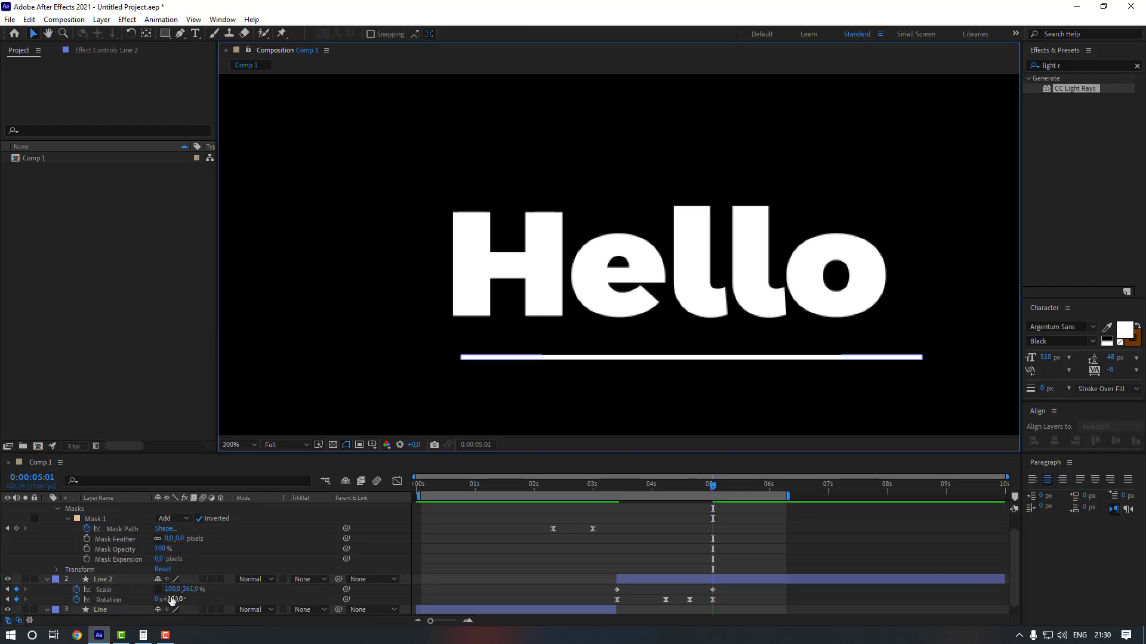
pyautogui.click(188, 593)
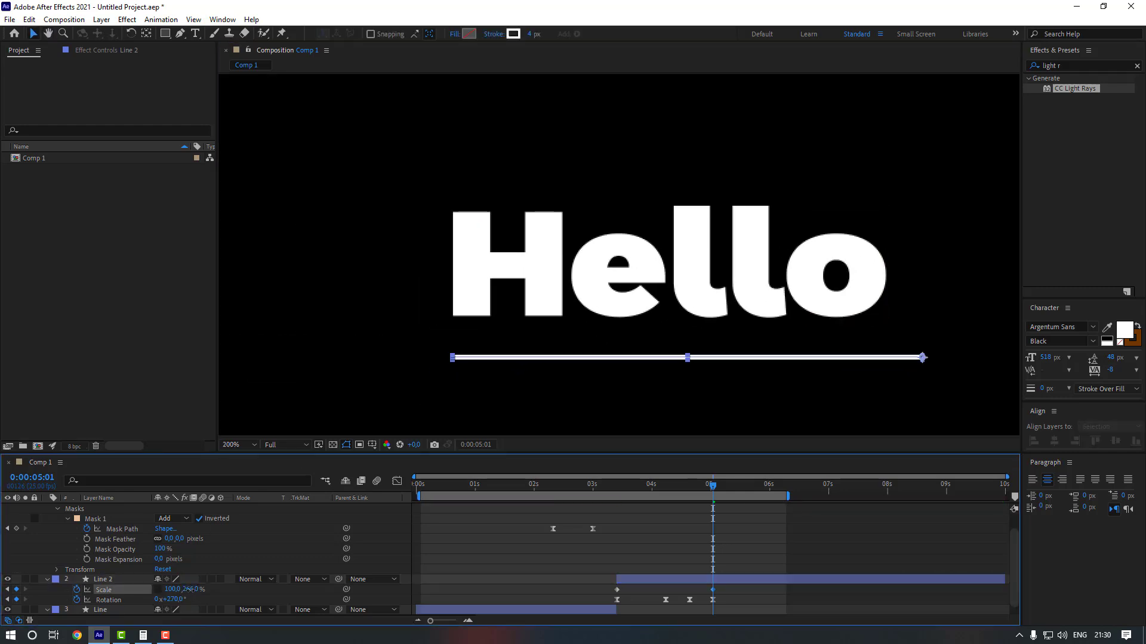
# Apply Easy Ease to both Scale keyframes of Line 2 and preview the growing underline.
pyautogui.click(663, 592)
pyautogui.moveTo(728, 589); pyautogui.dragTo(617, 591)
pyautogui.rightClick(616, 591)
pyautogui.moveTo(667, 582)
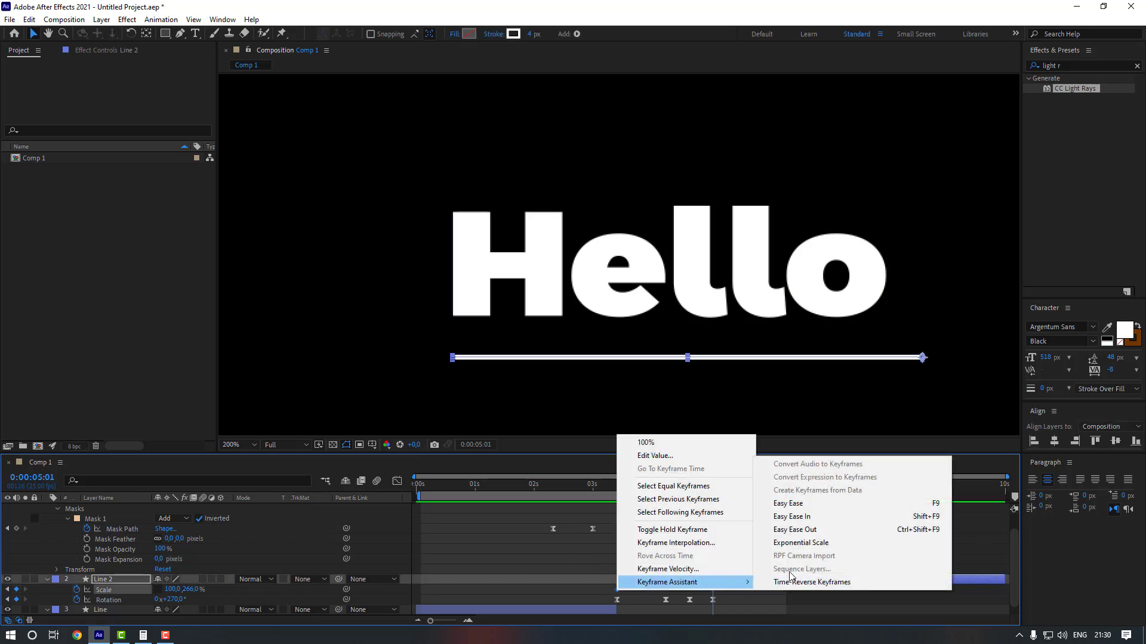
pyautogui.click(808, 506)
pyautogui.scroll(-2, 657, 370)
pyautogui.click(651, 540)
pyautogui.moveTo(627, 488); pyautogui.dragTo(600, 490)
pyautogui.press('space')
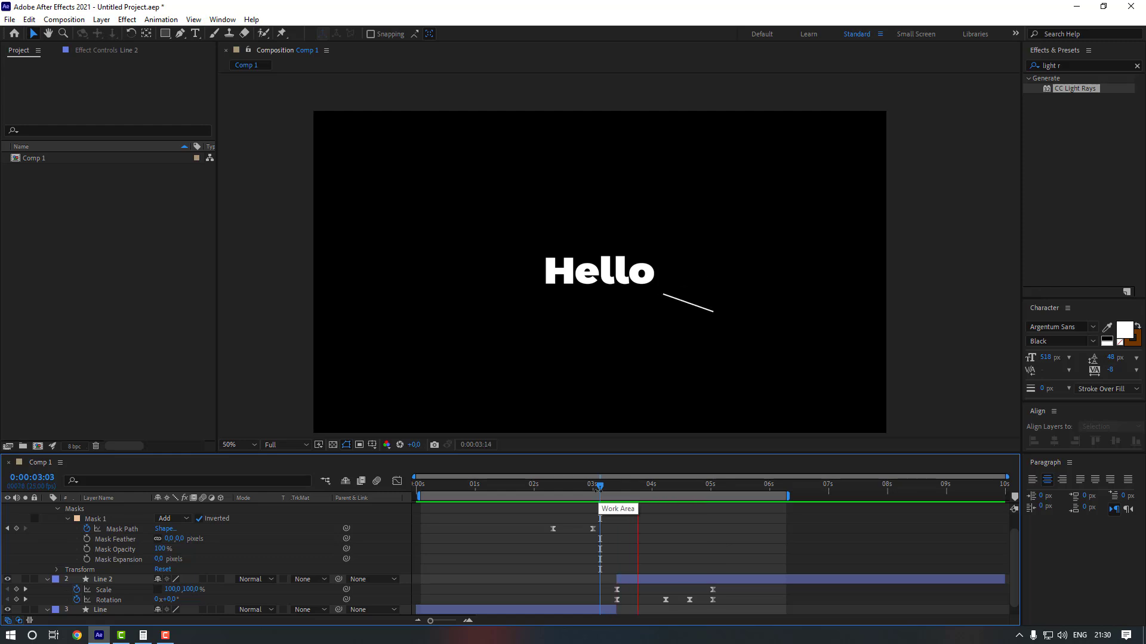
# Try moving Line 2's second Scale keyframe to align with the second Rotation keyframe, and preview the swing.
pyautogui.moveTo(713, 589); pyautogui.dragTo(666, 589)
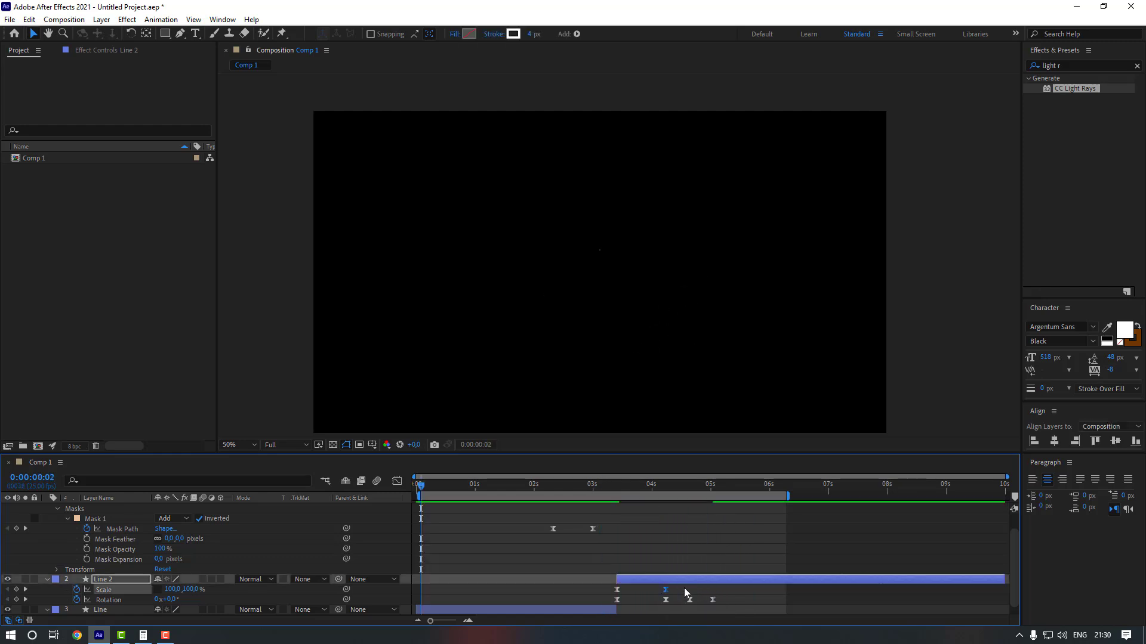
pyautogui.click(684, 589)
pyautogui.click(603, 486)
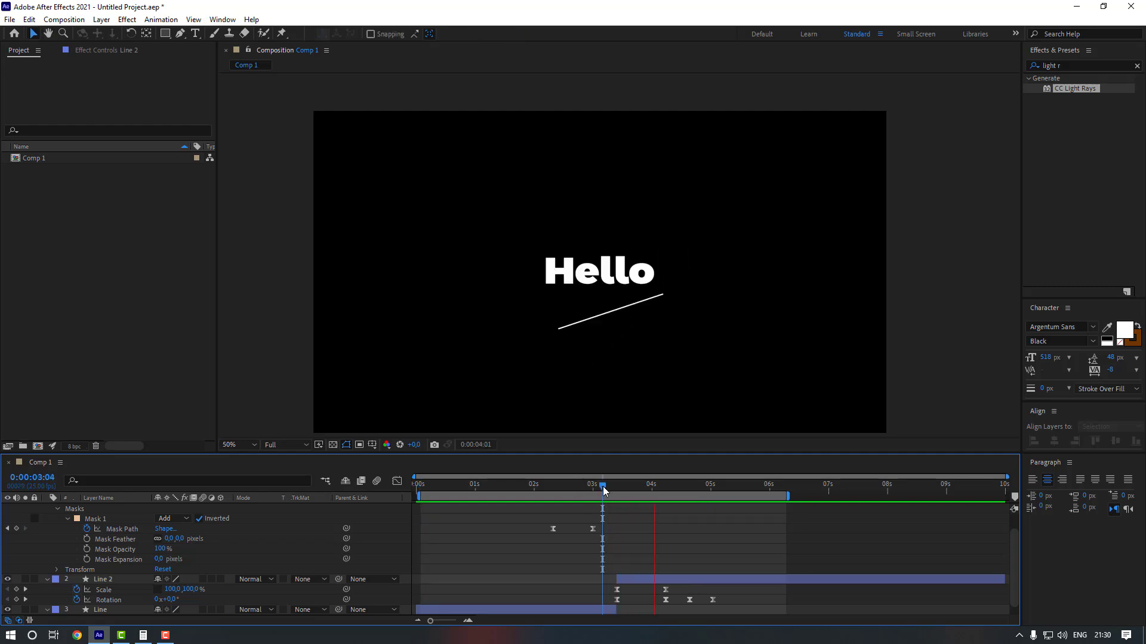
# Move Line 2's second Scale keyframe to 0:00:04:22, shortly before the last Rotation keyframe.
pyautogui.moveTo(665, 589); pyautogui.dragTo(704, 590)
pyautogui.click(730, 589)
pyautogui.click(25, 590)
# Reveal all animated properties of Line 2 and add a 100% End keyframe at 0:00:05:01.
pyautogui.click(104, 581)
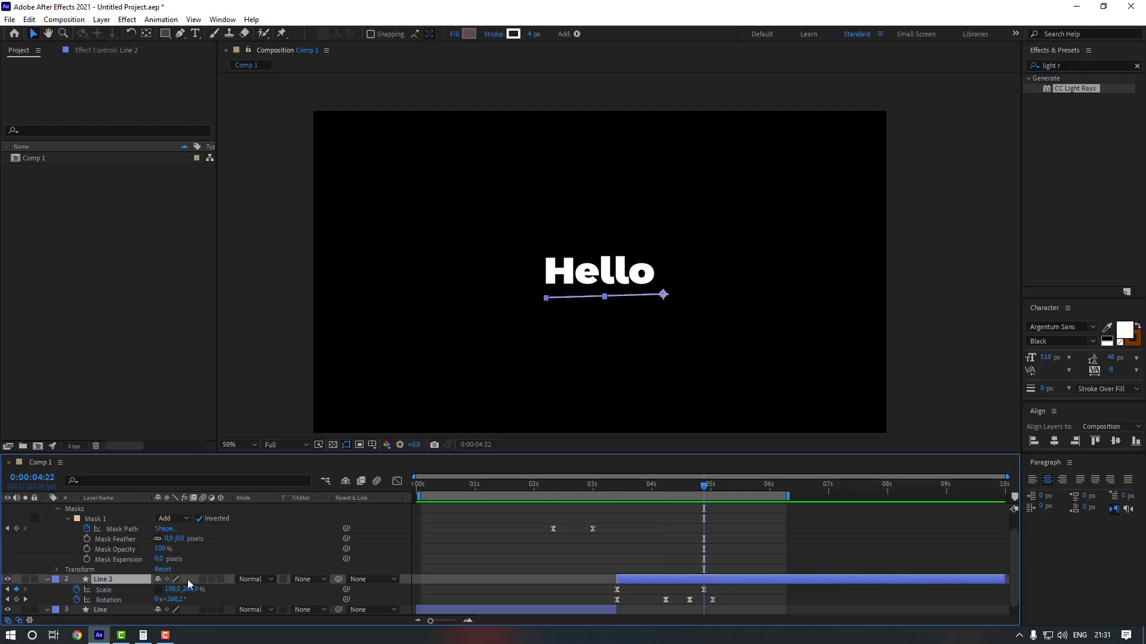
pyautogui.press('u')
pyautogui.scroll(-1, 530, 596)
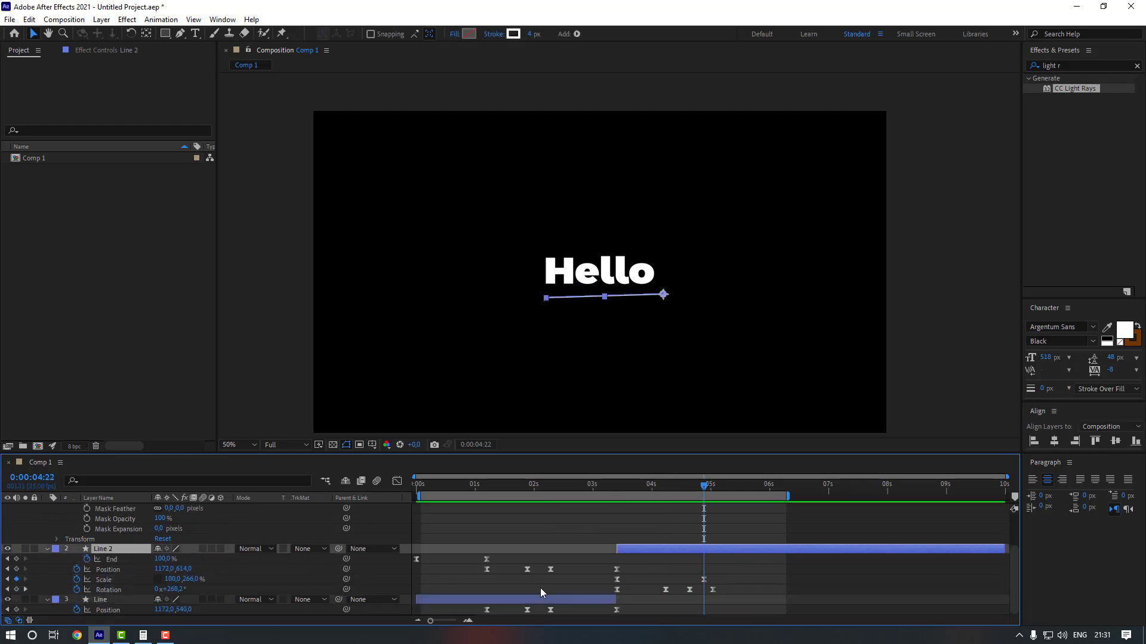
pyautogui.click(60, 561)
pyautogui.moveTo(706, 486); pyautogui.dragTo(714, 485)
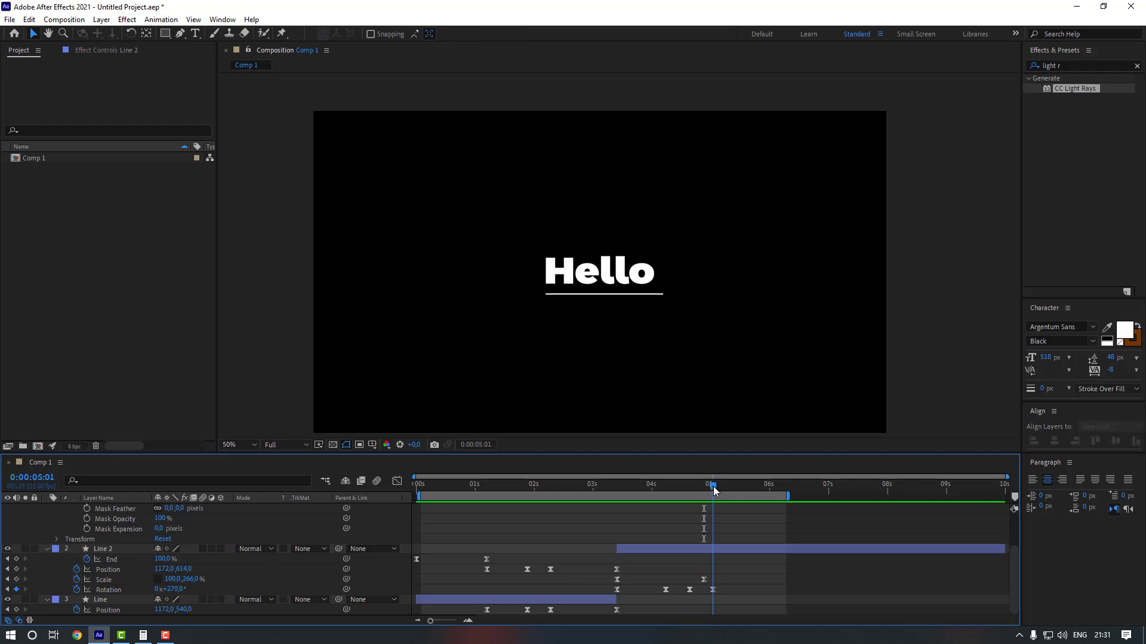
pyautogui.click(16, 559)
# Set the End of Line 2's trimmed path to 0% at 0:00:05:11.
pyautogui.hotkey('shift', 'pagedown')
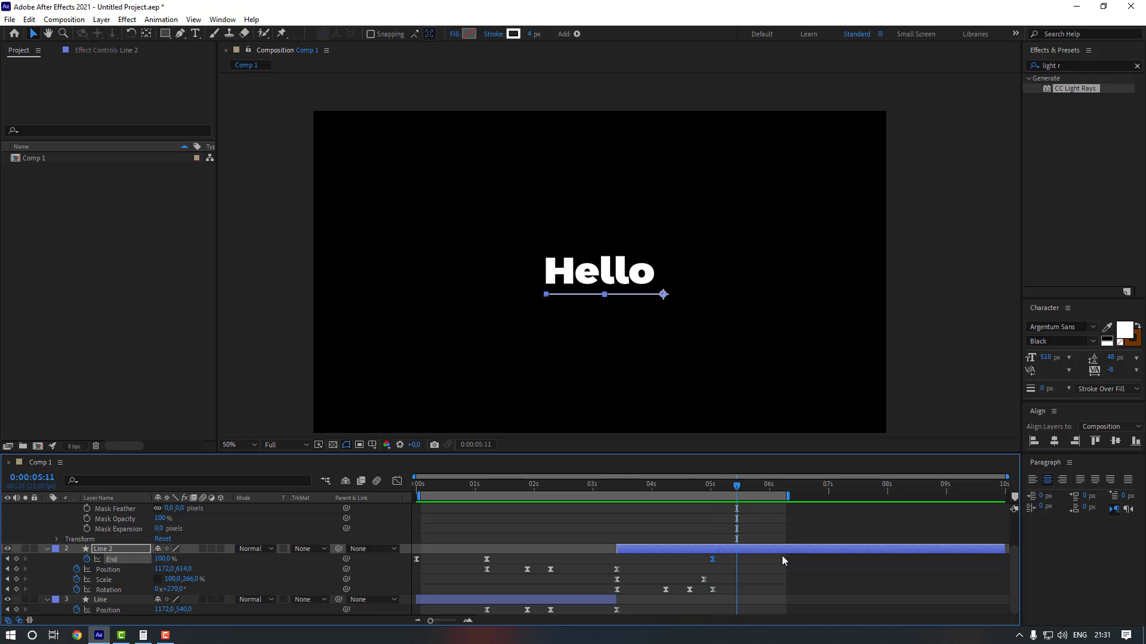
pyautogui.click(160, 559)
pyautogui.write('0')
pyautogui.press('Return')
# Delay Line 2's last End keyframe to about 0:00:05:20 and display the End property's speed graph.
pyautogui.click(759, 558)
pyautogui.click(737, 561)
pyautogui.moveTo(738, 559); pyautogui.dragTo(705, 567)
pyautogui.click(772, 557)
pyautogui.click(397, 481)
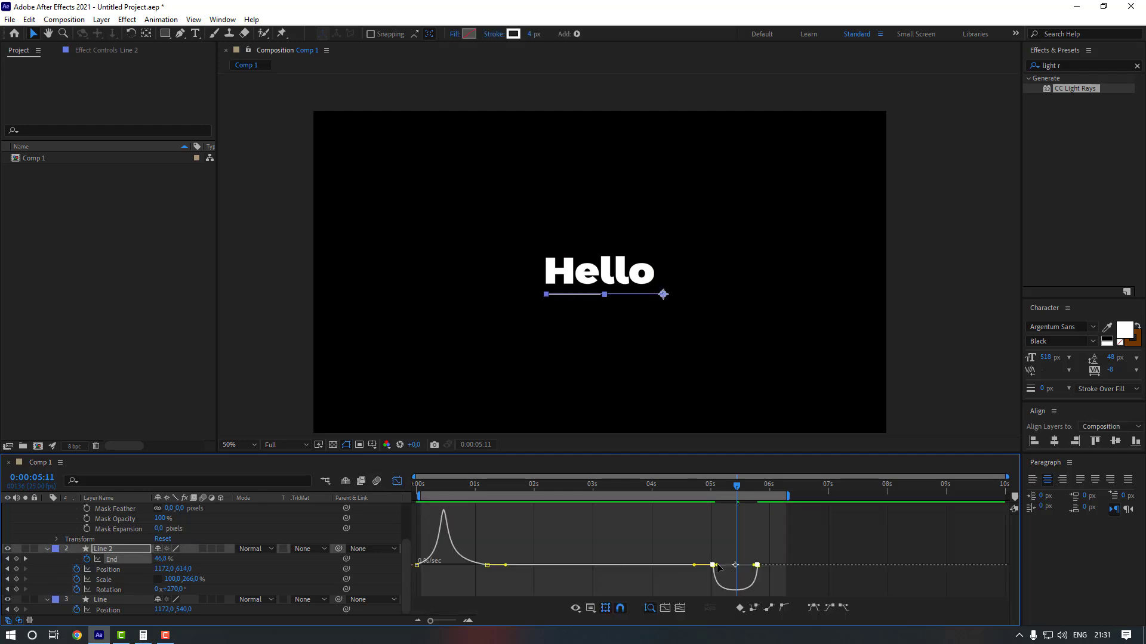
# Lengthen the incoming ease of Line 2's last End keyframe, return to the keyframe view and preview the animation.
pyautogui.moveTo(753, 565); pyautogui.dragTo(728, 568)
pyautogui.click(728, 569)
pyautogui.click(398, 481)
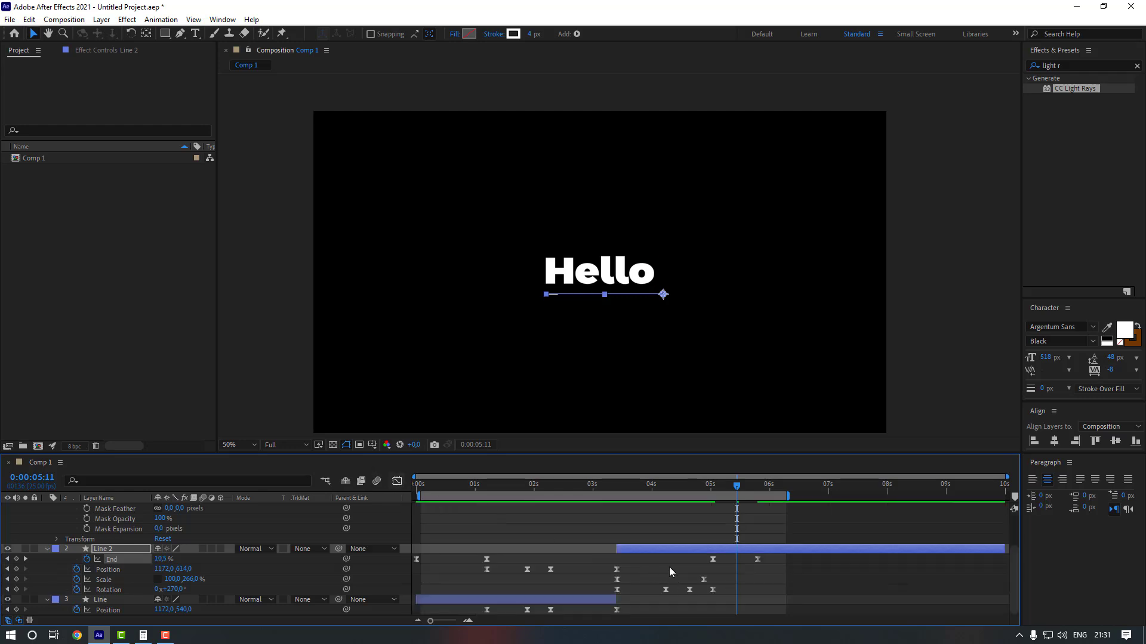
pyautogui.click(668, 567)
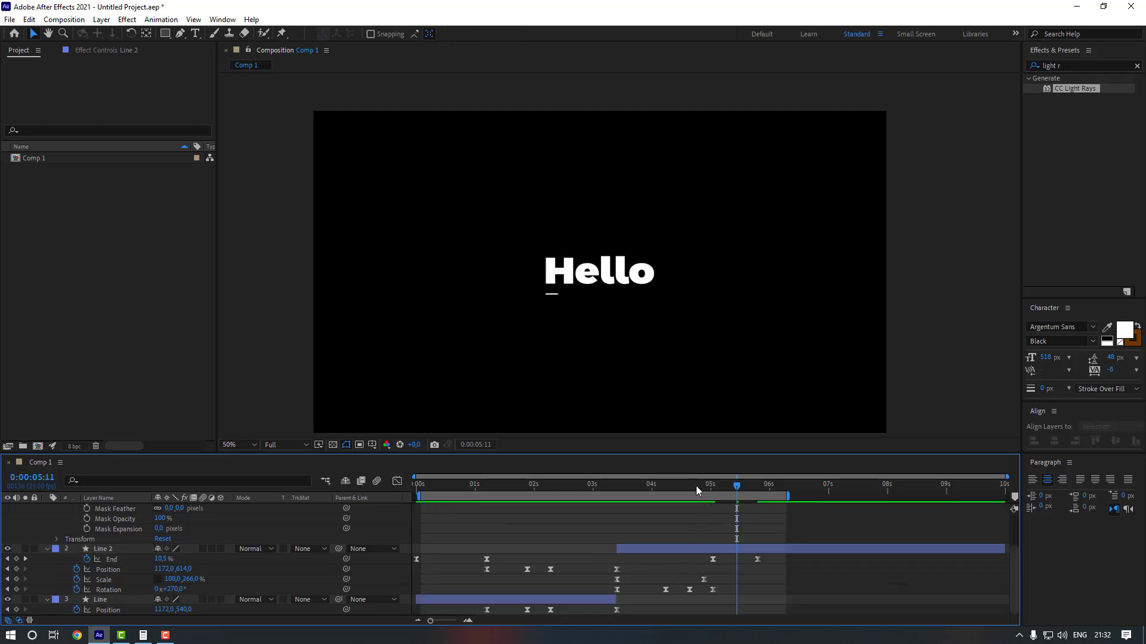
pyautogui.press('space')
pyautogui.press('space')
# Delay both of Line 2's Scale keyframes, placing the second at about 0:00:05:13, and preview from 0:00:03:01.
pyautogui.moveTo(722, 579); pyautogui.dragTo(683, 584)
pyautogui.click(803, 574)
pyautogui.moveTo(765, 571); pyautogui.dragTo(742, 580)
pyautogui.click(671, 506)
pyautogui.click(596, 484)
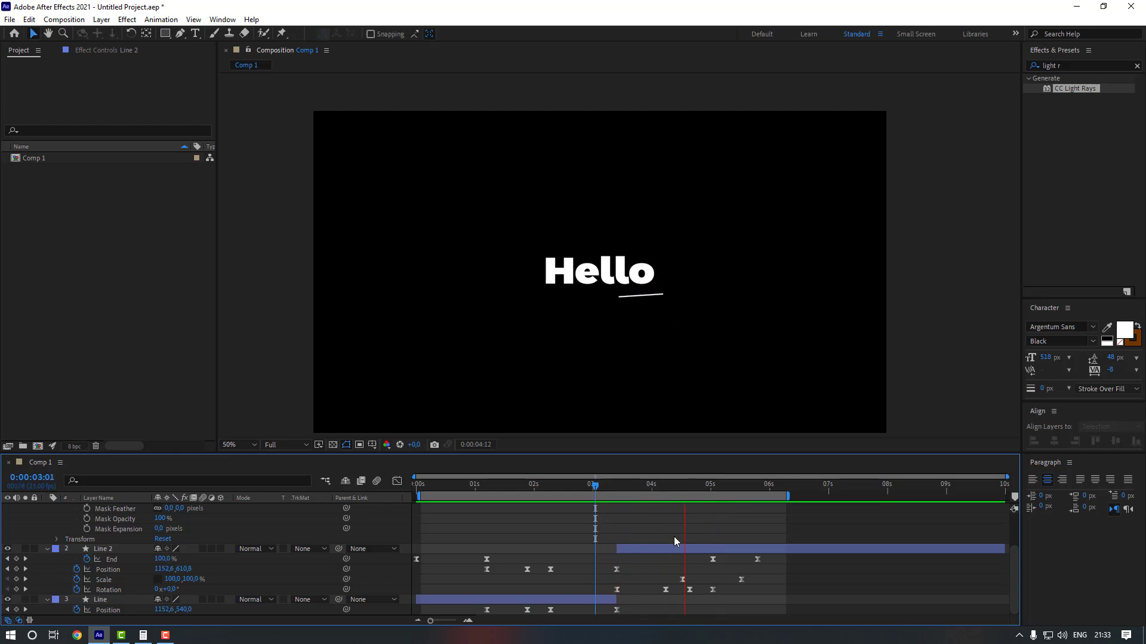
# Move Line 2's first Scale keyframe to about 0:00:04:22 and preview the line's swing again.
pyautogui.click(682, 579)
pyautogui.moveTo(686, 580); pyautogui.dragTo(703, 580)
pyautogui.click(611, 487)
pyautogui.click(609, 488)
pyautogui.press('space')
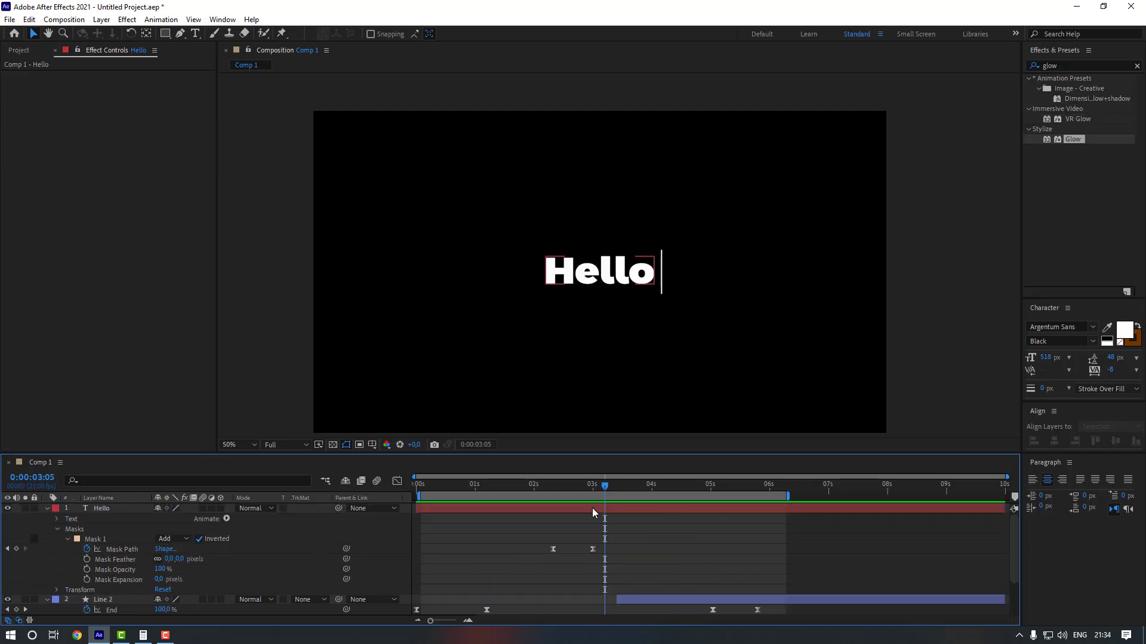
# Color the last two letters, "lo", of the word Hello yellow (FFFC00).
pyautogui.click(195, 33)
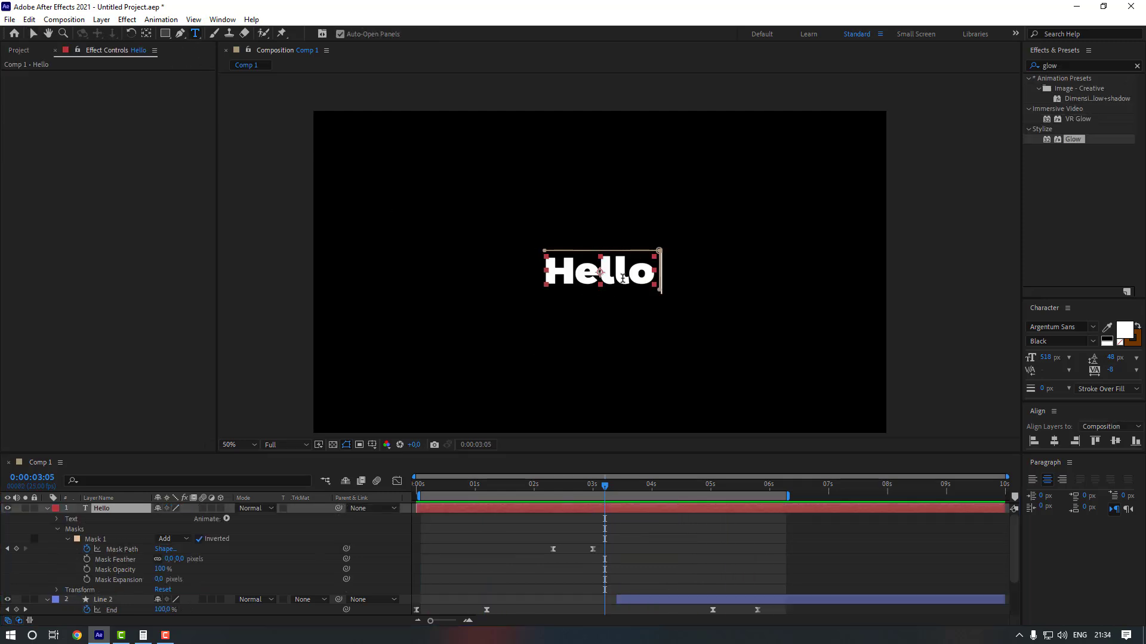
pyautogui.moveTo(615, 272); pyautogui.dragTo(650, 272)
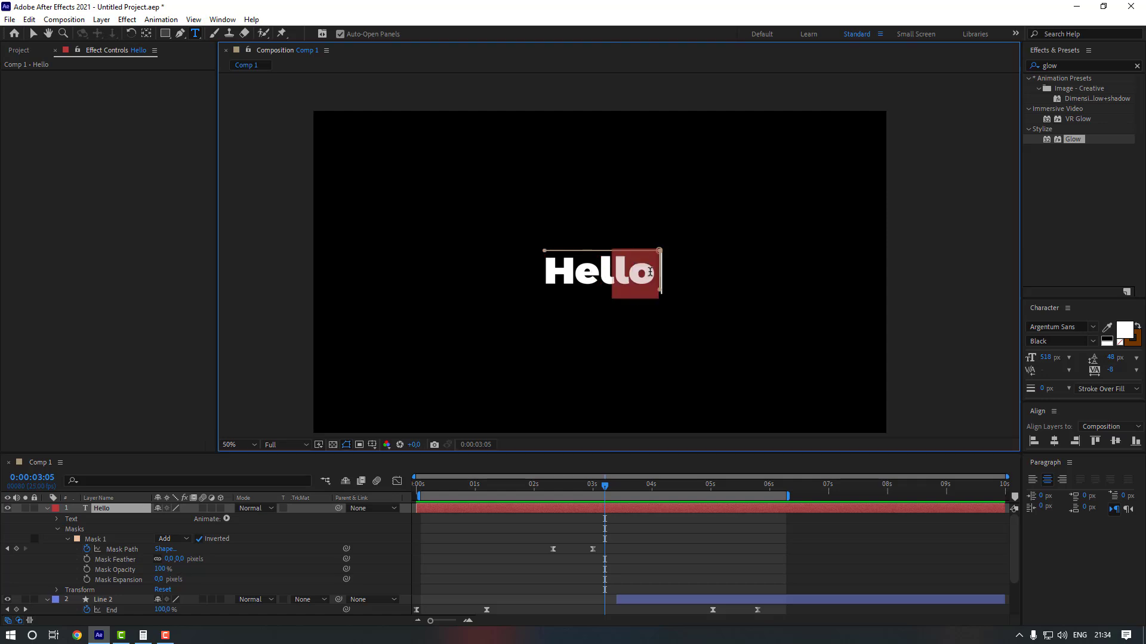
pyautogui.click(1125, 330)
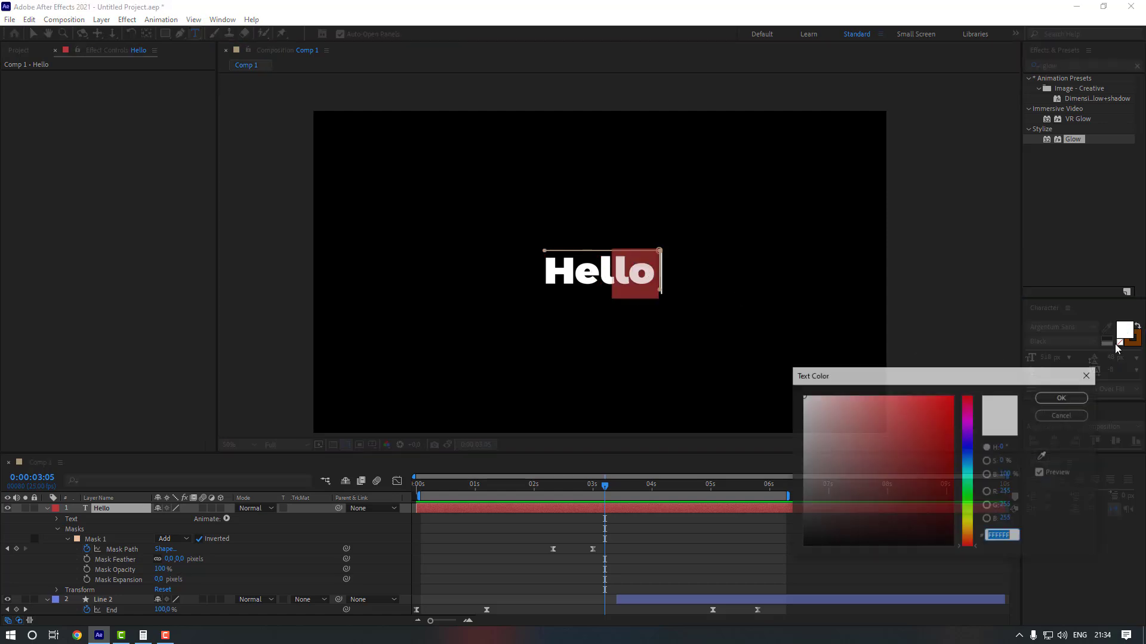
pyautogui.click(970, 521)
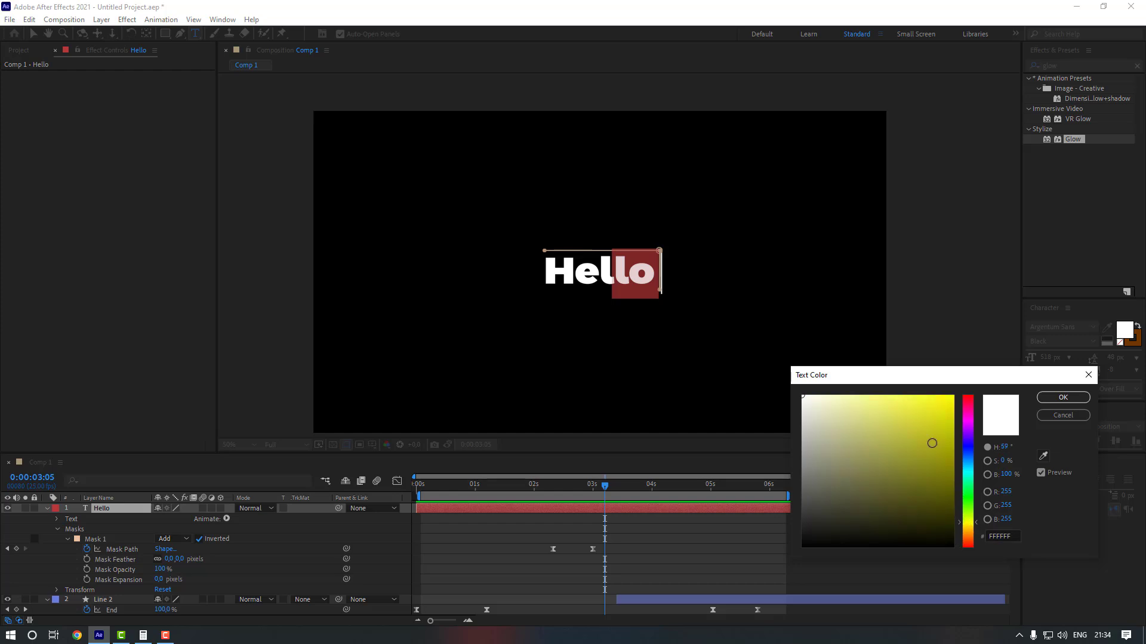
pyautogui.moveTo(932, 443); pyautogui.dragTo(965, 381)
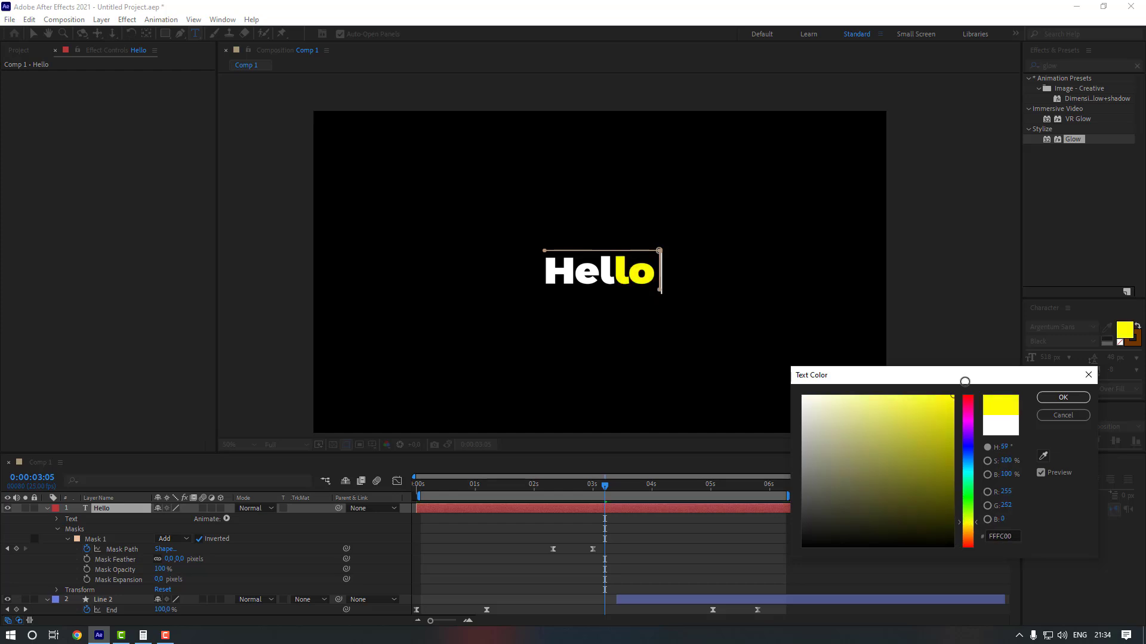
pyautogui.click(1063, 398)
# Color the first "l" of Hello with the yellow FFFC00 sampled from the neighboring letters.
pyautogui.click(604, 272)
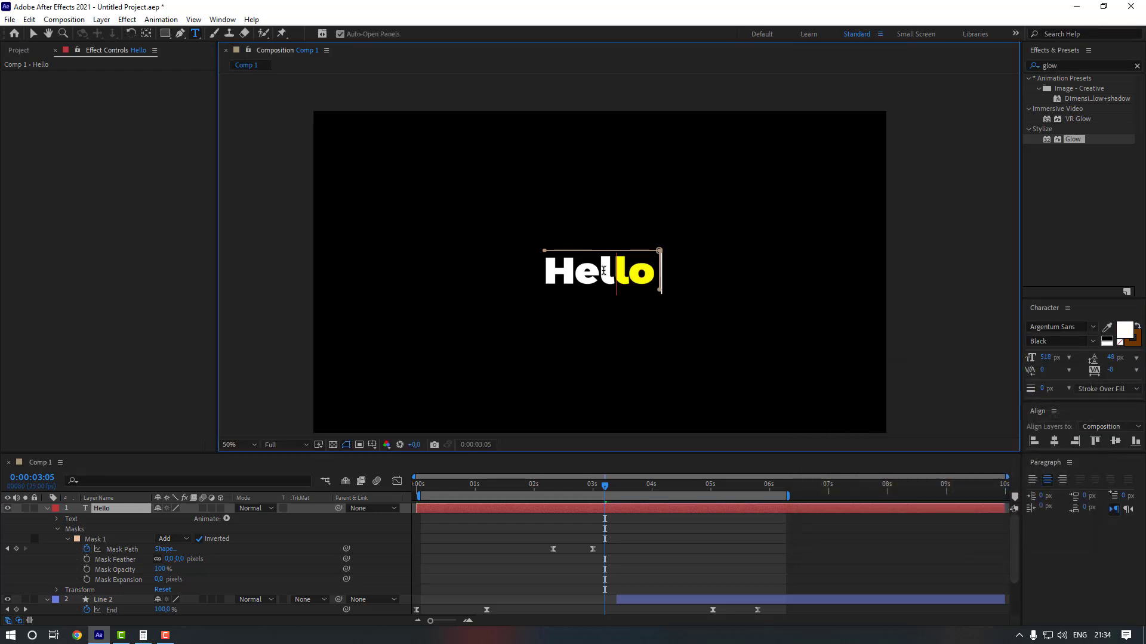
pyautogui.moveTo(600, 271); pyautogui.dragTo(611, 272)
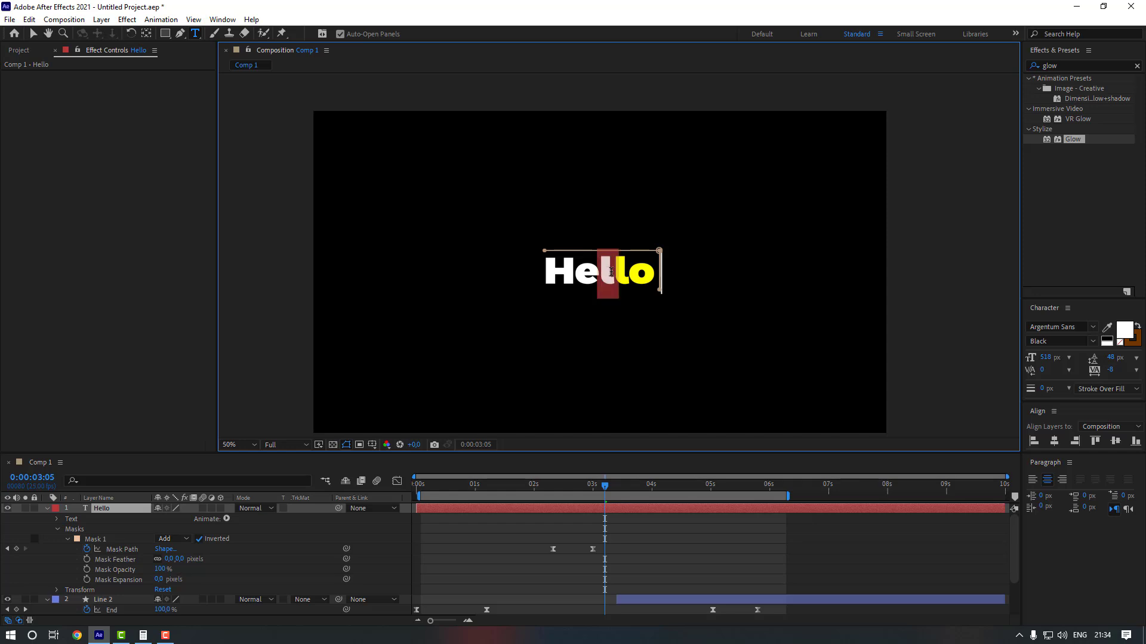
pyautogui.click(1124, 329)
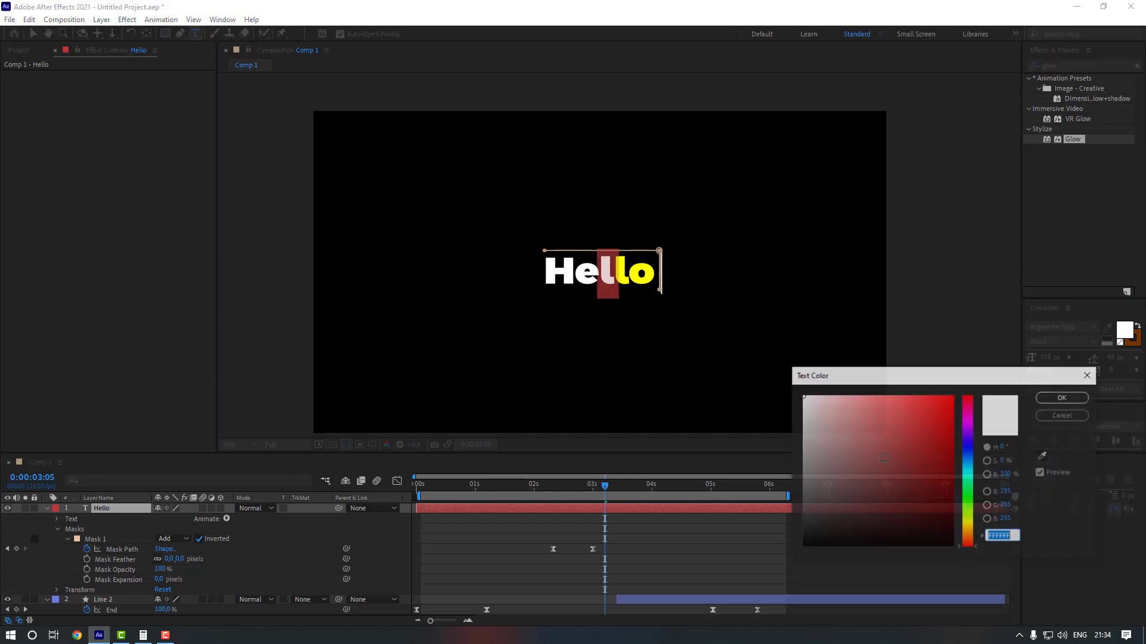
pyautogui.click(1042, 451)
pyautogui.click(640, 267)
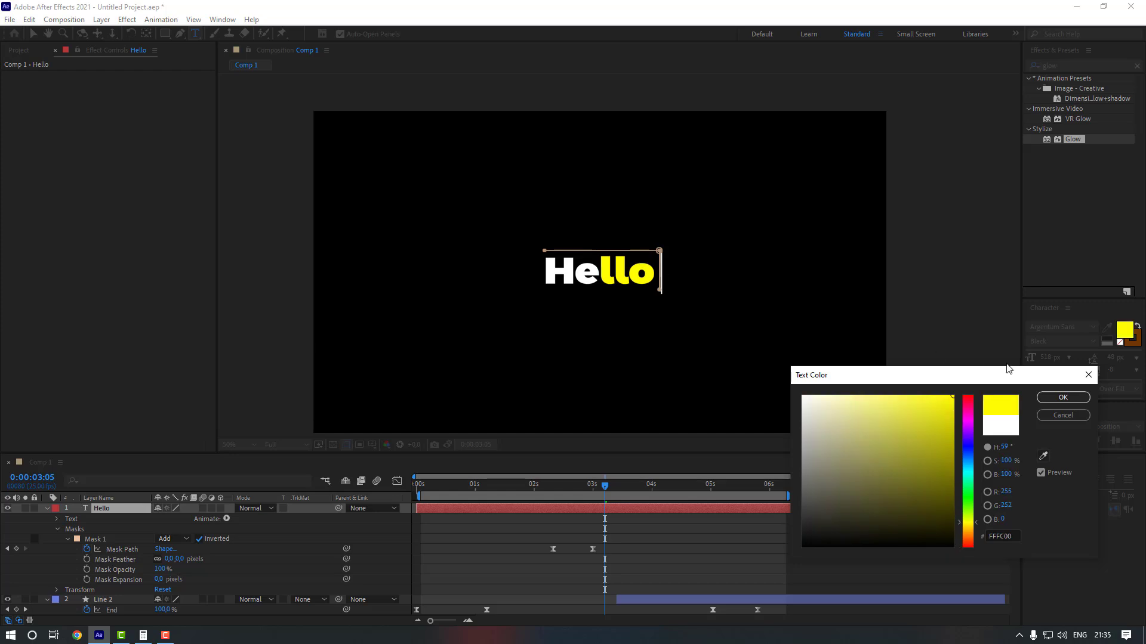
pyautogui.click(1063, 397)
pyautogui.click(579, 270)
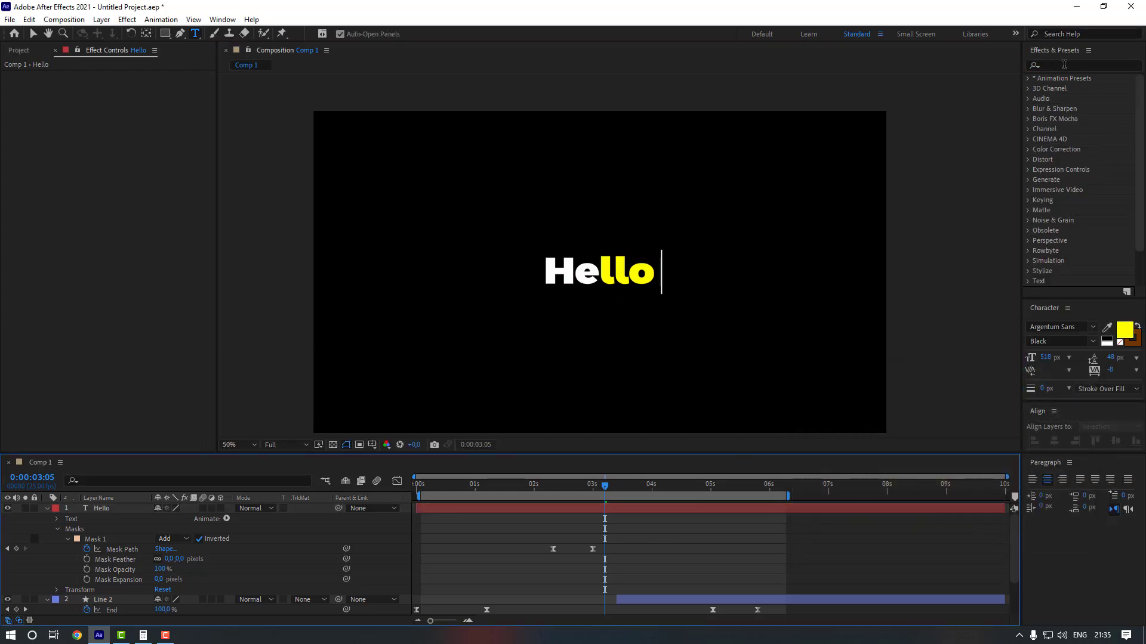
# Apply the CC Light Sweep effect to the Hello layer and move its center to 684, 432, just outside the word.
pyautogui.click(1065, 64)
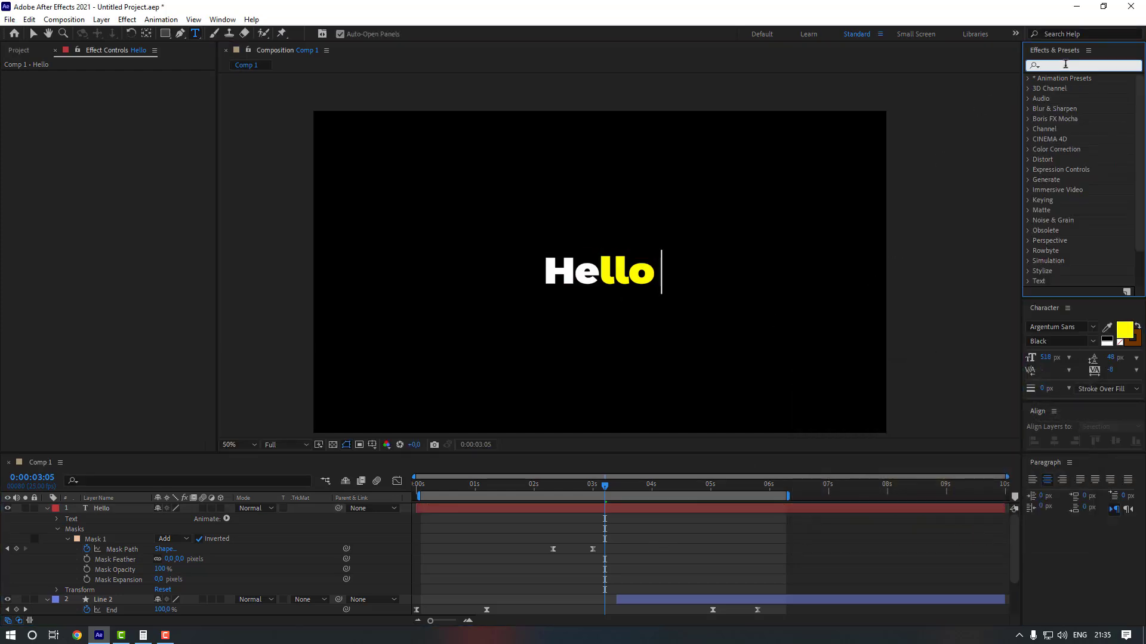
pyautogui.write('cc ligh')
pyautogui.click(1077, 109)
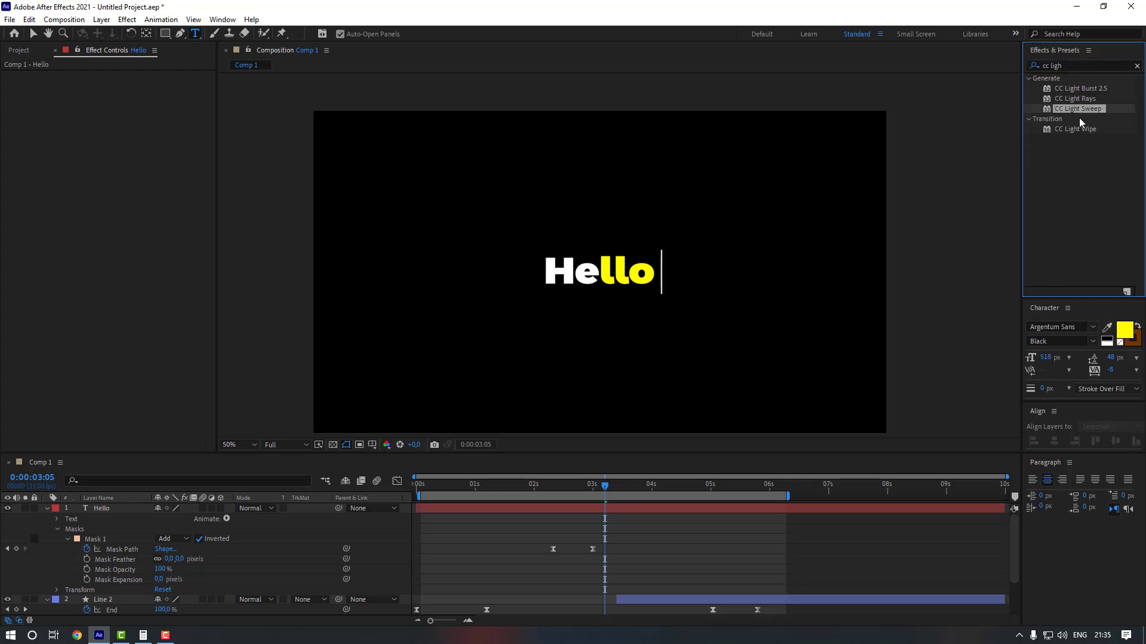
pyautogui.moveTo(1084, 111); pyautogui.dragTo(600, 487)
pyautogui.click(643, 521)
pyautogui.scroll(-3, 653, 516)
pyautogui.click(46, 75)
pyautogui.moveTo(604, 192); pyautogui.dragTo(516, 253)
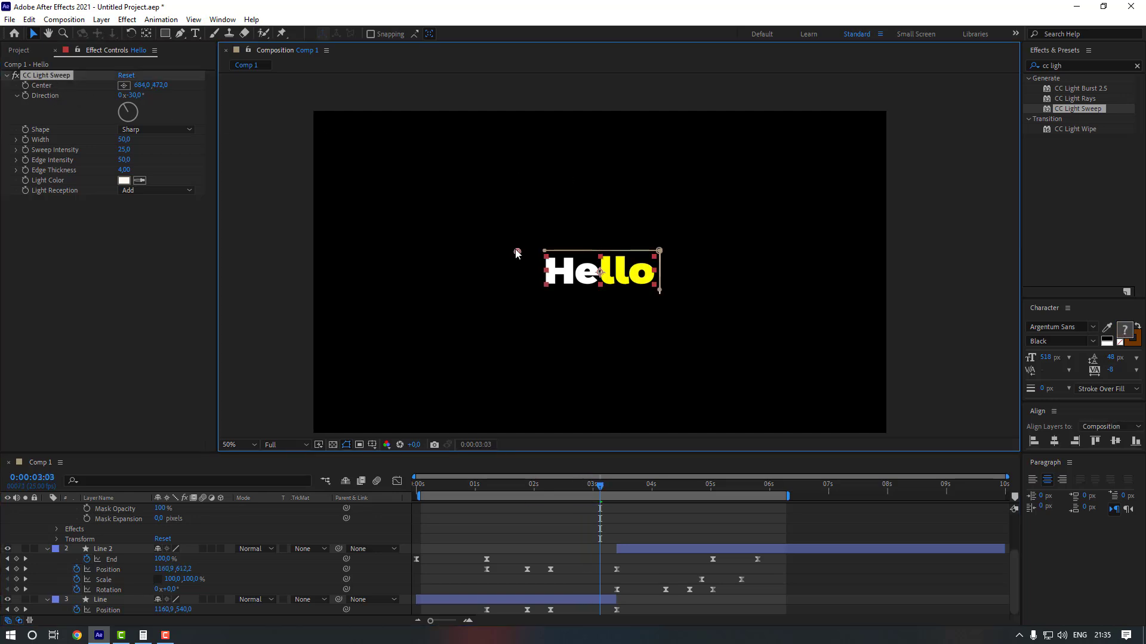
# Try another light color for the light sweep and reposition its center to 720, 428.
pyautogui.click(124, 180)
pyautogui.moveTo(883, 435); pyautogui.dragTo(908, 401)
pyautogui.click(1063, 397)
pyautogui.moveTo(518, 241); pyautogui.dragTo(543, 233)
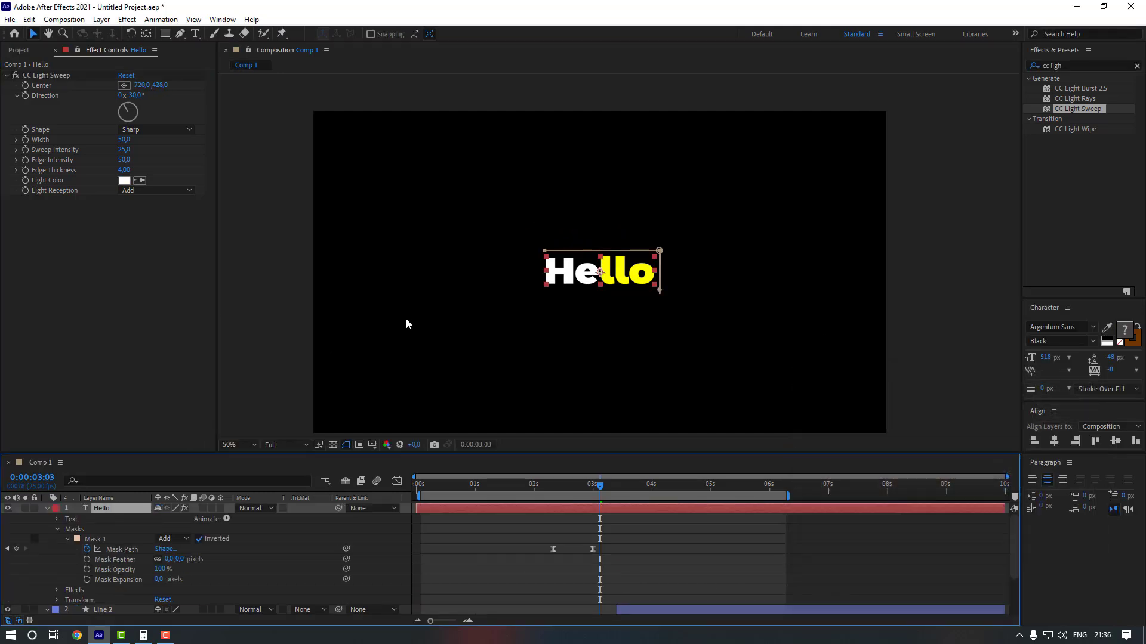
# Recolor the entire word Hello dark blue (010F47).
pyautogui.hotkey('ctrl', 't')
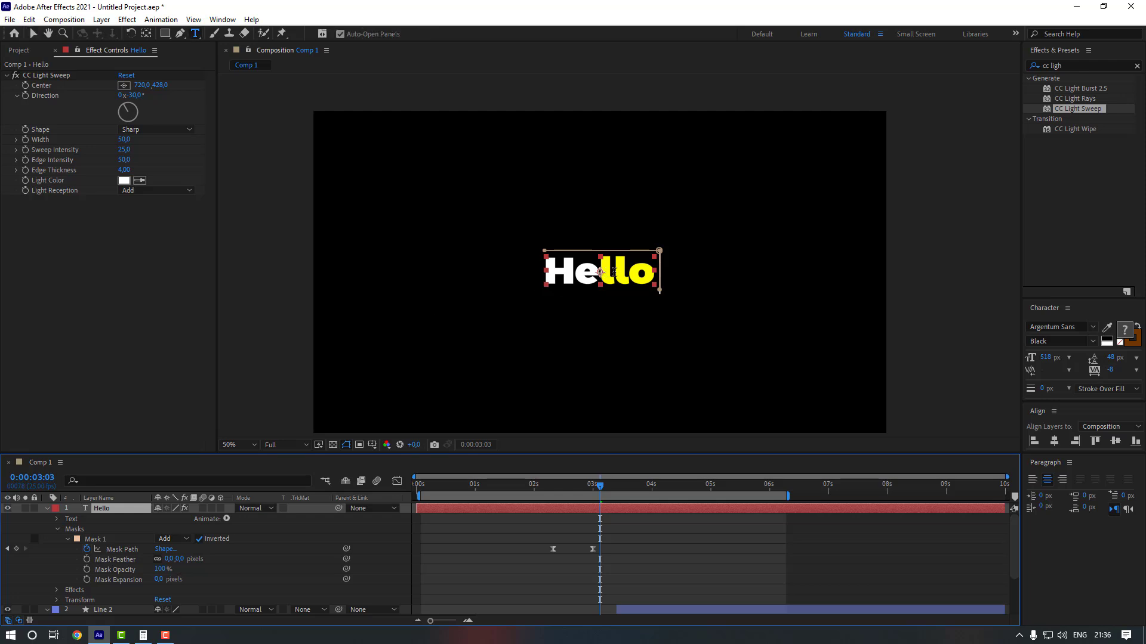
pyautogui.doubleClick(614, 272)
pyautogui.click(1126, 333)
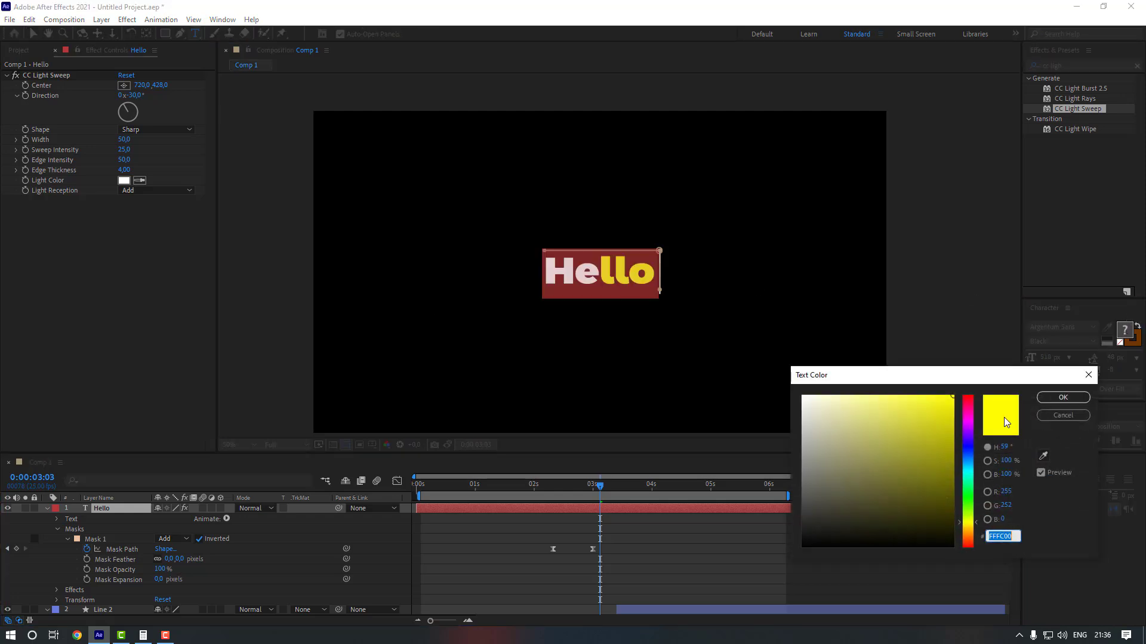
pyautogui.moveTo(968, 479); pyautogui.dragTo(971, 457)
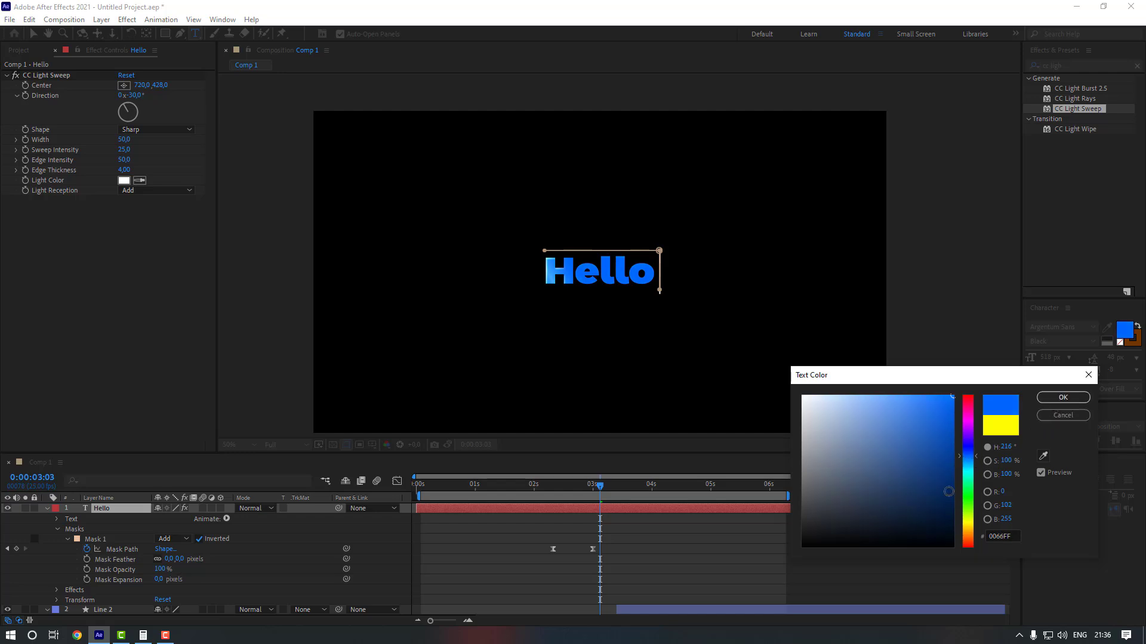
pyautogui.click(951, 497)
pyautogui.moveTo(950, 496); pyautogui.dragTo(953, 497)
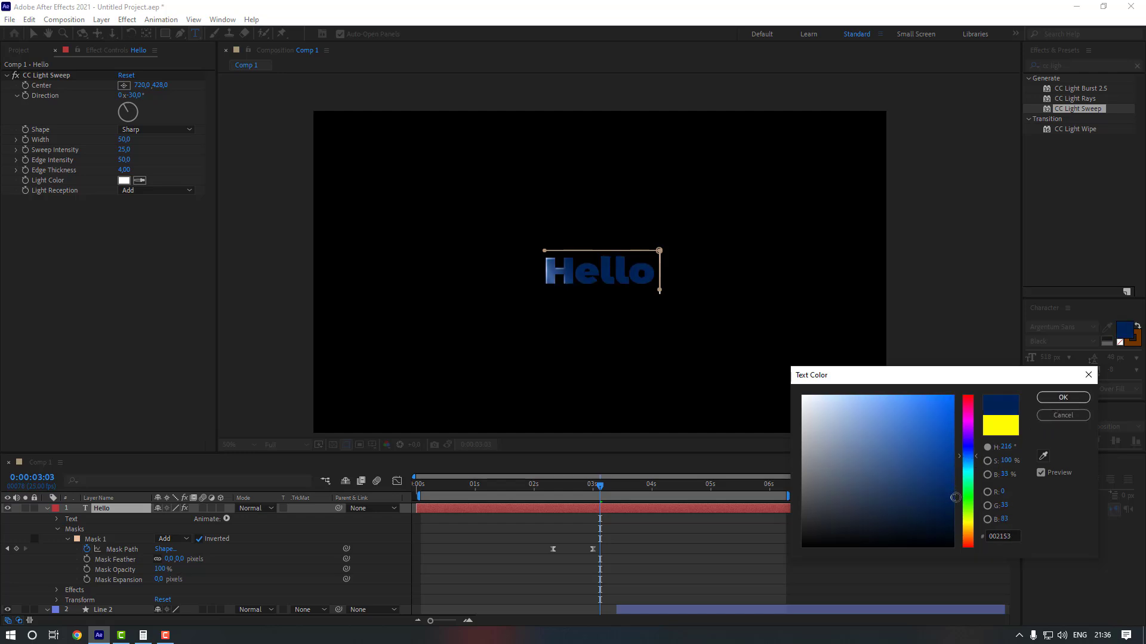
pyautogui.moveTo(968, 464); pyautogui.dragTo(970, 452)
pyautogui.click(951, 501)
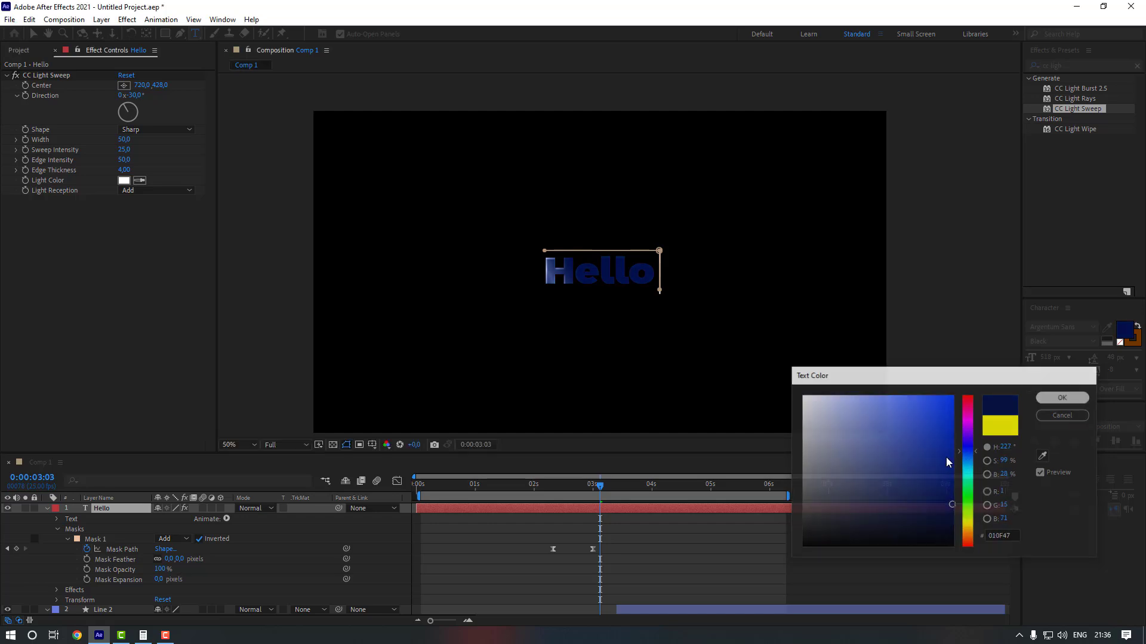
pyautogui.click(1051, 397)
# Set the composition's background color to white.
pyautogui.scroll(-3, 761, 543)
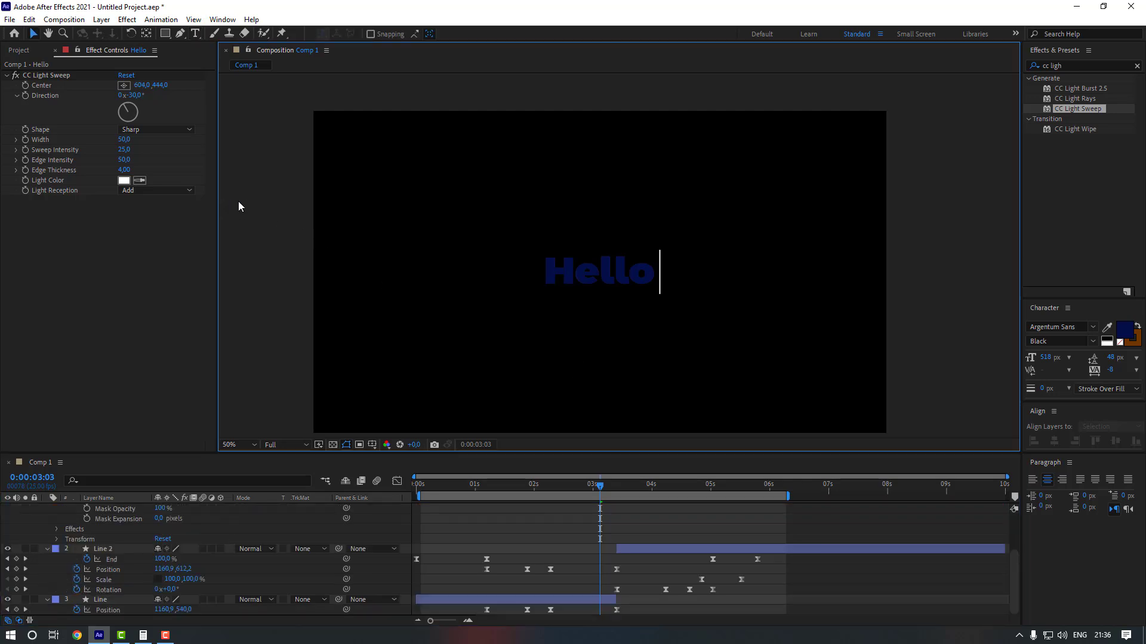
pyautogui.rightClick(253, 209)
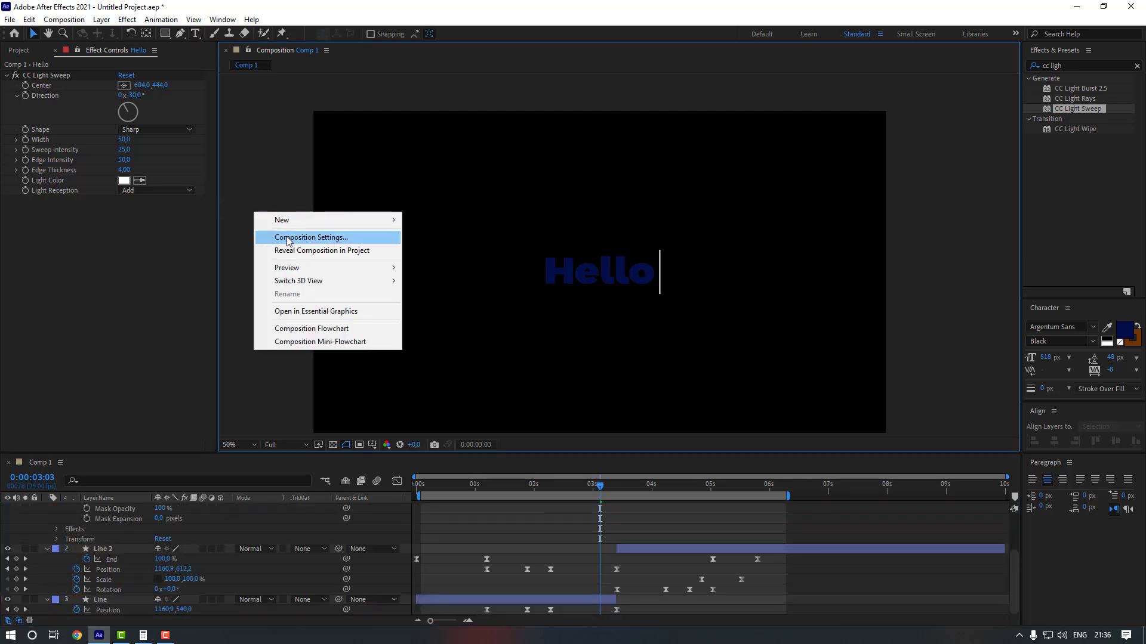
pyautogui.click(286, 239)
pyautogui.click(749, 383)
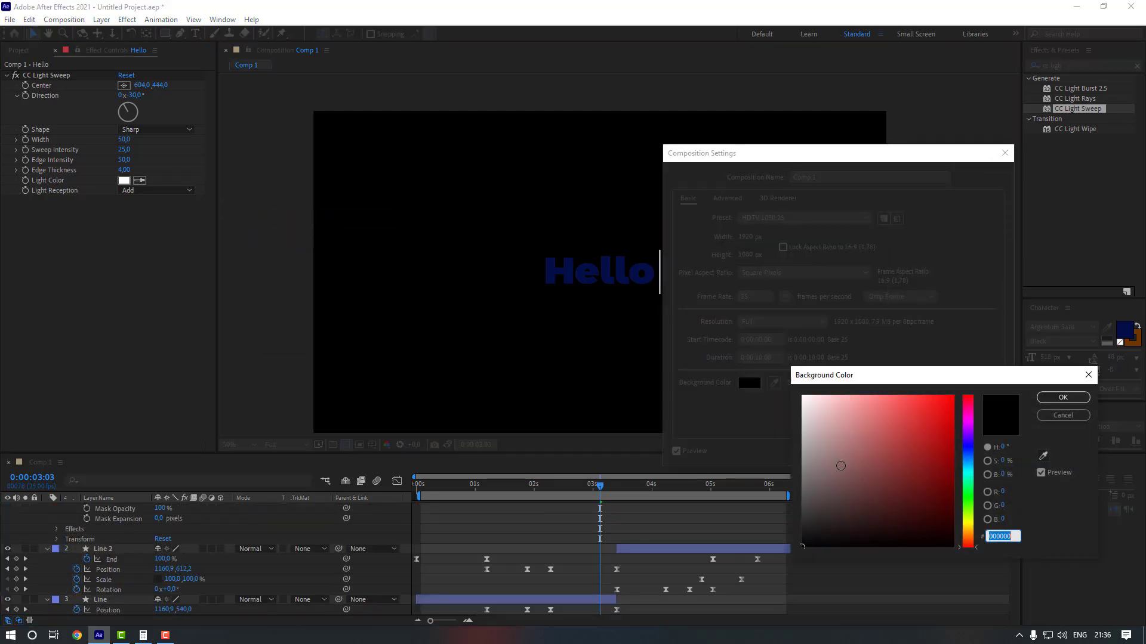
pyautogui.moveTo(840, 466); pyautogui.dragTo(705, 343)
pyautogui.click(1055, 397)
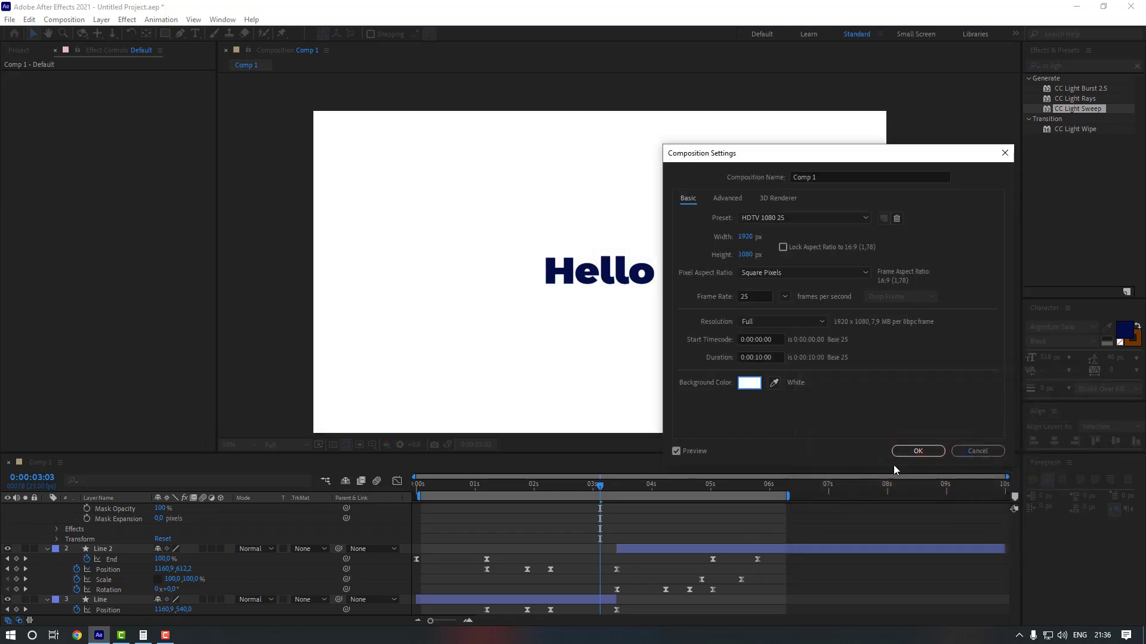
pyautogui.click(932, 454)
pyautogui.click(704, 535)
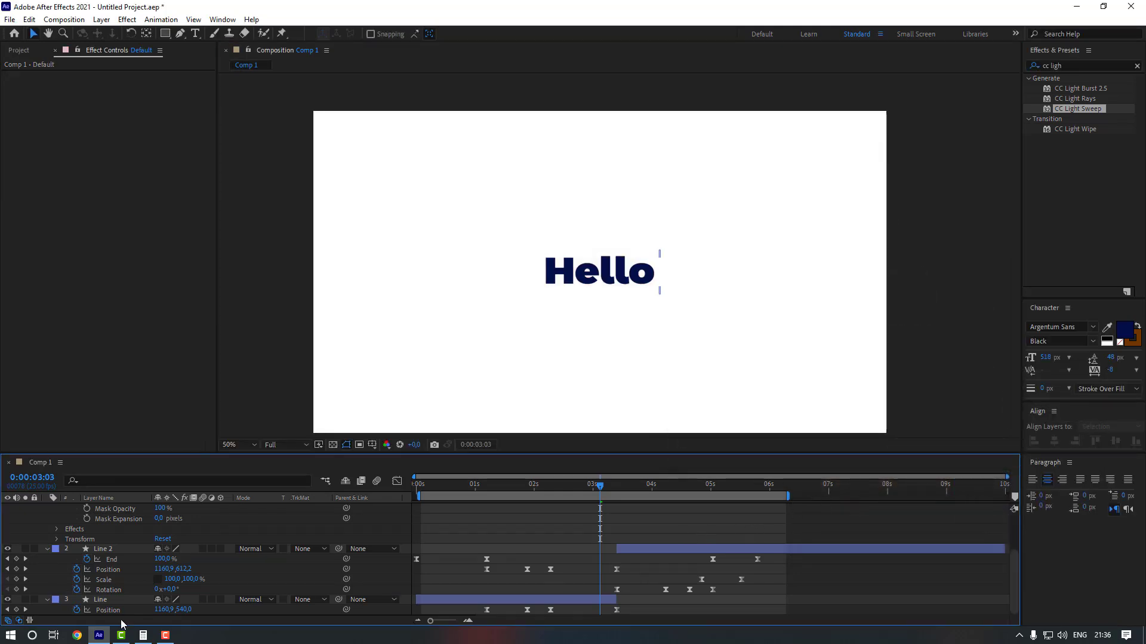
# Set the stroke of both Line and Line 2 to the dark blue 010F47 sampled from the word Hello.
pyautogui.click(124, 601)
pyautogui.keyDown('shift'); pyautogui.click(127, 549); pyautogui.keyUp('shift')
pyautogui.click(513, 34)
pyautogui.click(1043, 456)
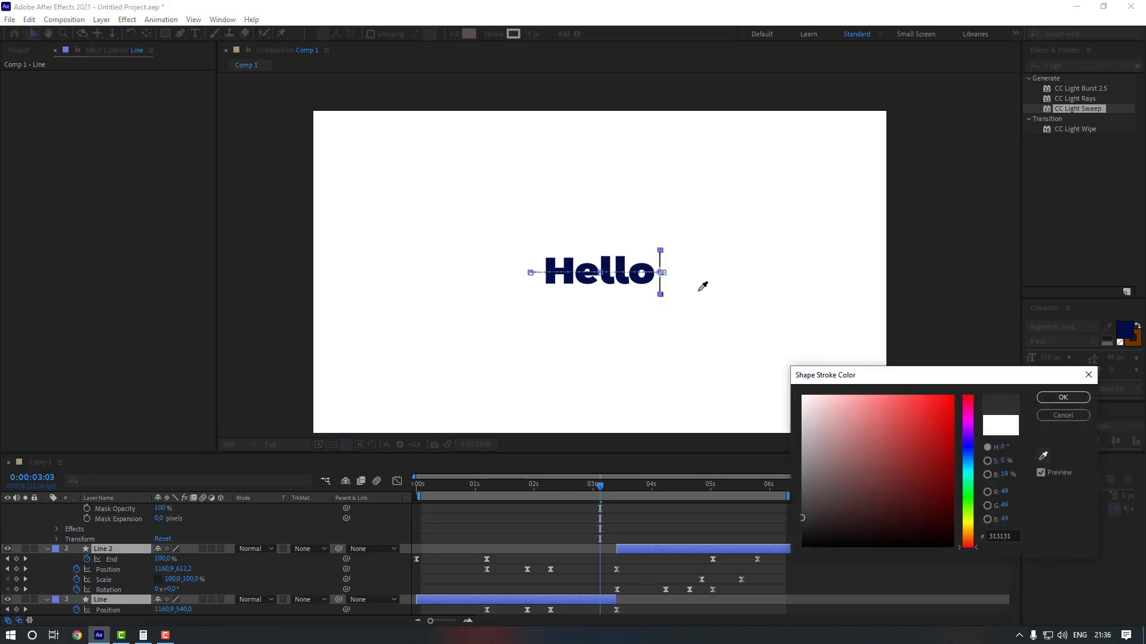
pyautogui.click(626, 259)
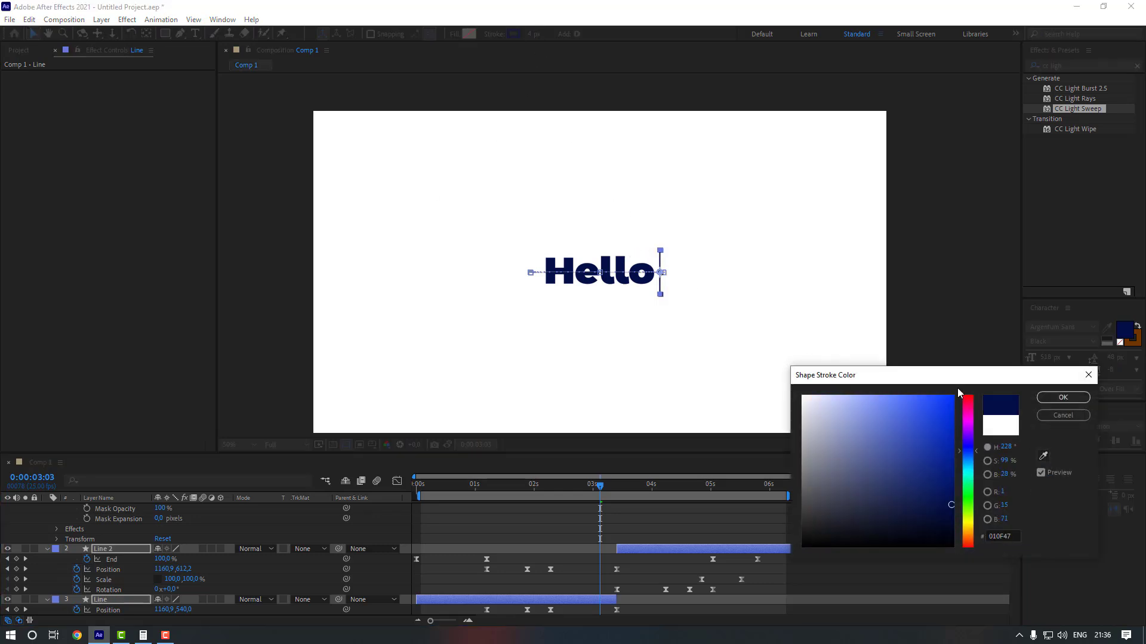
pyautogui.click(1062, 397)
pyautogui.click(725, 511)
# Set a Center keyframe for the Hello layer's light sweep at 0:00:03:13, with the center at 604, 444.
pyautogui.scroll(3, 656, 525)
pyautogui.click(598, 490)
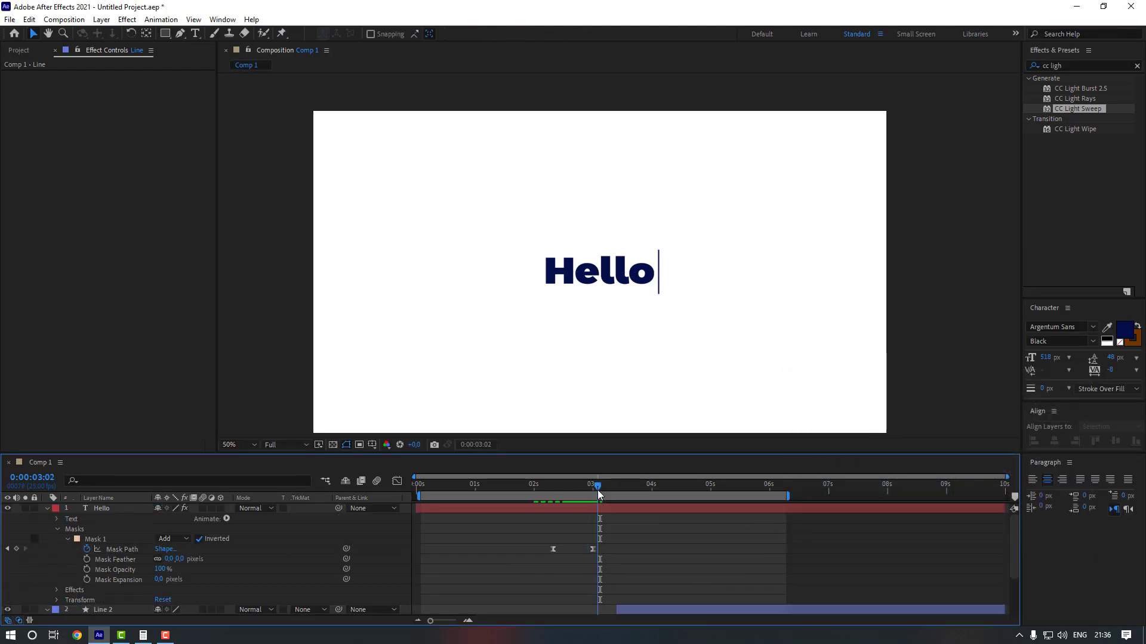
pyautogui.click(600, 505)
pyautogui.click(623, 484)
pyautogui.click(47, 76)
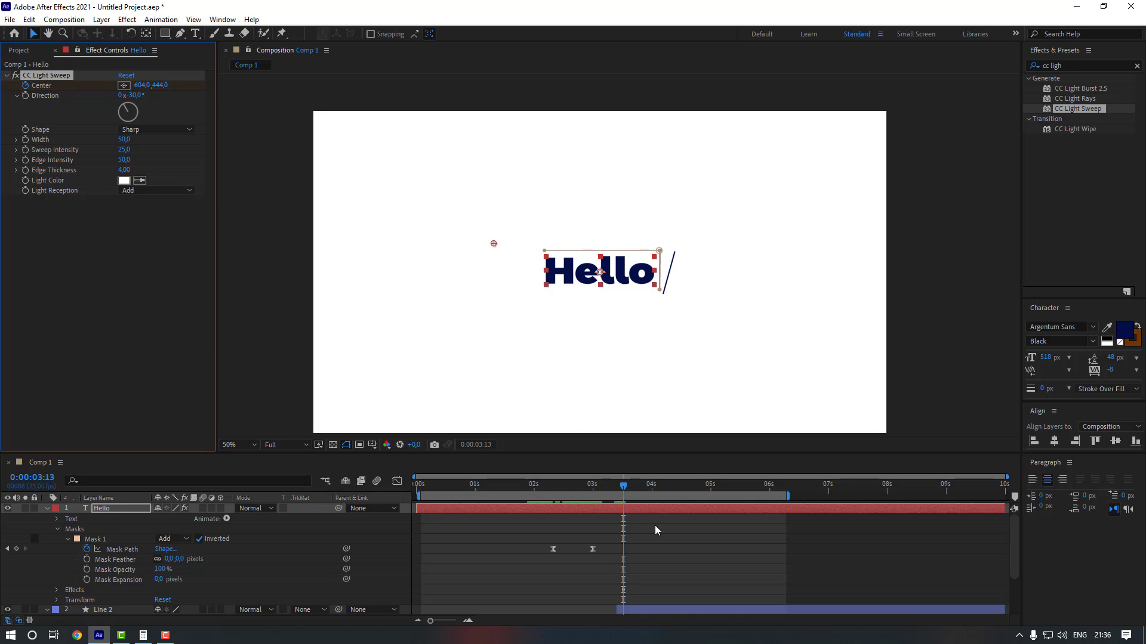
# Move the light sweep's center to 1162, 346 at 0:00:03:23 and reveal the Hello layer's animated properties.
pyautogui.hotkey('shift', 'pagedown')
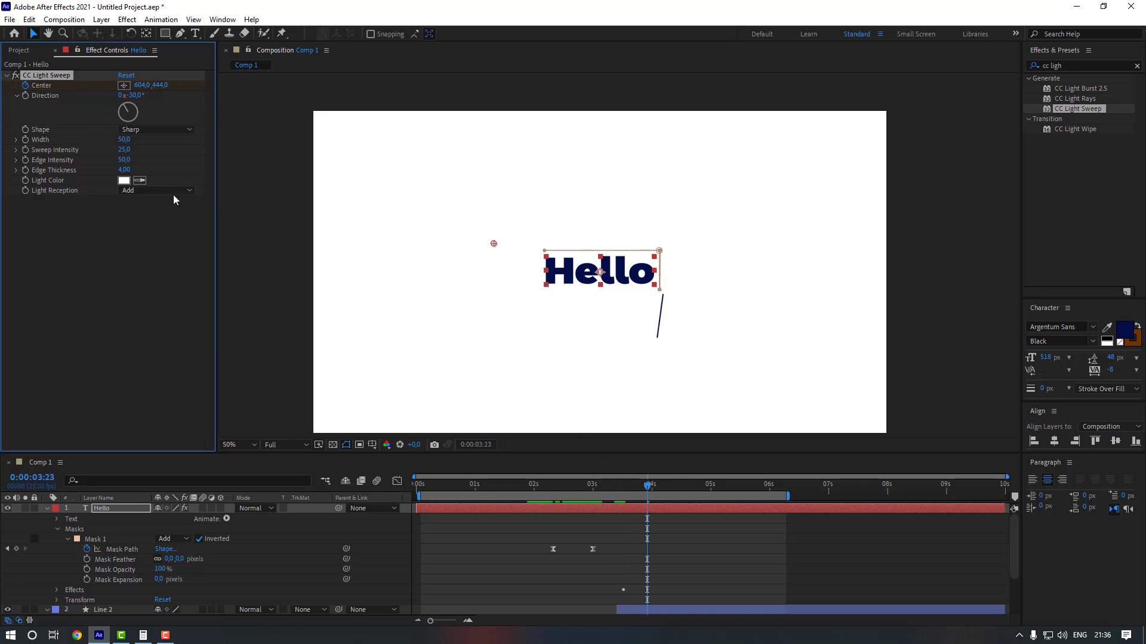
pyautogui.moveTo(496, 248); pyautogui.dragTo(659, 219)
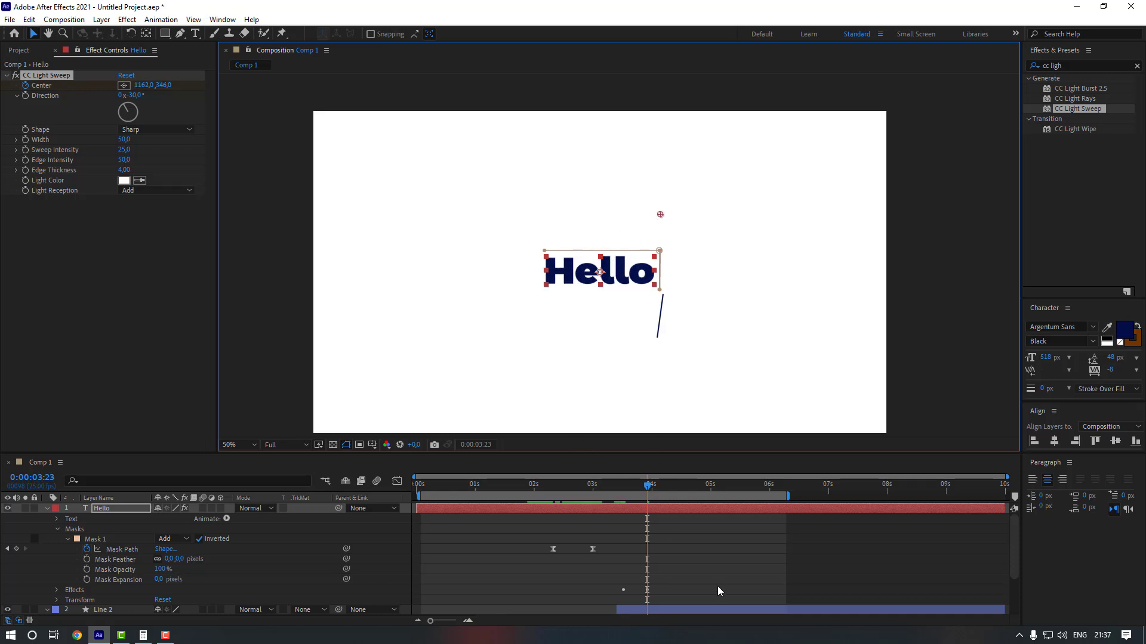
pyautogui.press('u')
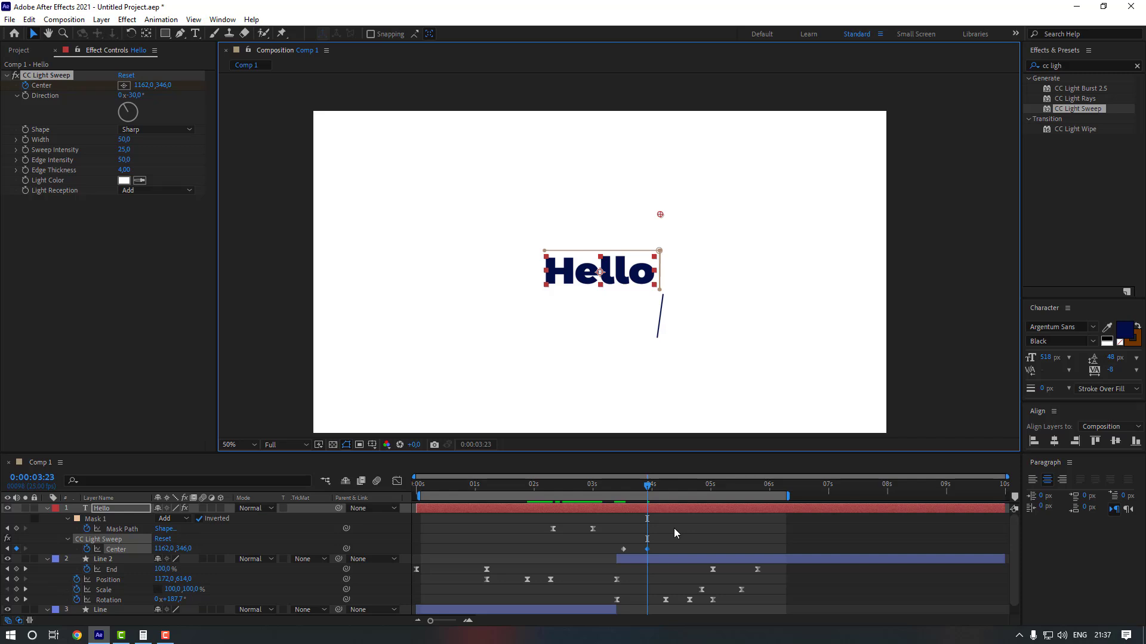
# Apply Easy Ease to both Center keyframes of the Hello layer's light sweep and preview the animation from 0:00:03:00.
pyautogui.click(671, 546)
pyautogui.click(623, 549)
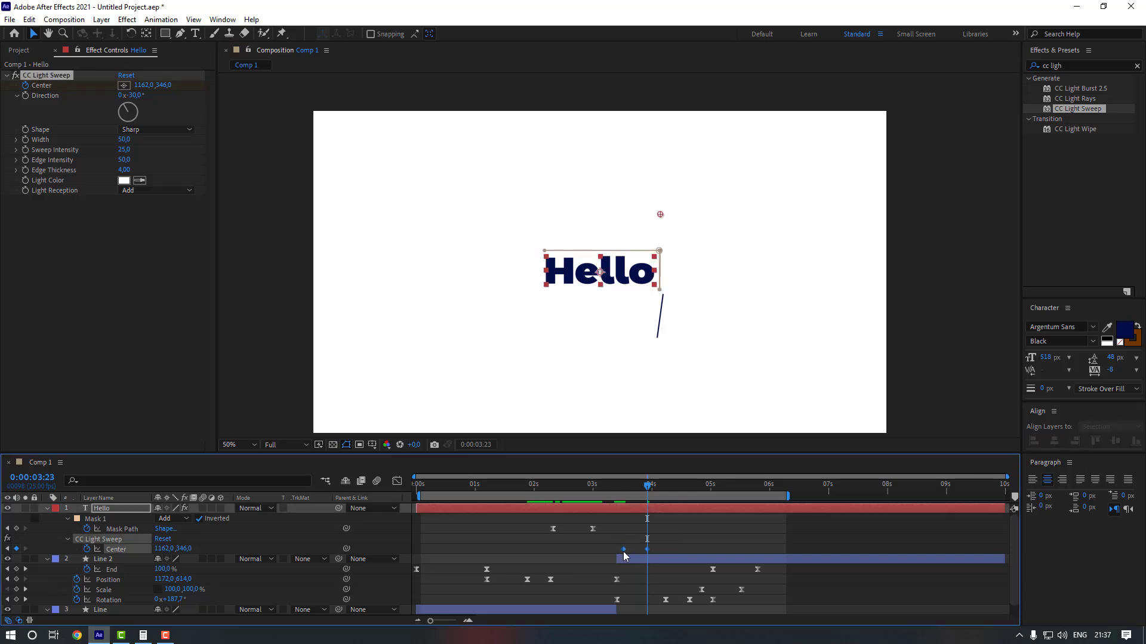
pyautogui.rightClick(624, 550)
pyautogui.moveTo(707, 545)
pyautogui.click(794, 463)
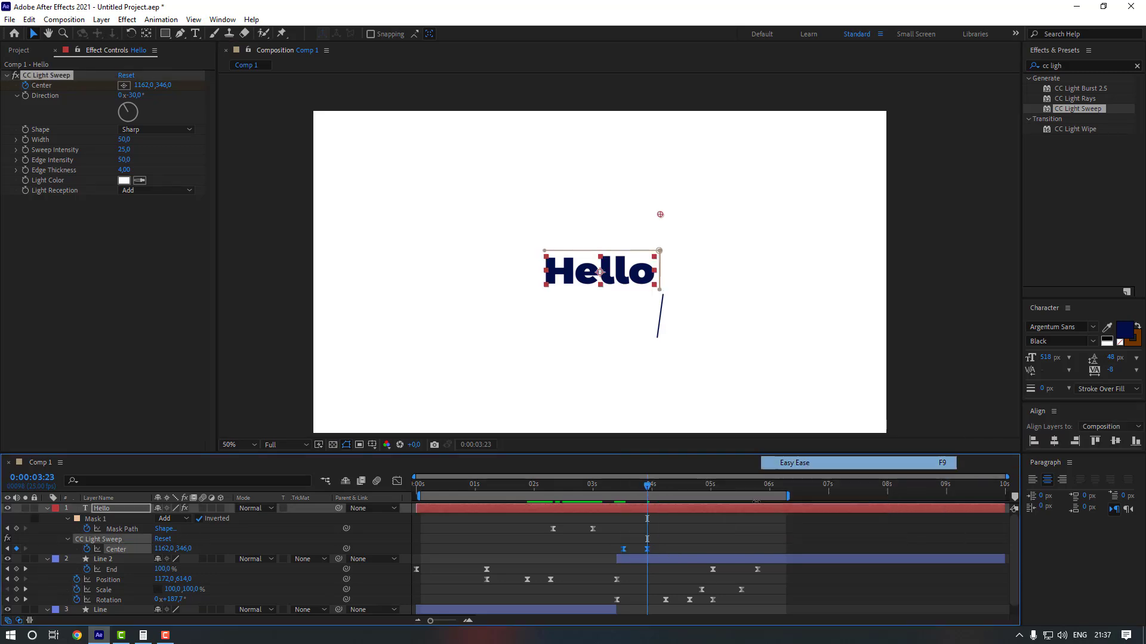
pyautogui.press('F2')
pyautogui.moveTo(608, 482); pyautogui.dragTo(593, 483)
pyautogui.press('space')
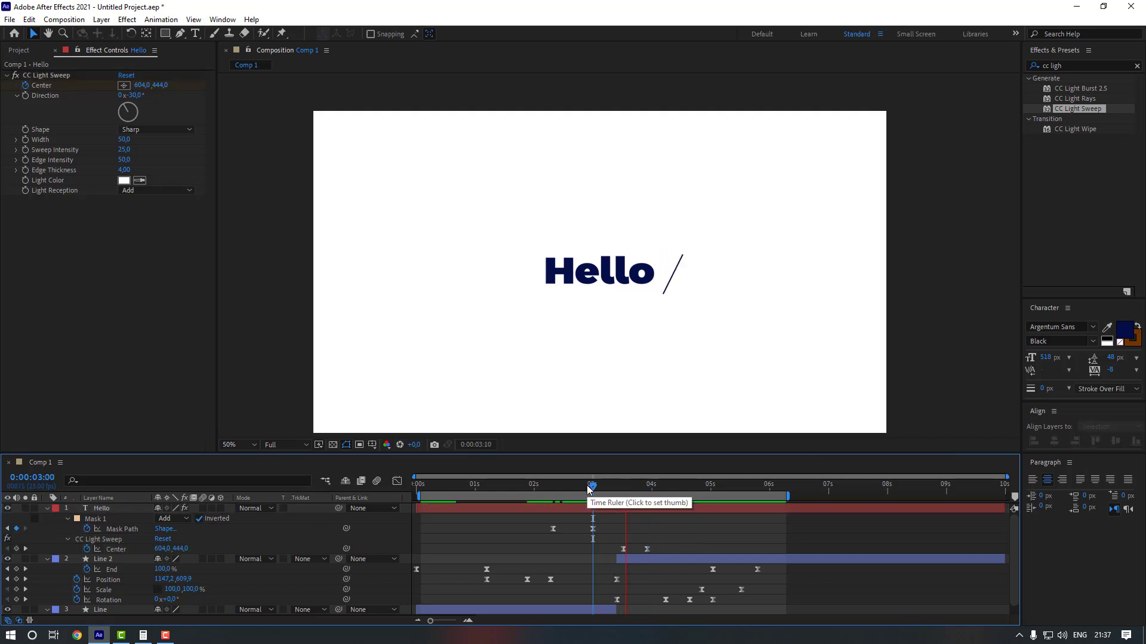
# Slow the light sweep by moving its second Center keyframe to about 4.4 seconds, and preview from 0:00:02:19.
pyautogui.click(647, 549)
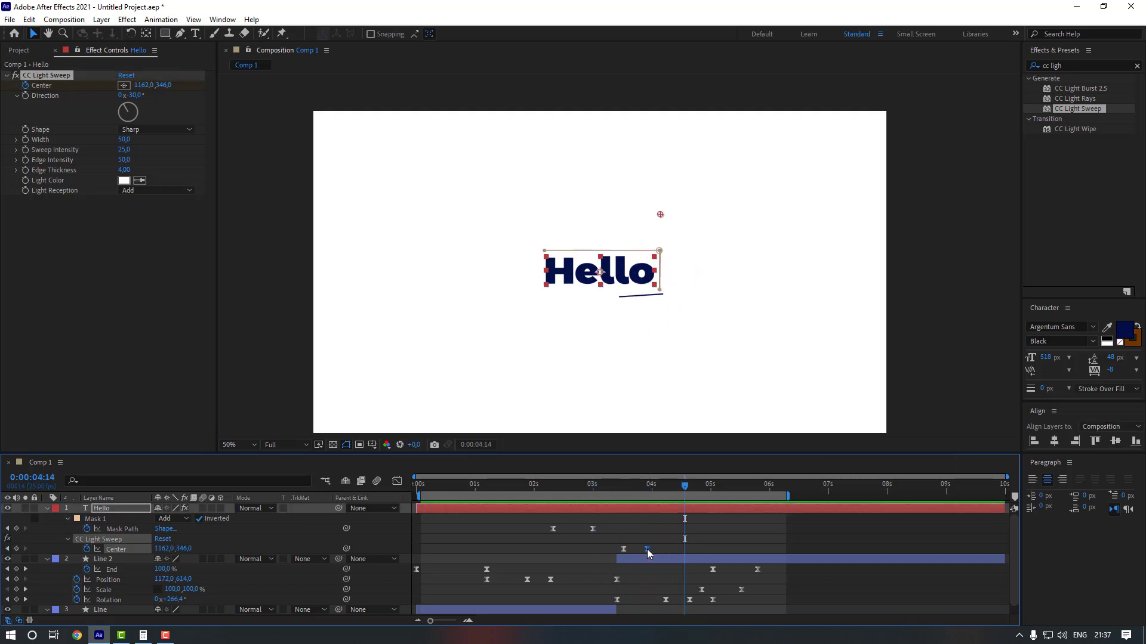
pyautogui.moveTo(649, 554); pyautogui.dragTo(676, 553)
pyautogui.press('F2')
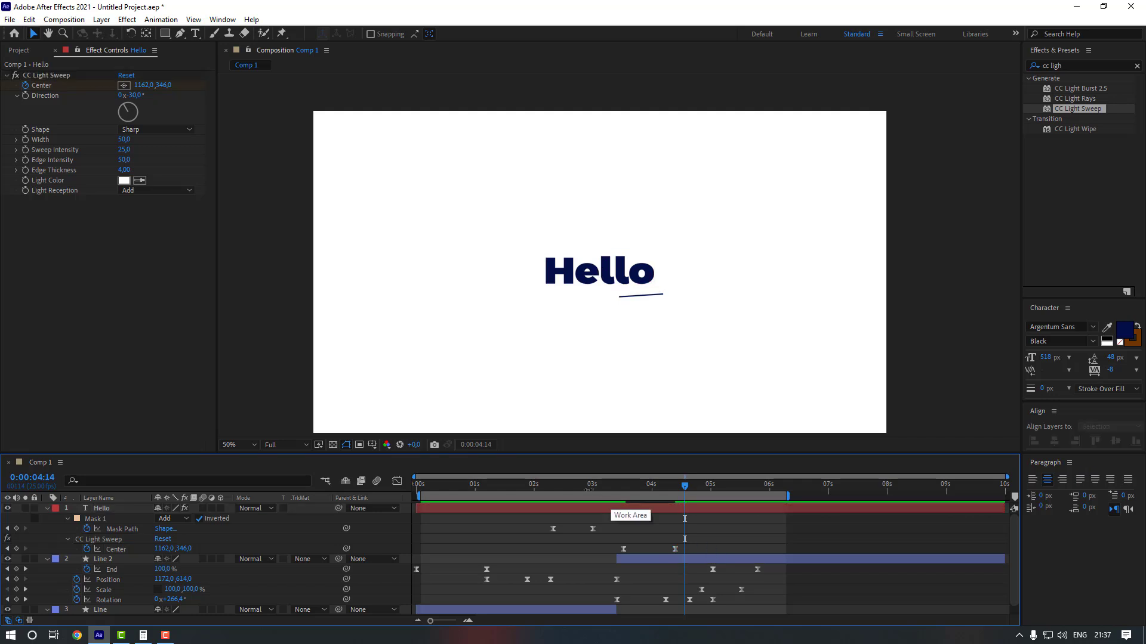
pyautogui.click(576, 489)
pyautogui.press('space')
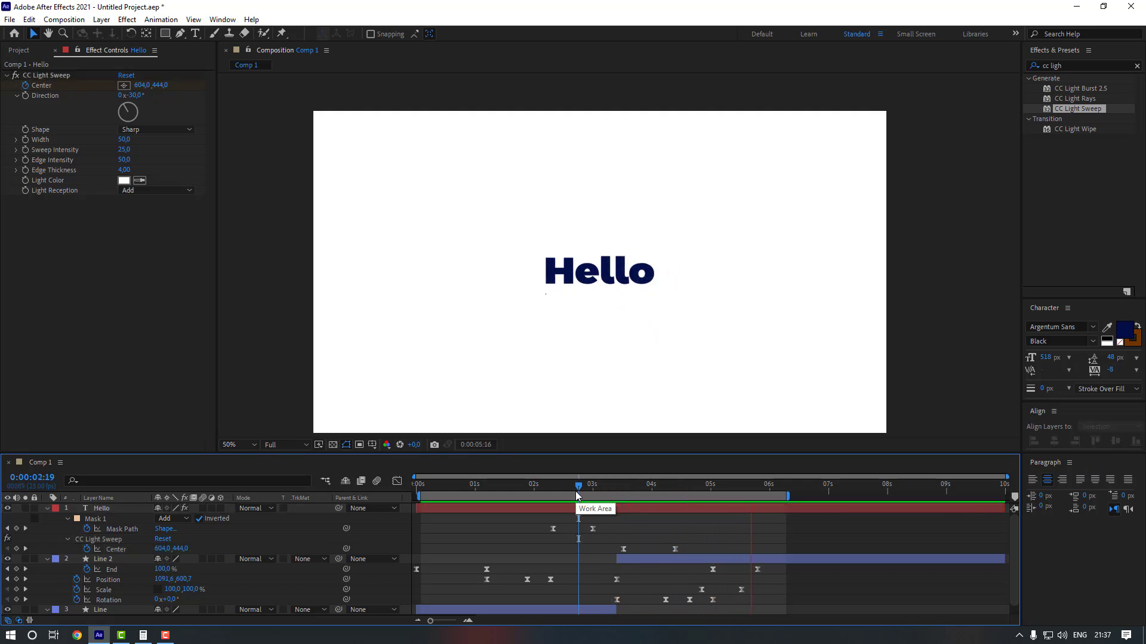
# Shift both light sweep Center keyframes to about 4.3 and 5.2 seconds, and preview from 0:00:01:24.
pyautogui.click(646, 488)
pyautogui.moveTo(689, 542)
pyautogui.mouseDown()
pyautogui.moveTo(621, 550)
pyautogui.moveTo(671, 550)
pyautogui.mouseUp()
pyautogui.click(531, 488)
pyautogui.press('space')
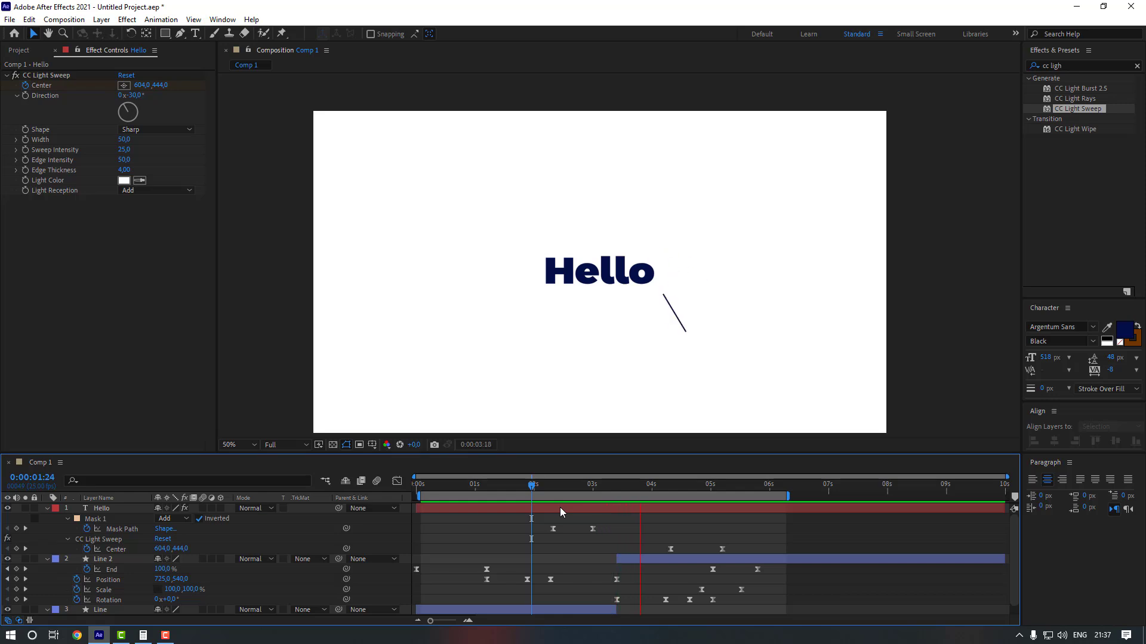